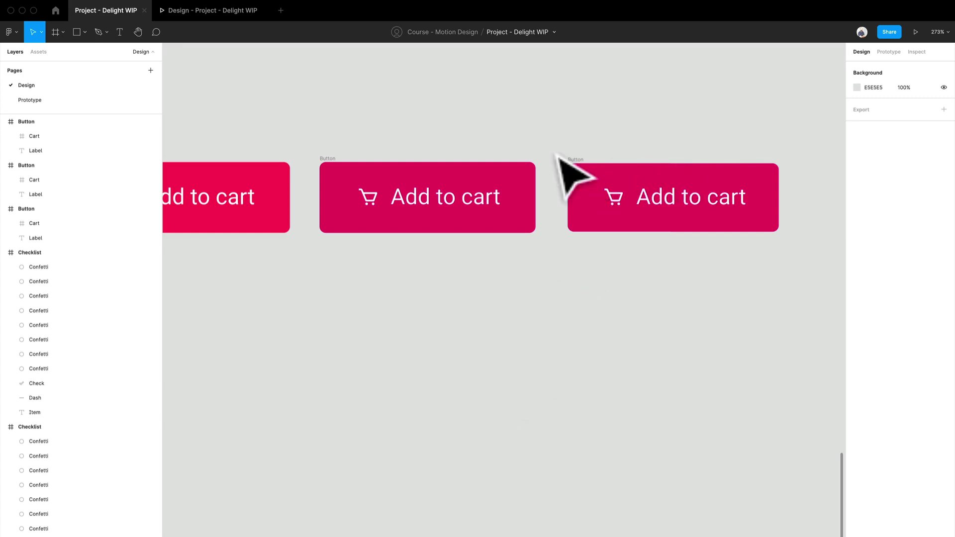
Marquee-select all three Add to cart buttons and Alt-drag a duplicate row below them.
scroll(558, 157, down, 3)
scroll(559, 165, down, 5)
scroll(559, 170, up, 3)
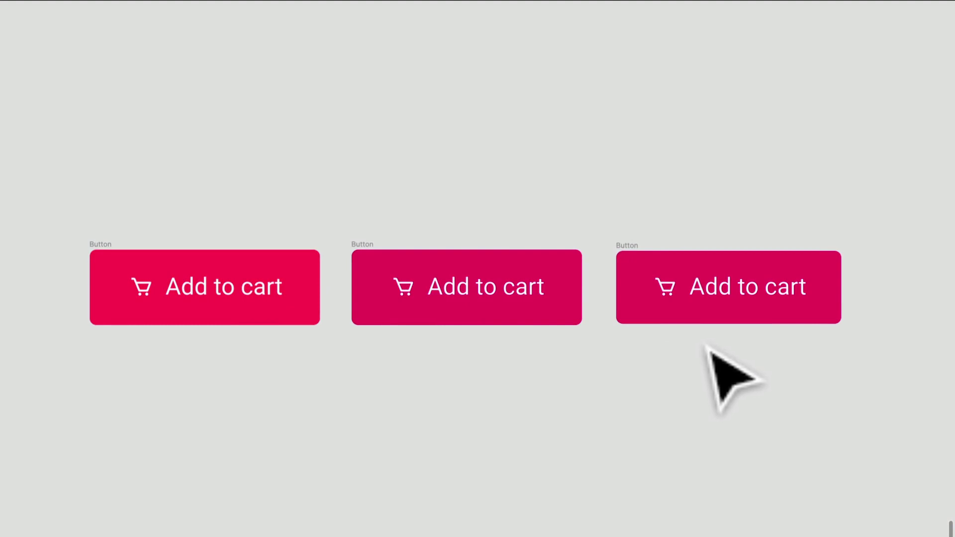
click(747, 298)
click(248, 291)
click(319, 398)
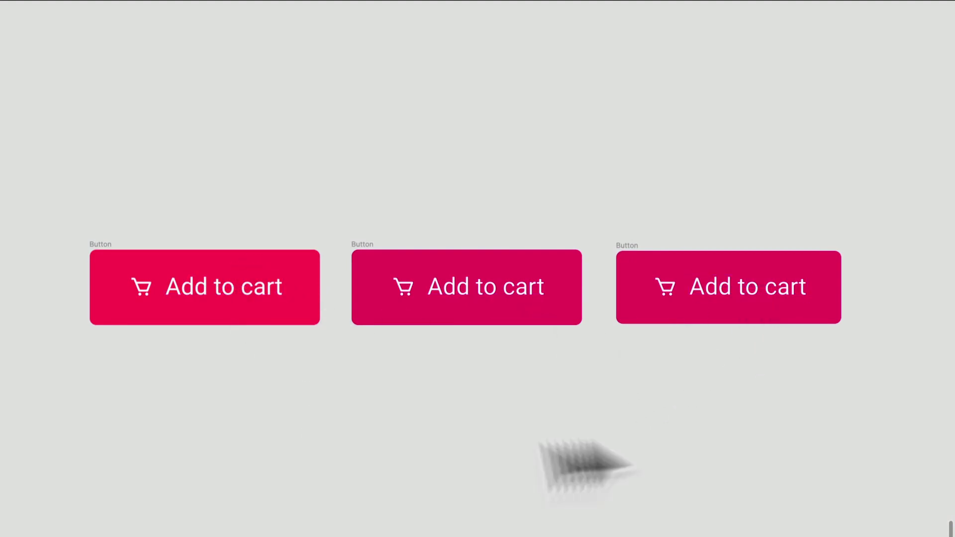
drag(928, 375, 47, 194)
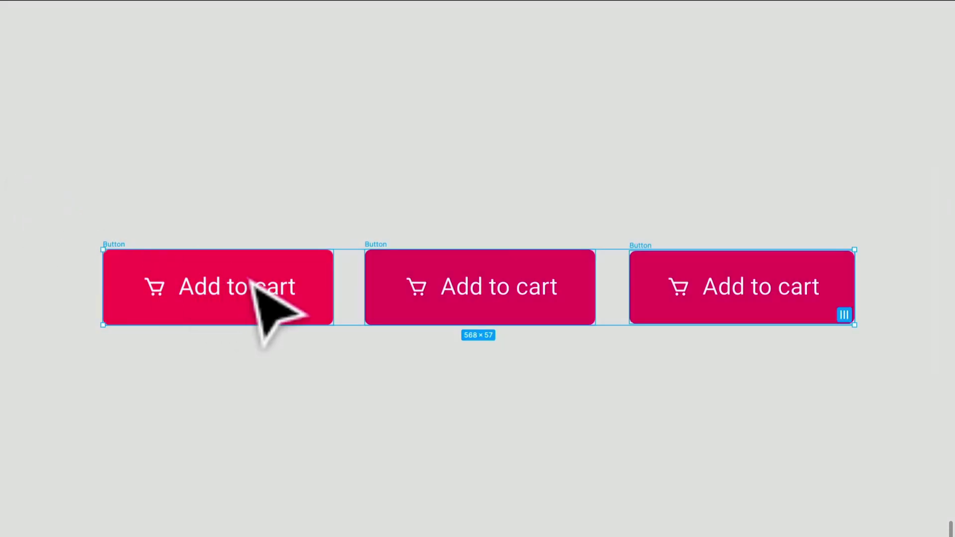
alt+drag(254, 286, 261, 455)
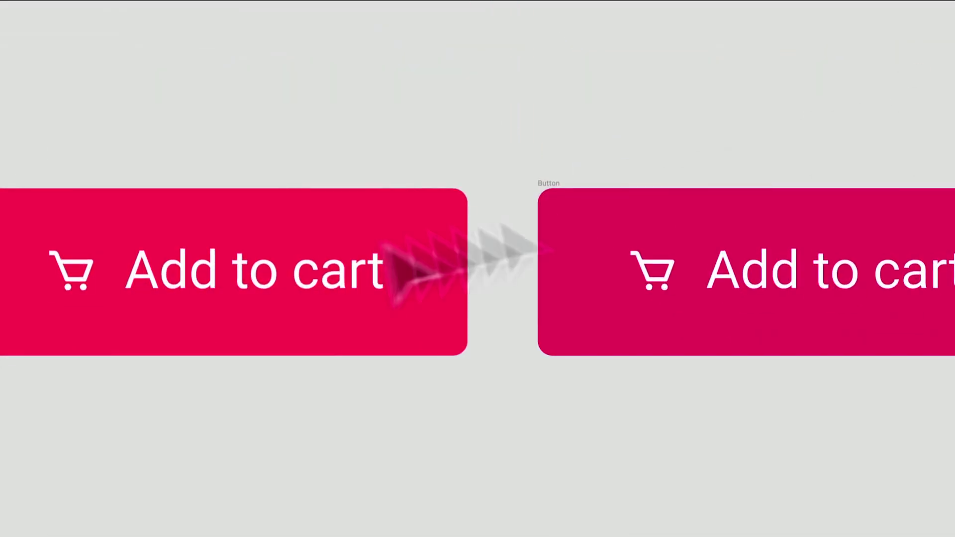
click(82, 286)
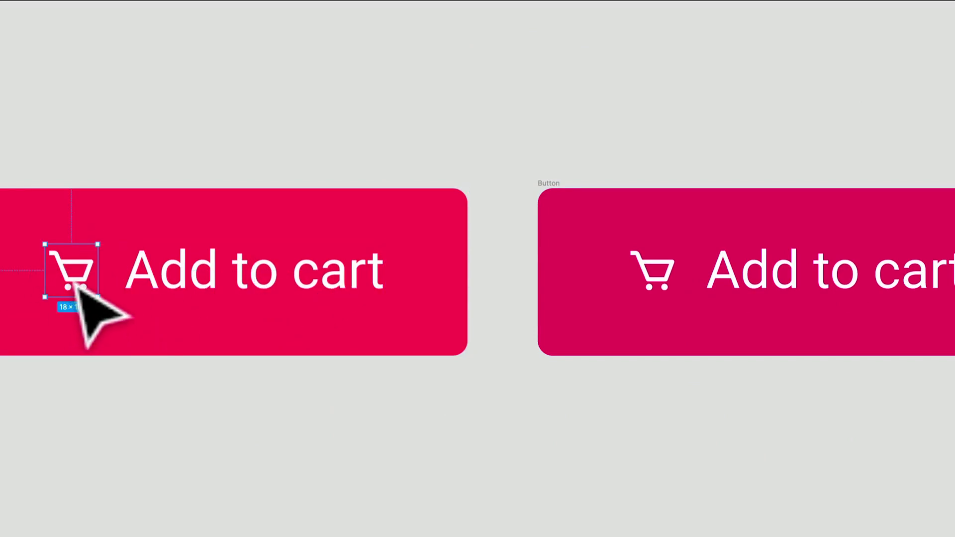
click(226, 291)
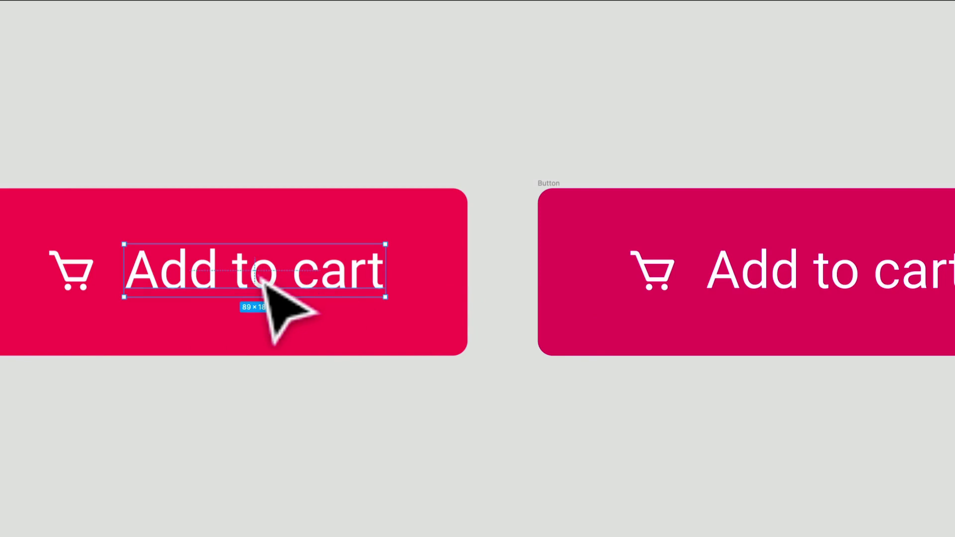
Convert the first Add to cart label to outlined vectors, undoing a trial stretch.
right_click(376, 211)
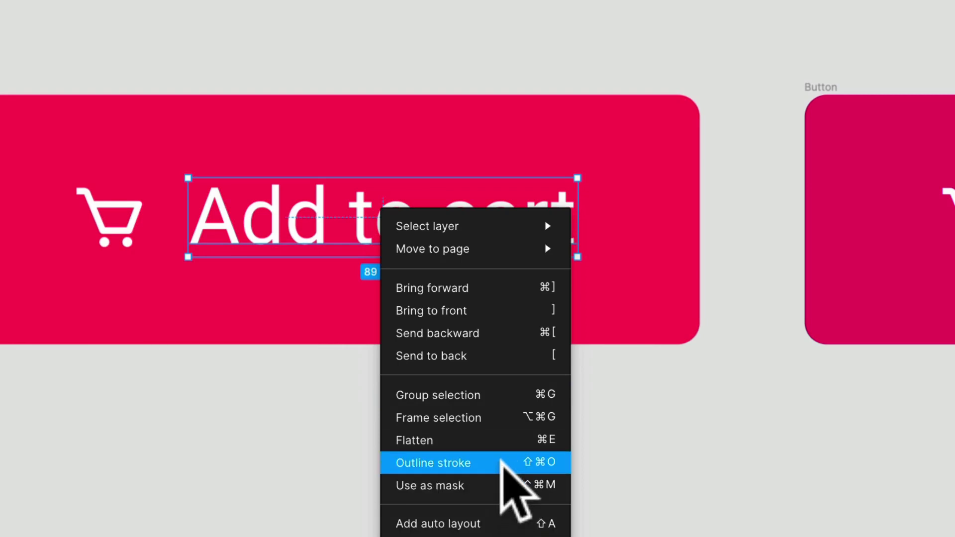
click(527, 463)
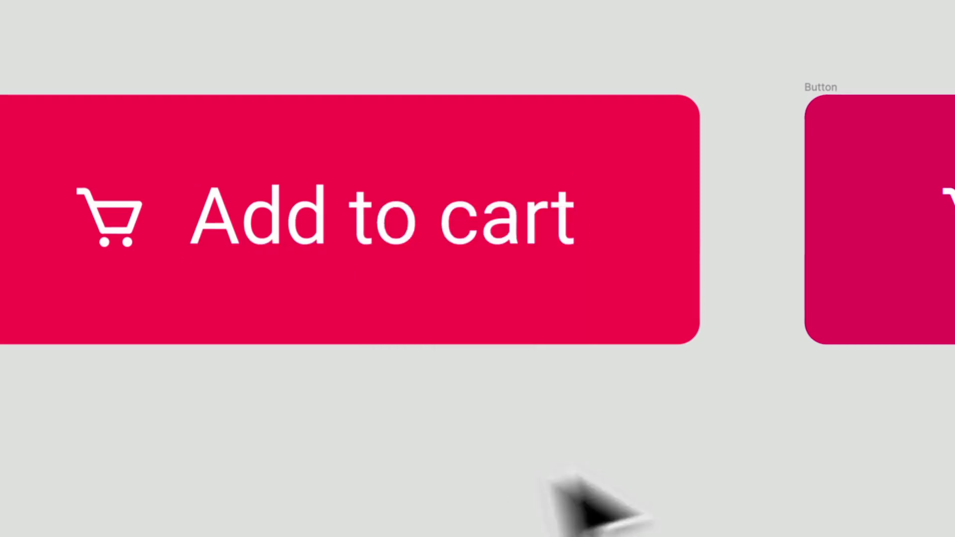
mouse_move(575, 245)
mouse_down()
mouse_move(517, 406)
mouse_move(627, 241)
mouse_move(473, 303)
mouse_move(701, 327)
mouse_move(509, 253)
mouse_move(606, 292)
mouse_move(437, 315)
mouse_move(589, 222)
mouse_move(366, 286)
mouse_move(629, 299)
mouse_move(469, 341)
mouse_move(565, 388)
mouse_move(550, 367)
mouse_move(559, 380)
mouse_up()
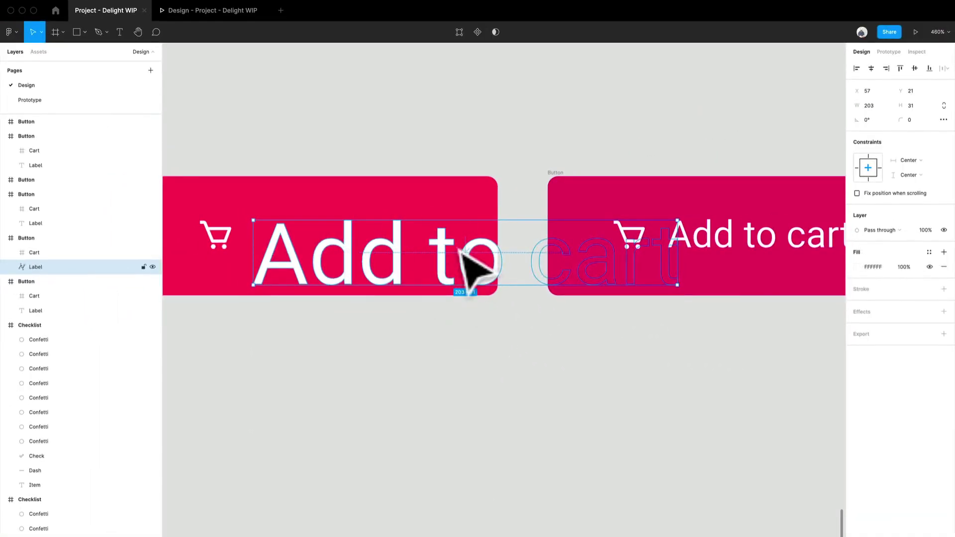
drag(465, 258, 475, 271)
key(ctrl+z)
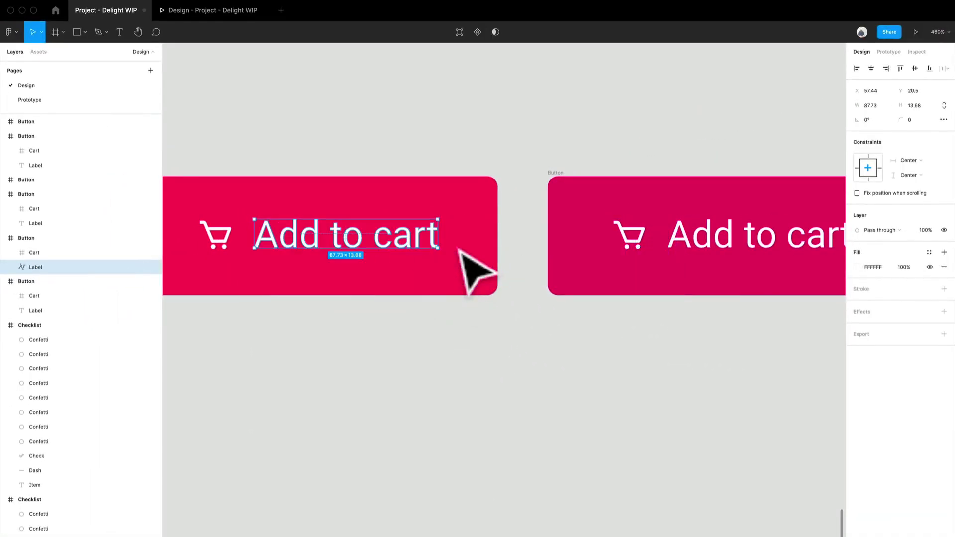
scroll(542, 306, right, 5)
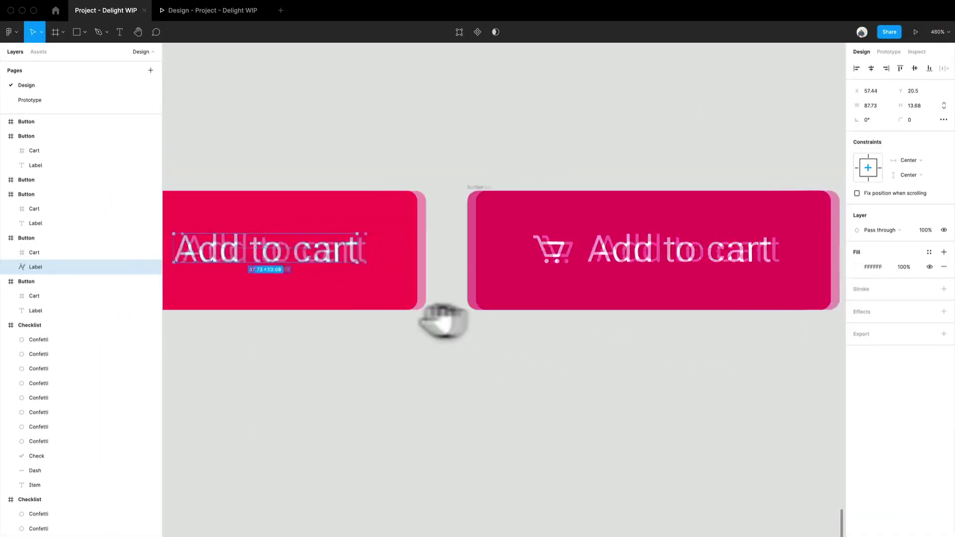
Convert the second button's Add to cart label into outlined vectors.
click(557, 252)
right_click(567, 240)
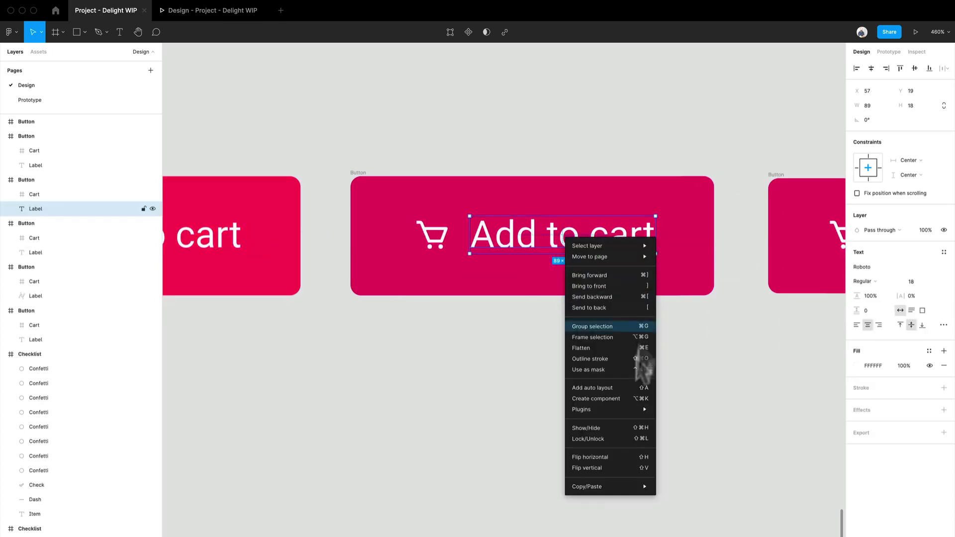
click(616, 358)
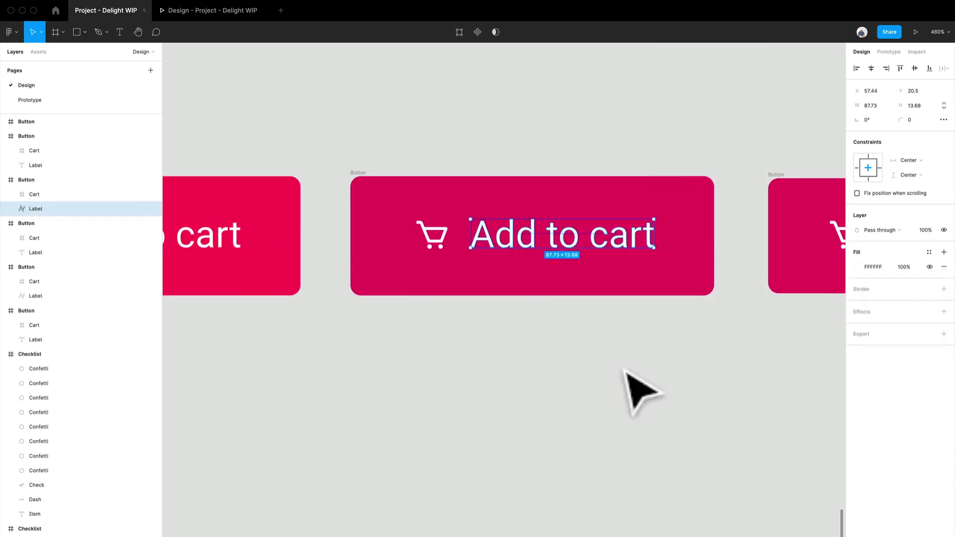
scroll(634, 391, up, 2)
Delete an Add to cart button, then restore it with undo.
click(341, 209)
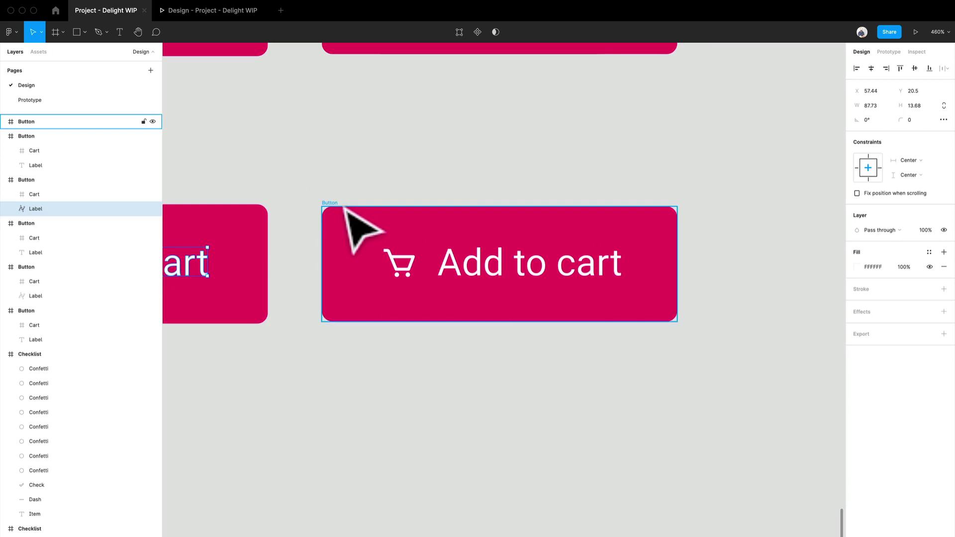
key(Delete)
ctrl+scroll(187, 316, down, 3)
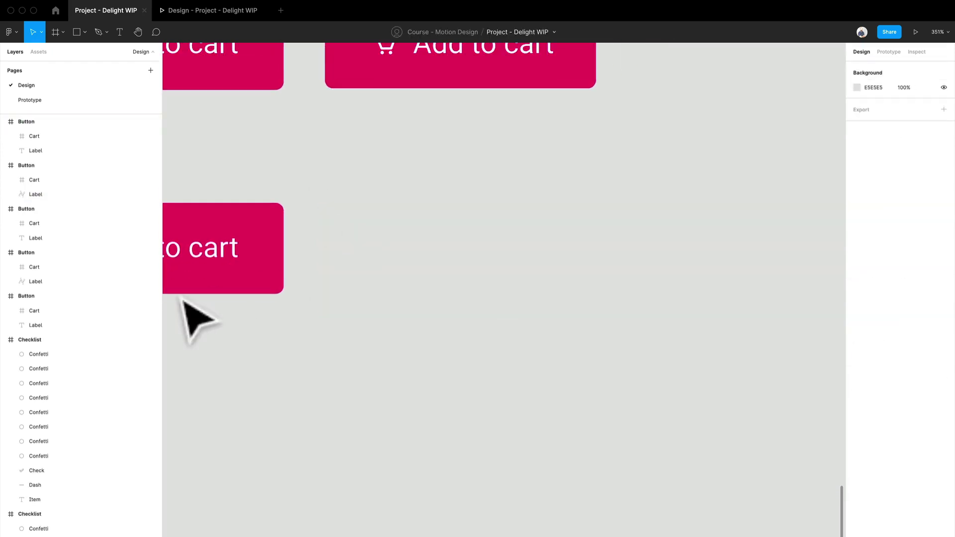
key(ctrl+z)
scroll(763, 277, left, 3)
Vertically centre the outlined Label layer inside its button at Y 22.
click(693, 218)
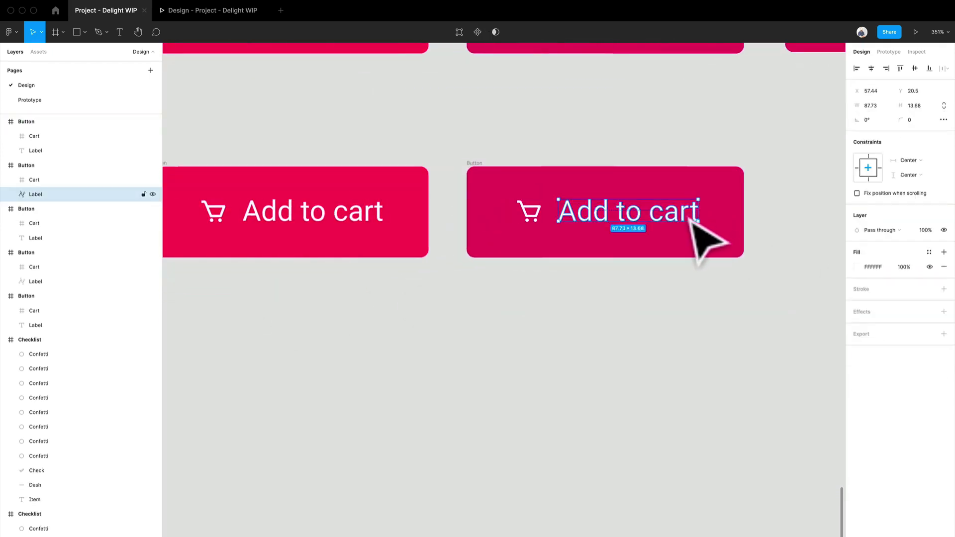
ctrl+scroll(699, 227, up, 3)
click(915, 68)
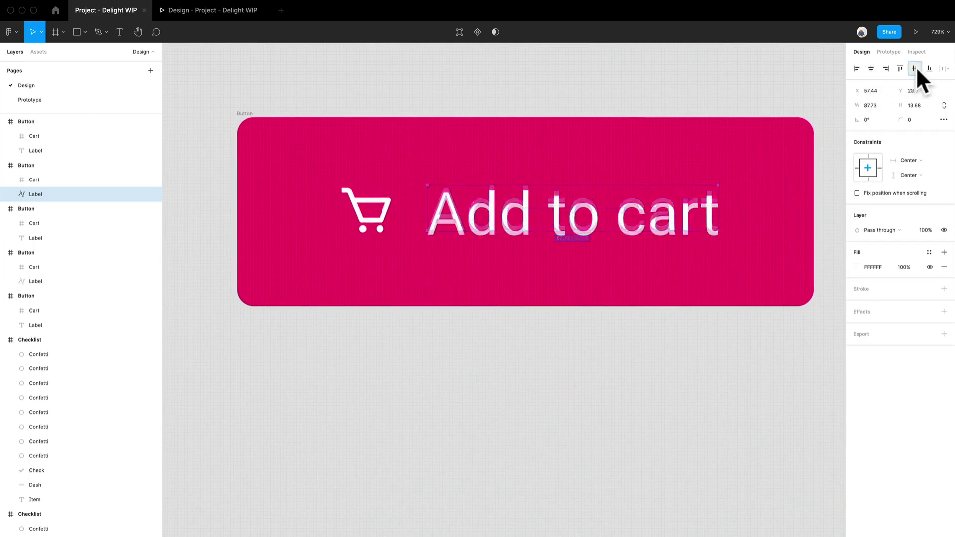
ctrl+scroll(437, 192, down, 3)
scroll(629, 216, left, 5)
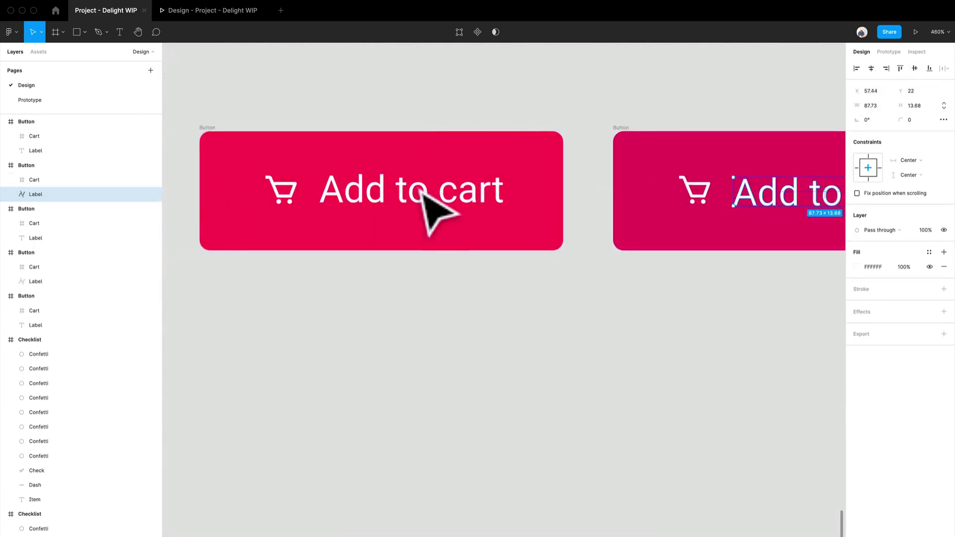
key(Escape)
Check the left button's centred label, then deselect it.
click(437, 207)
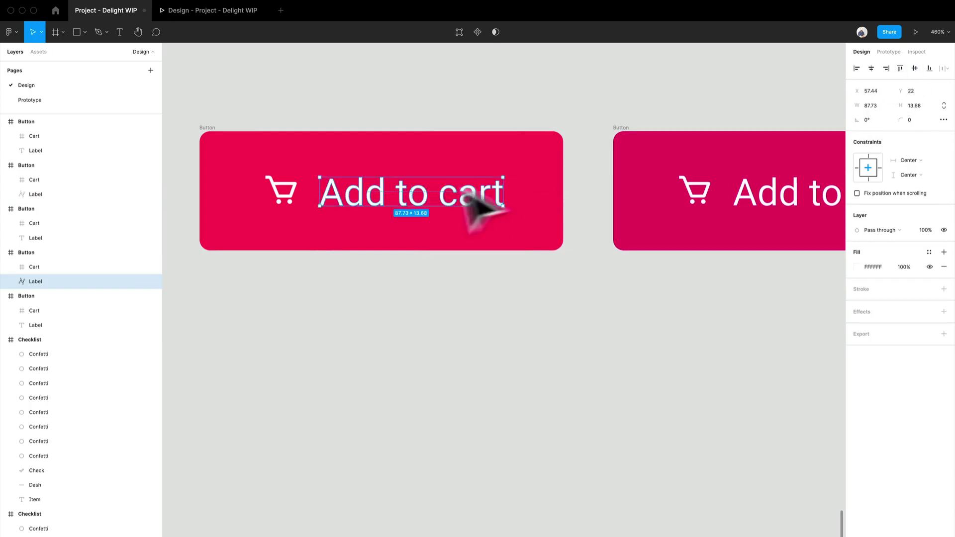
ctrl+scroll(475, 207, down, 1)
key(Escape)
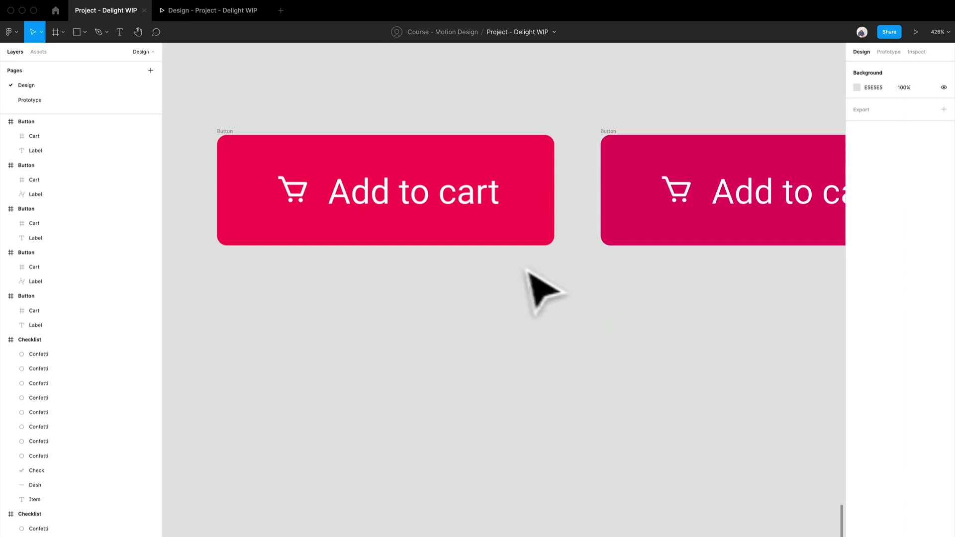
ctrl+scroll(401, 232, up, 1)
scroll(342, 320, right, 3)
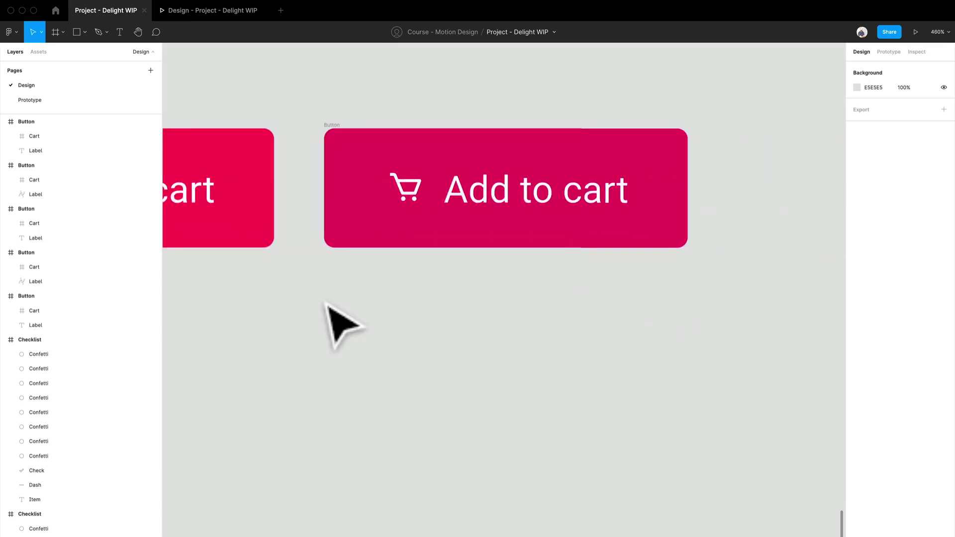
ctrl+scroll(341, 319, down, 5)
Place a copy of the button beside the original, undoing a trial resize back to 174×57.
alt+drag(342, 194, 592, 201)
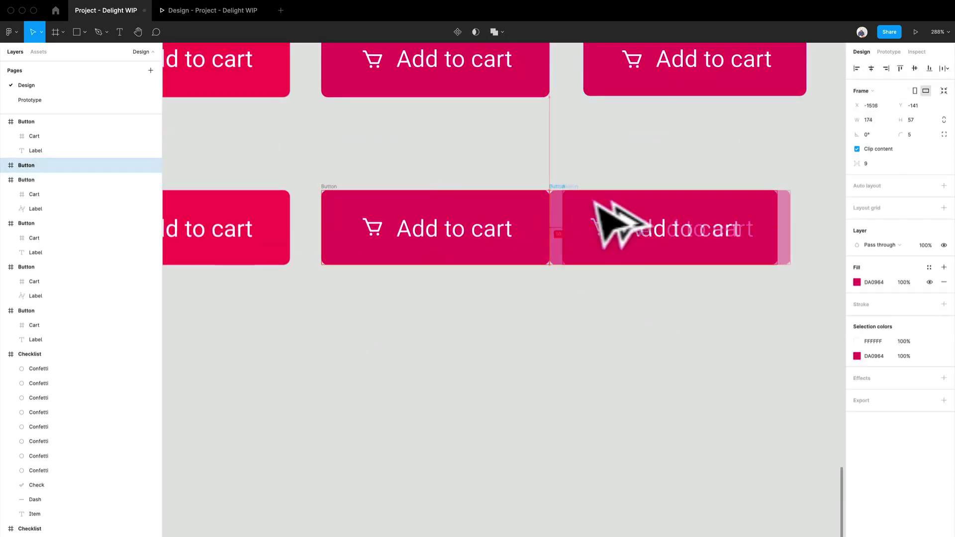
drag(784, 232, 594, 239)
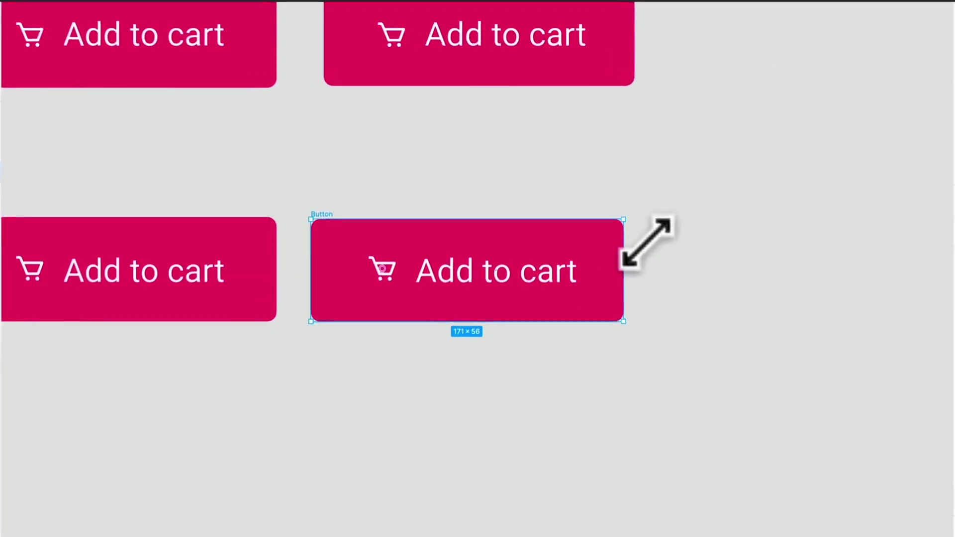
alt+drag(628, 214, 623, 219)
key(ctrl+z)
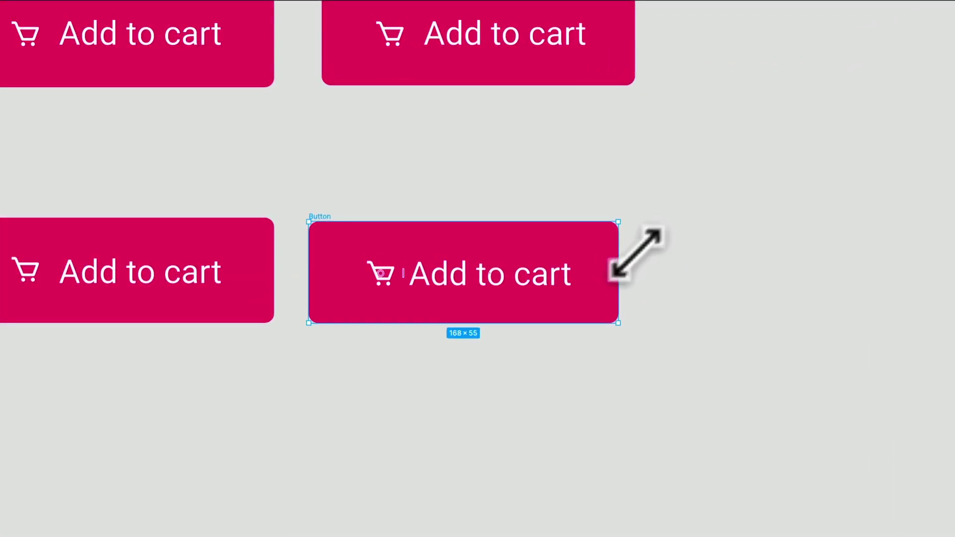
Set the label and cart icon's horizontal and vertical constraints to Scale.
double_click(470, 276)
shift+click(380, 271)
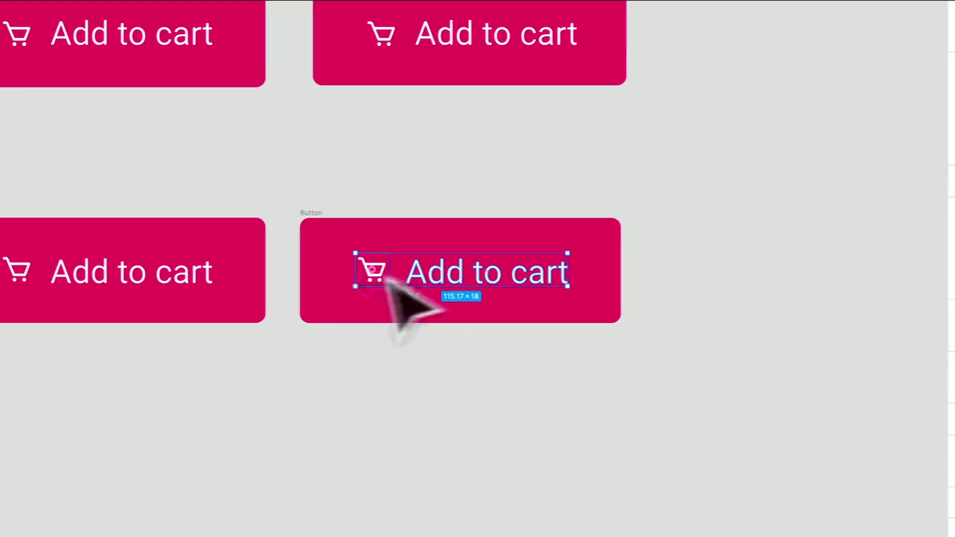
click(891, 238)
click(888, 326)
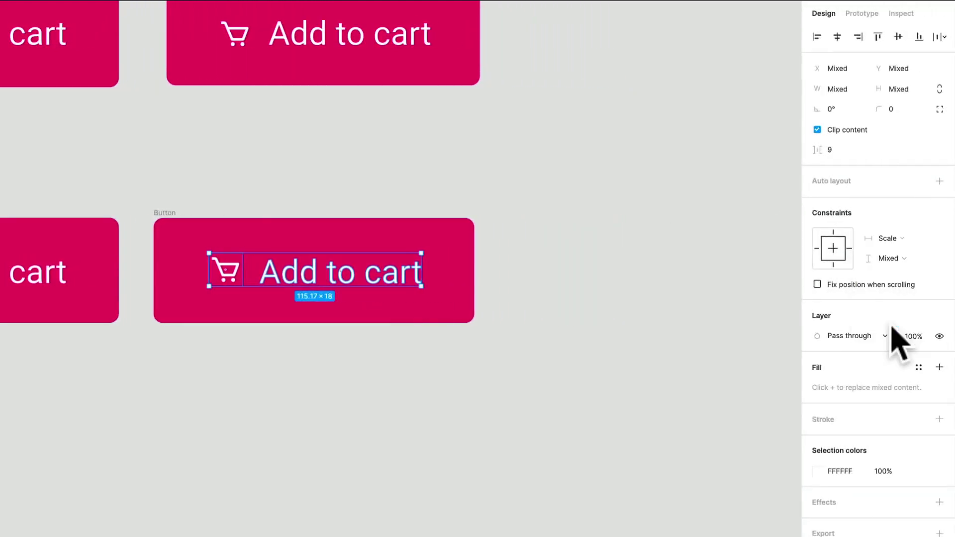
click(898, 259)
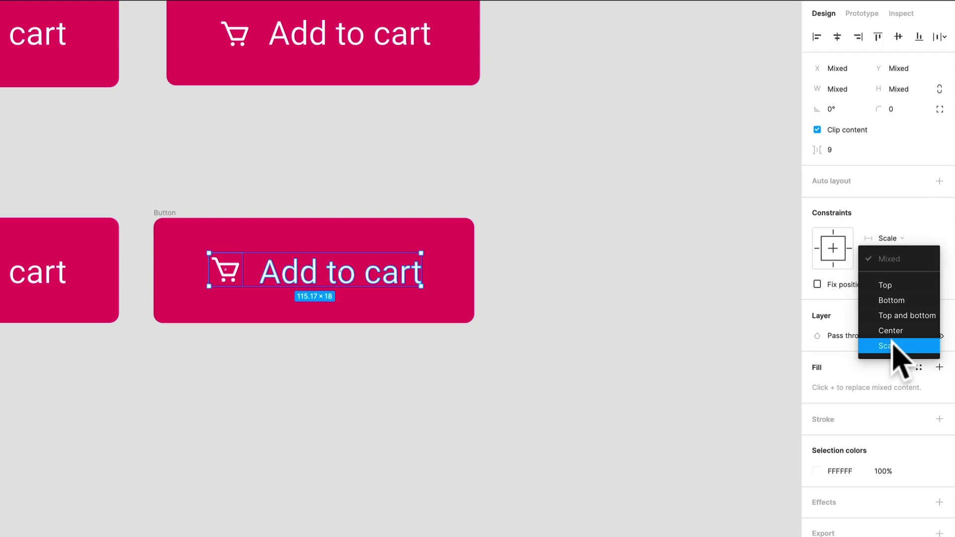
click(893, 346)
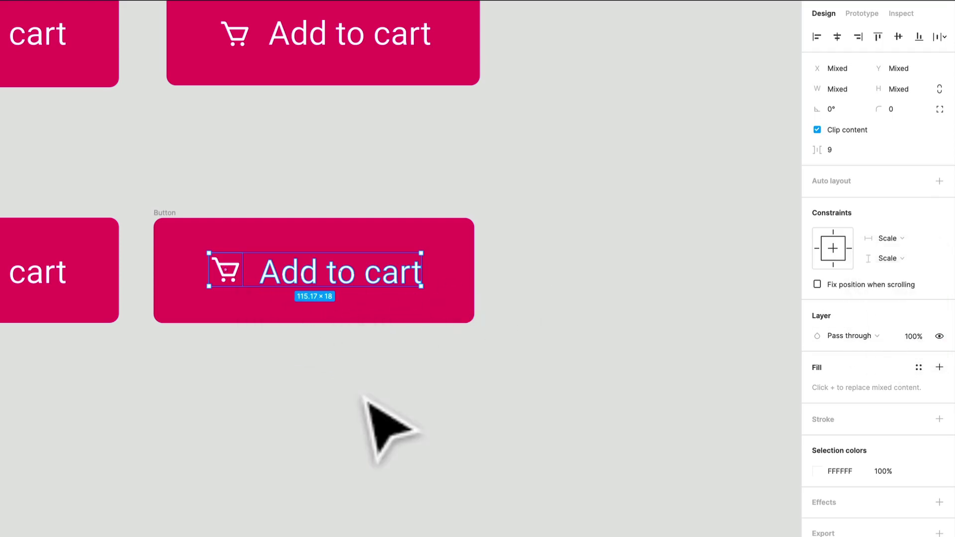
Test-resize the Button frame, finishing at 170 × 55.
click(352, 255)
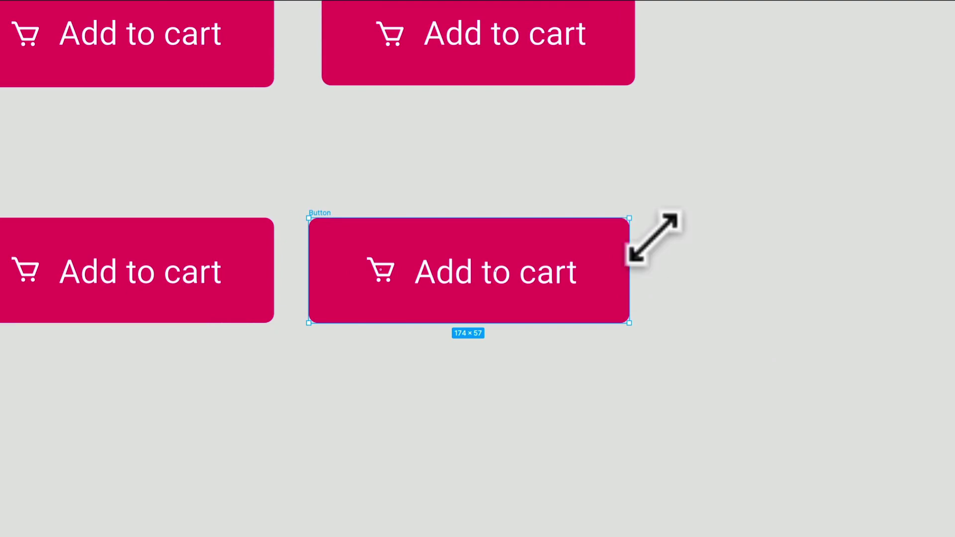
mouse_move(653, 238)
mouse_down()
mouse_move(951, 112)
mouse_move(437, 264)
mouse_up()
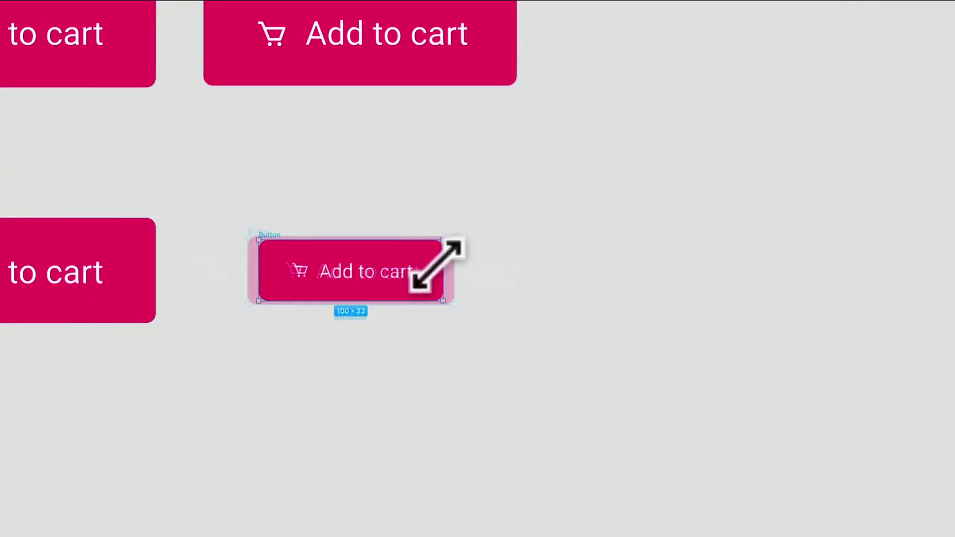
drag(437, 264, 627, 206)
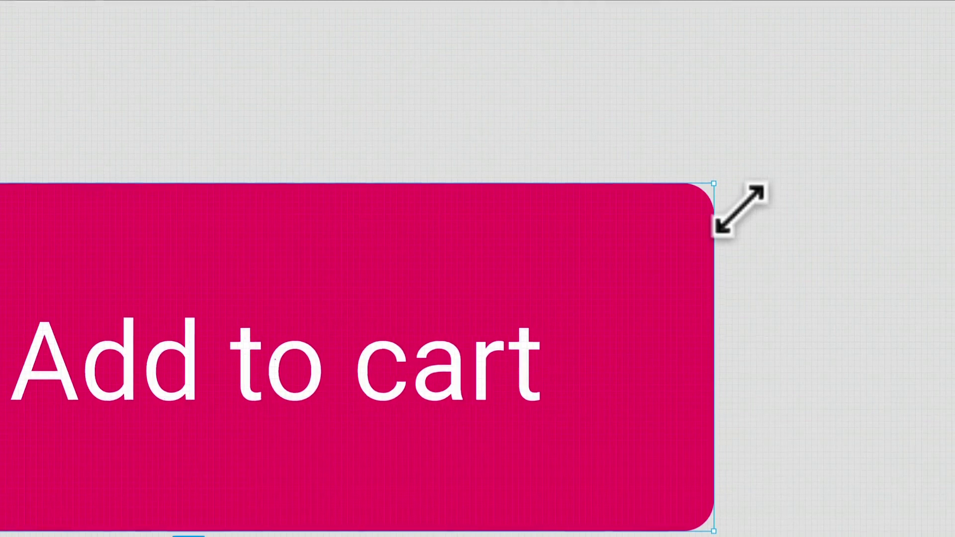
drag(742, 209, 732, 177)
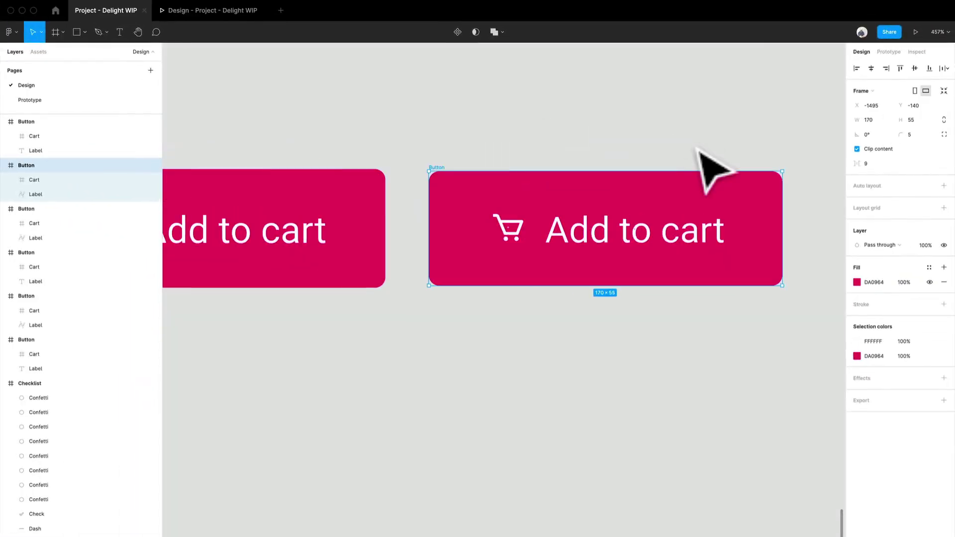
Move a lower-row button into a new position in the row.
scroll(699, 148, down, 3)
click(706, 133)
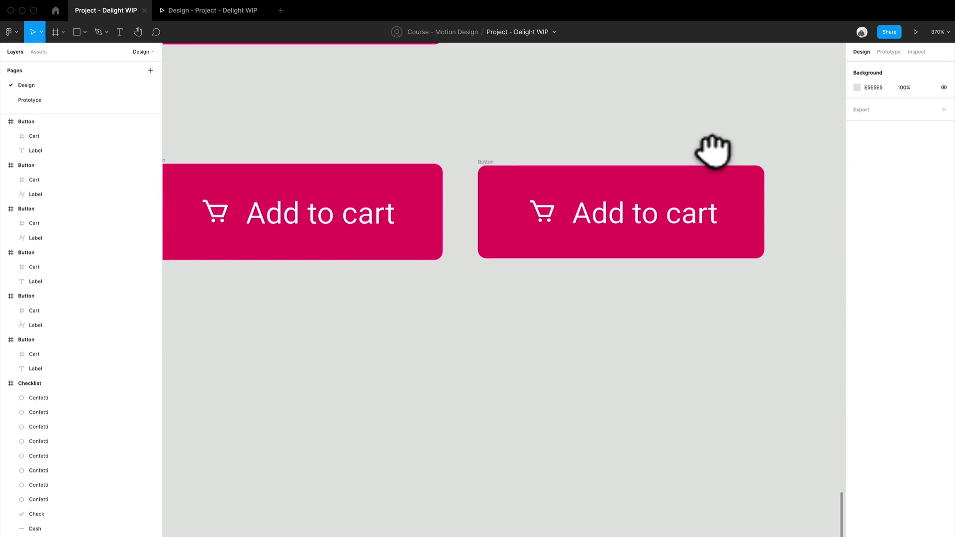
drag(256, 203, 792, 195)
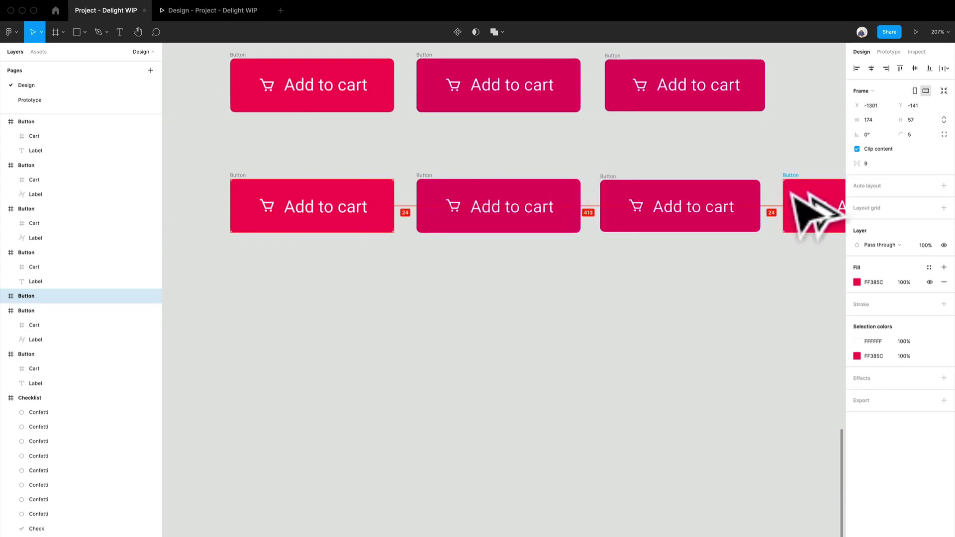
drag(806, 196, 413, 187)
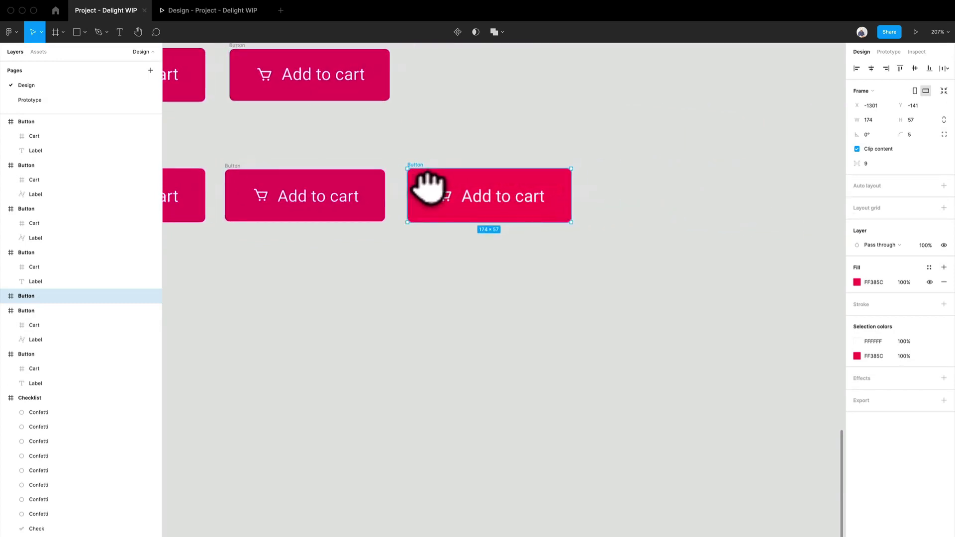
click(373, 187)
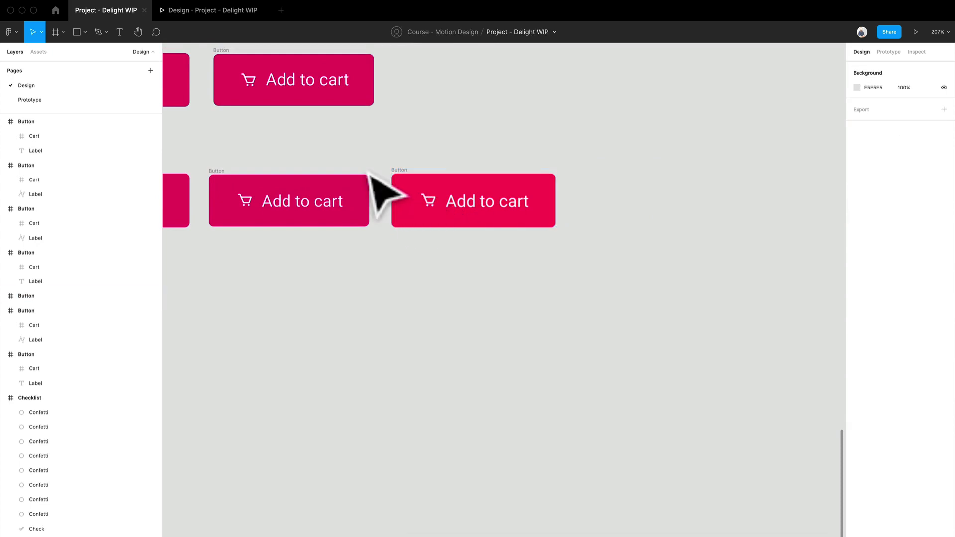
Duplicate the last lower-row button 24 px to its right at 174 × 57.
scroll(373, 187, down, 2)
scroll(373, 187, left, 4)
scroll(535, 219, left, 4)
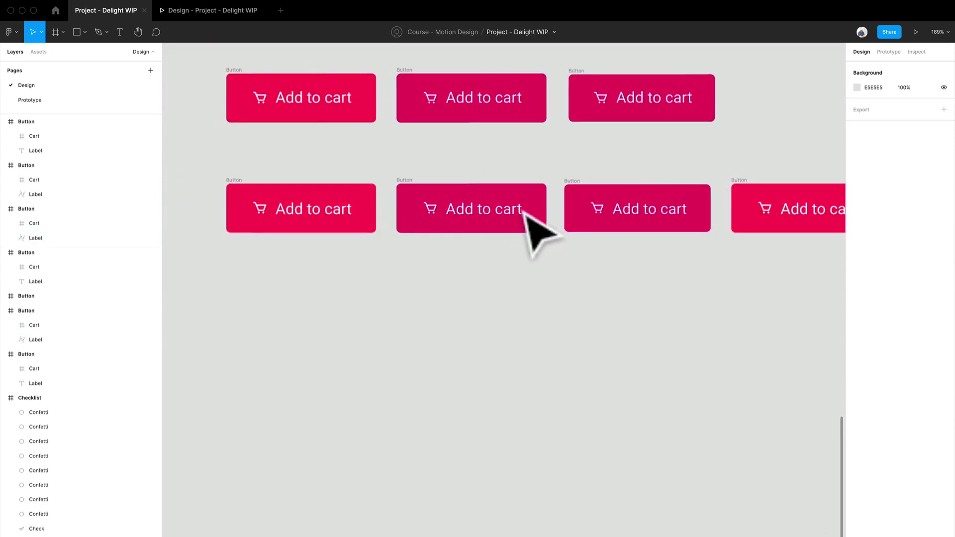
scroll(525, 212, right, 3)
scroll(526, 213, up, 1)
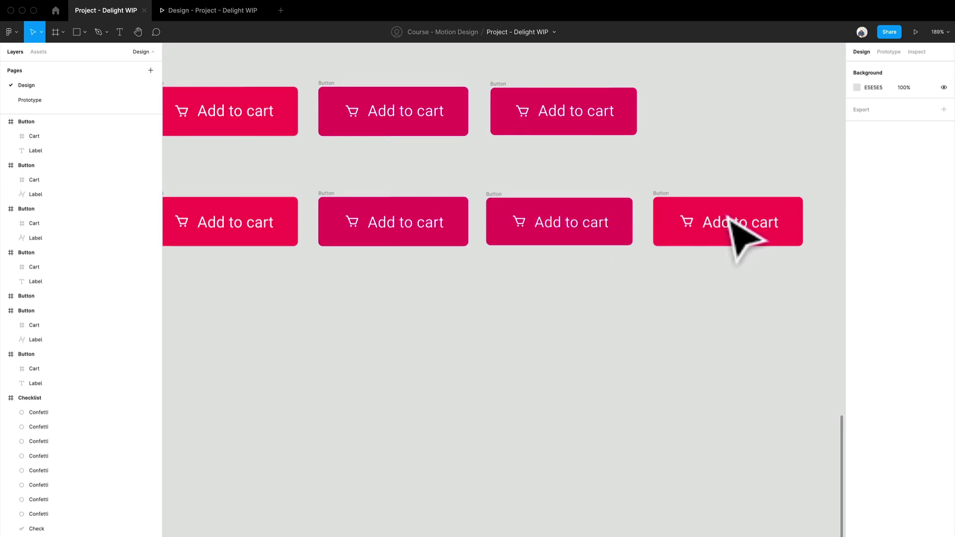
drag(728, 219, 595, 226)
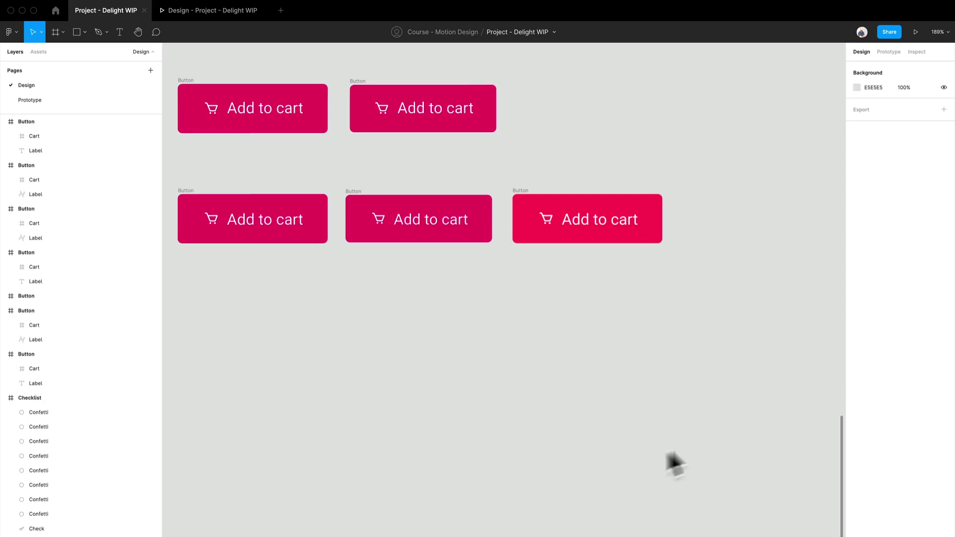
drag(613, 232, 373, 339)
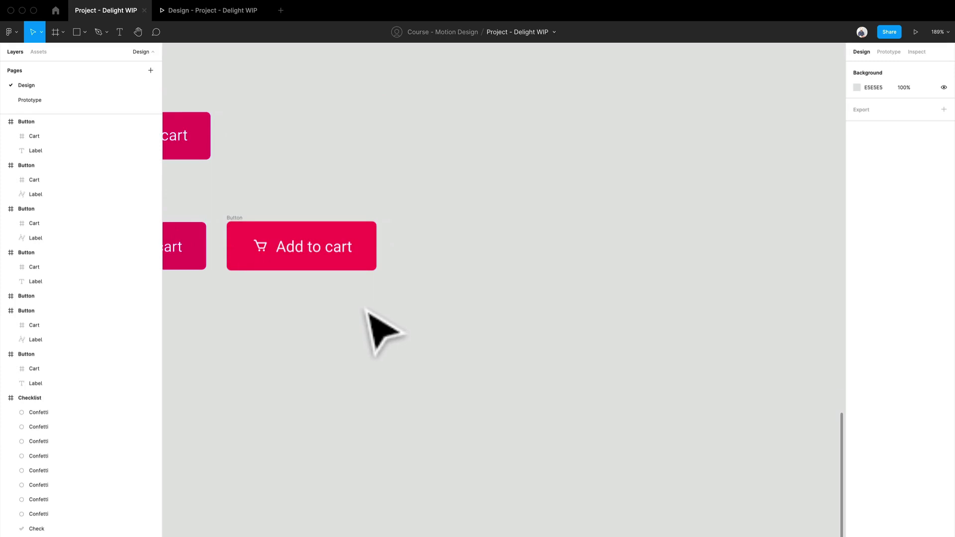
scroll(367, 311, up, 3)
scroll(366, 313, up, 1)
scroll(558, 318, left, 3)
scroll(553, 307, up, 3)
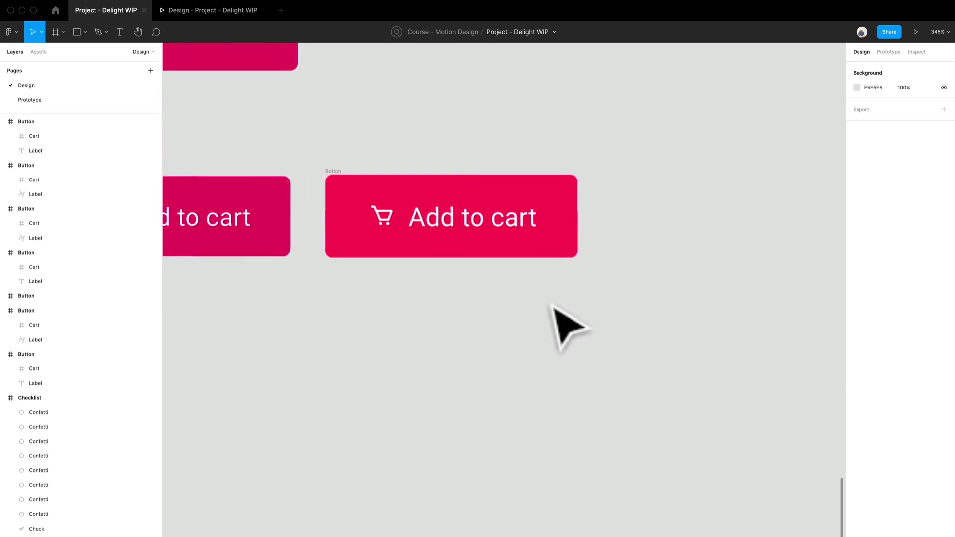
scroll(552, 307, down, 2)
scroll(576, 330, down, 1)
scroll(522, 336, right, 2)
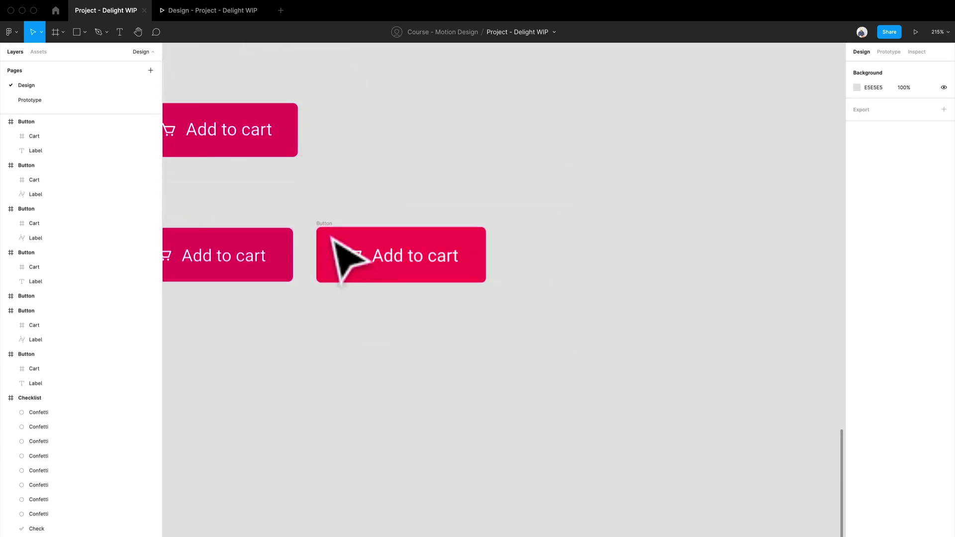
click(331, 238)
drag(335, 230, 528, 238)
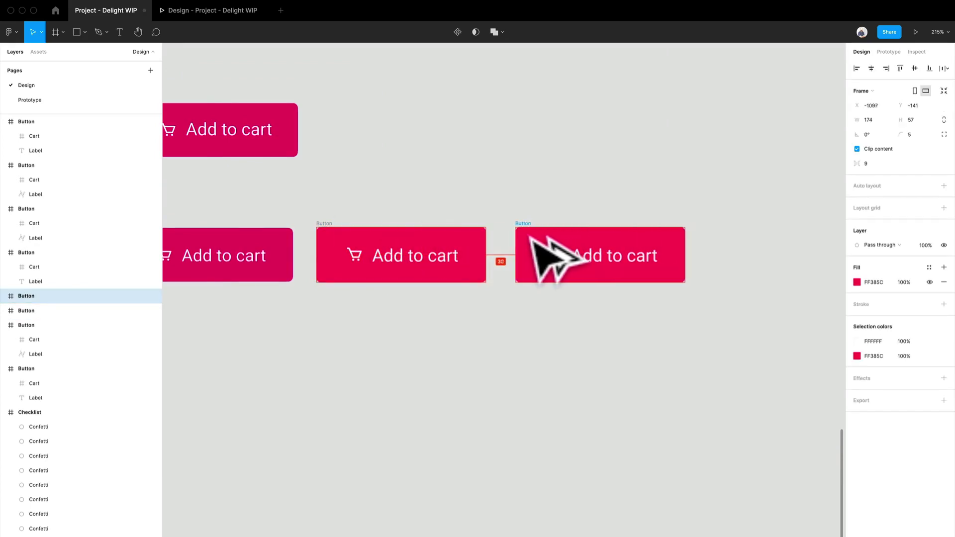
scroll(543, 277, up, 1)
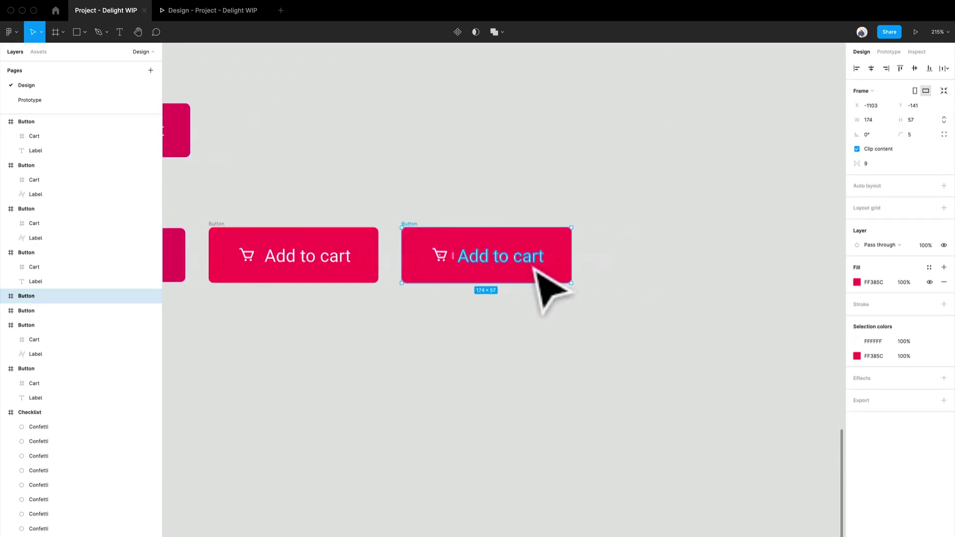
scroll(502, 278, up, 1)
scroll(495, 270, up, 1)
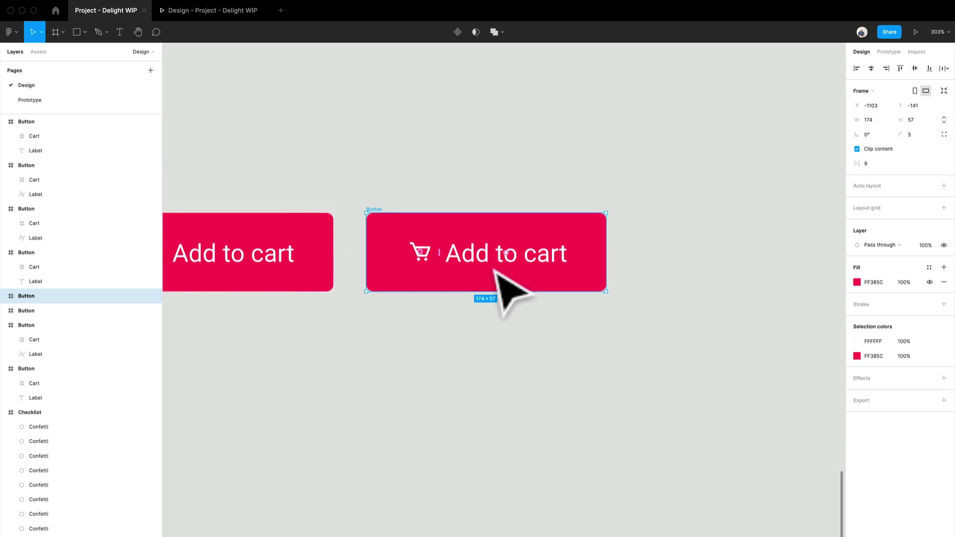
Delete the copy's Add to cart label and resize its cart icon to 20 × 20.
double_click(512, 267)
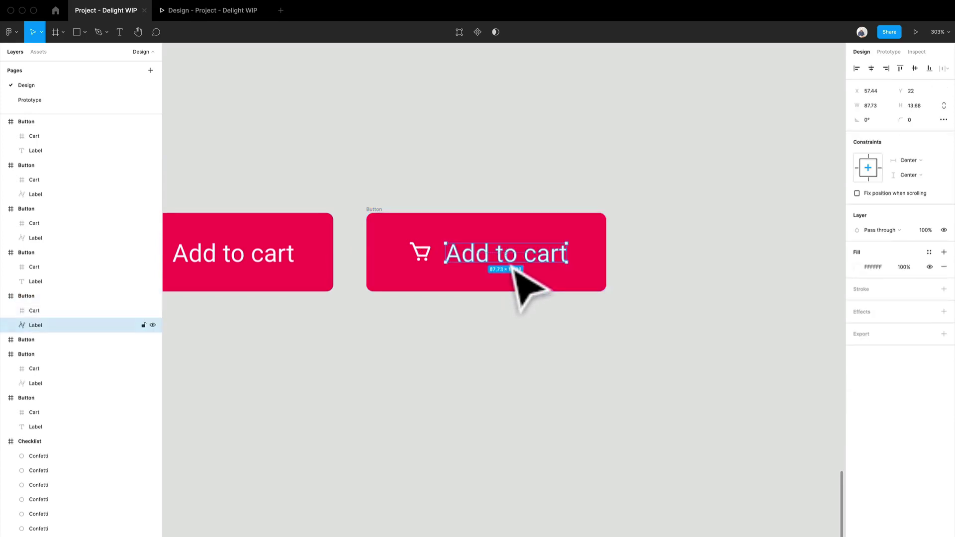
key(Delete)
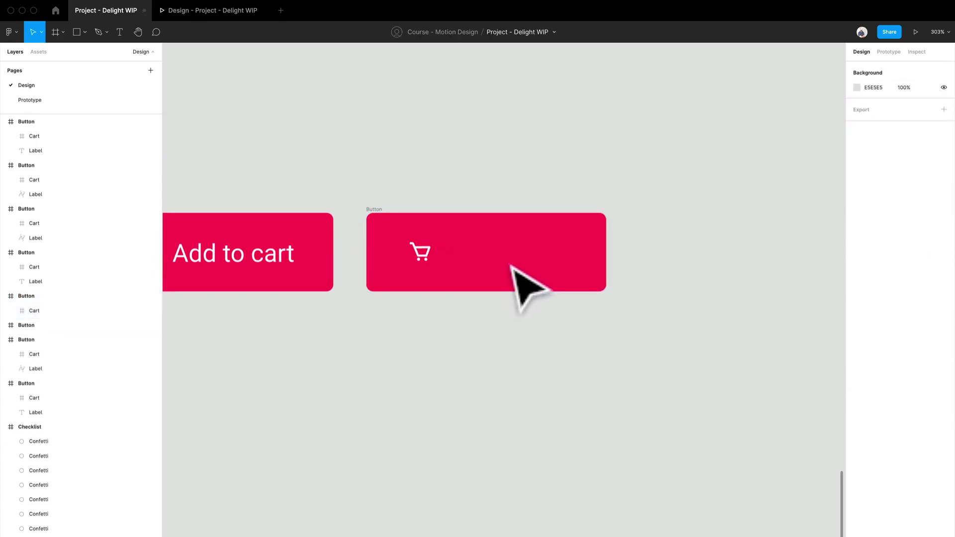
click(420, 253)
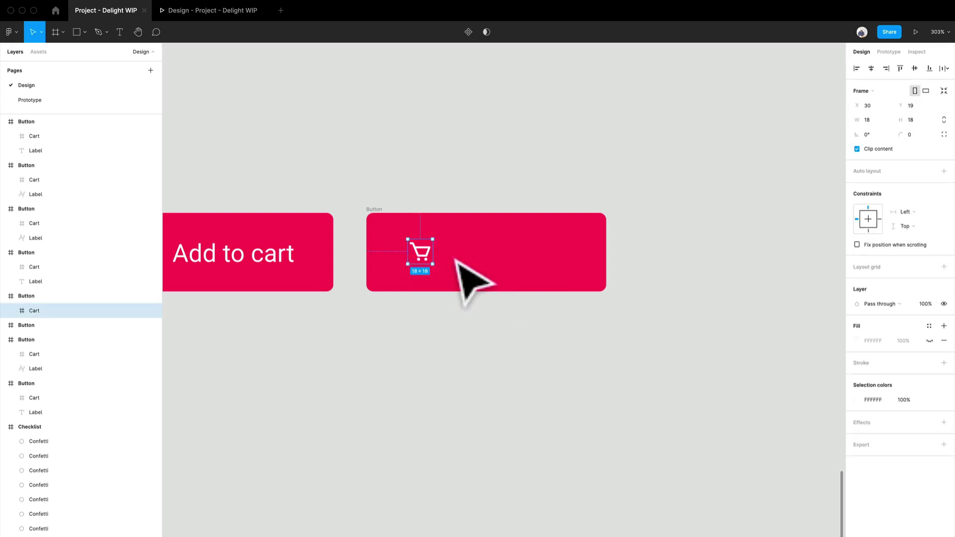
scroll(453, 266, up, 5)
scroll(448, 268, up, 2)
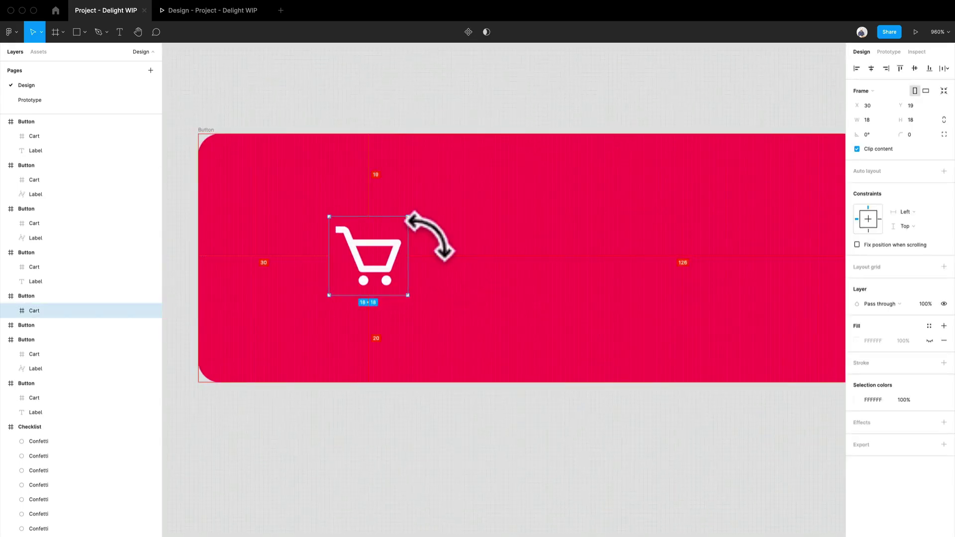
scroll(426, 229, down, 1)
drag(426, 230, 429, 230)
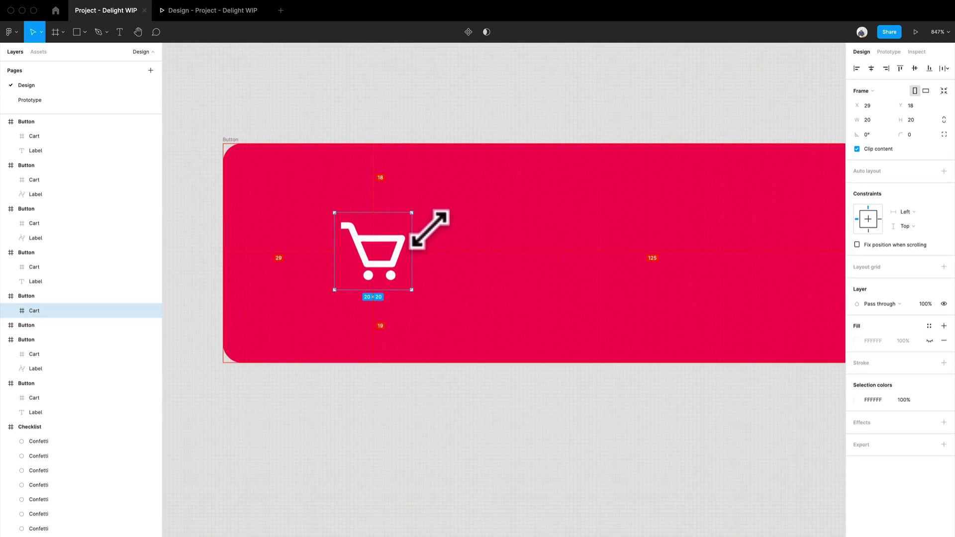
scroll(430, 229, down, 5)
scroll(415, 225, down, 1)
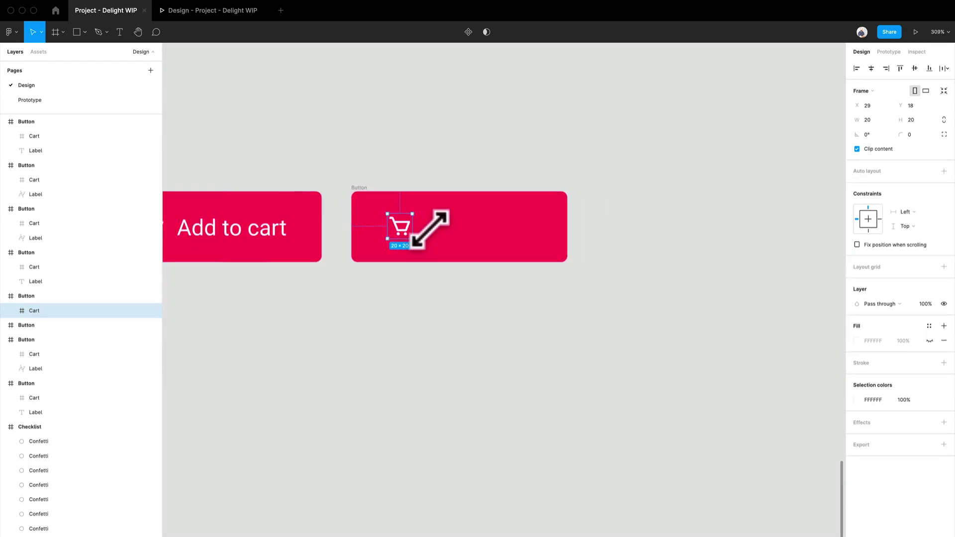
click(450, 343)
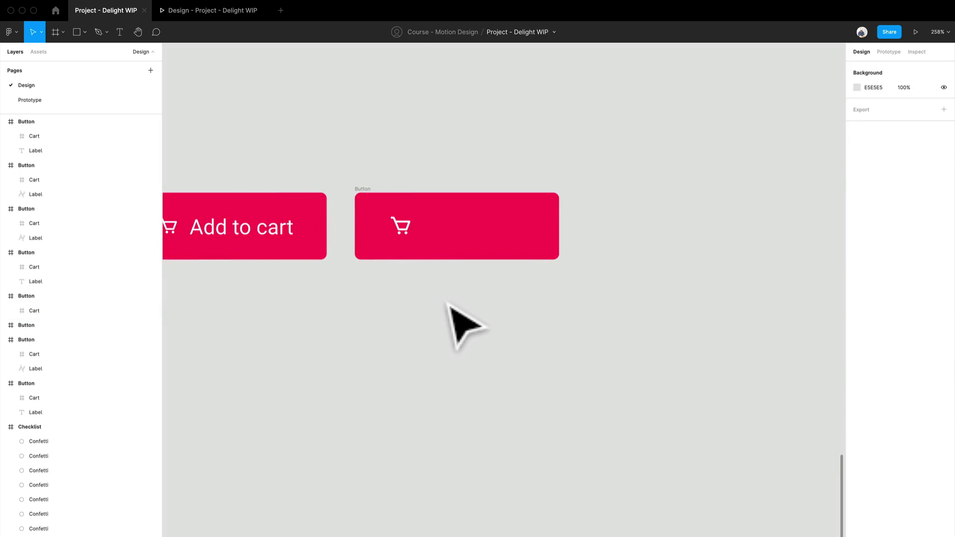
Duplicate the icon-only button to the right and enlarge its cart to 24 × 24.
drag(499, 294, 427, 296)
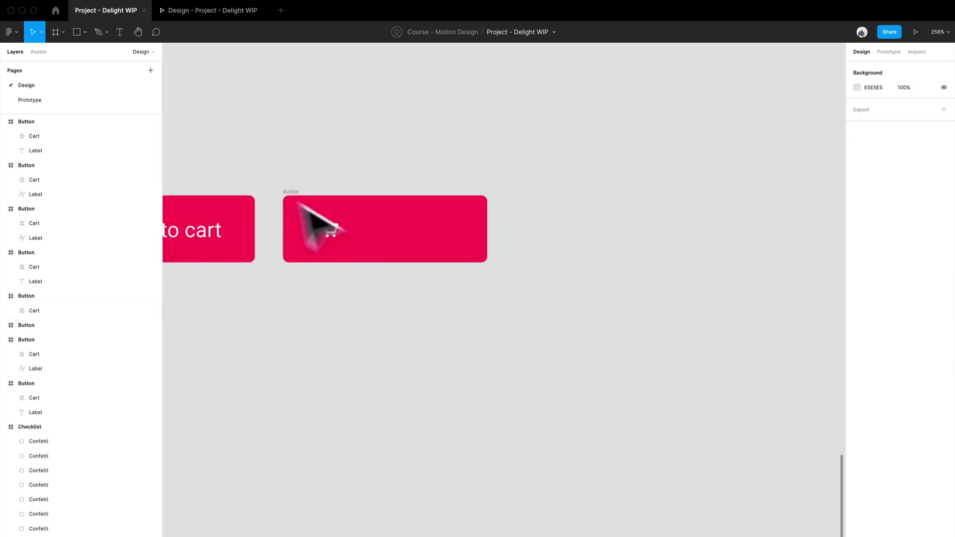
drag(288, 199, 528, 215)
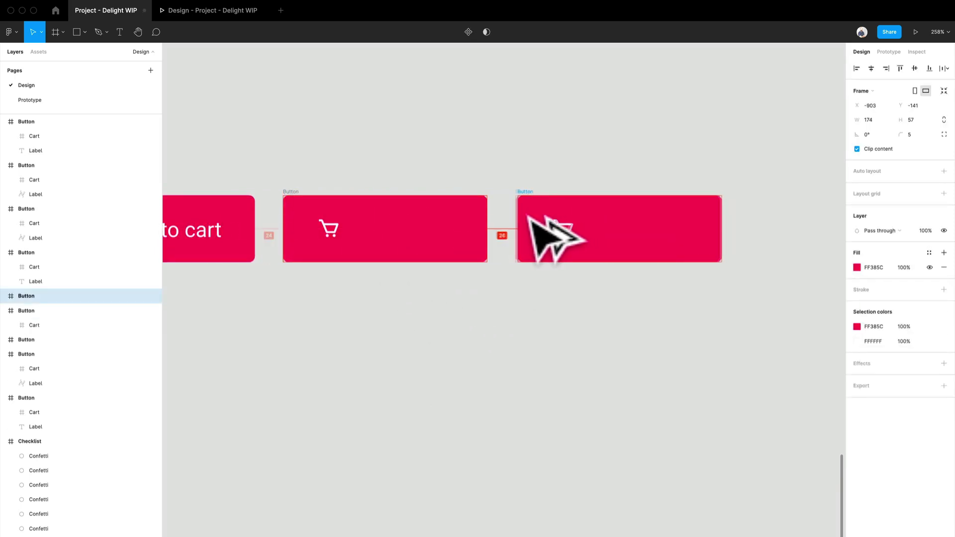
scroll(580, 227, up, 5)
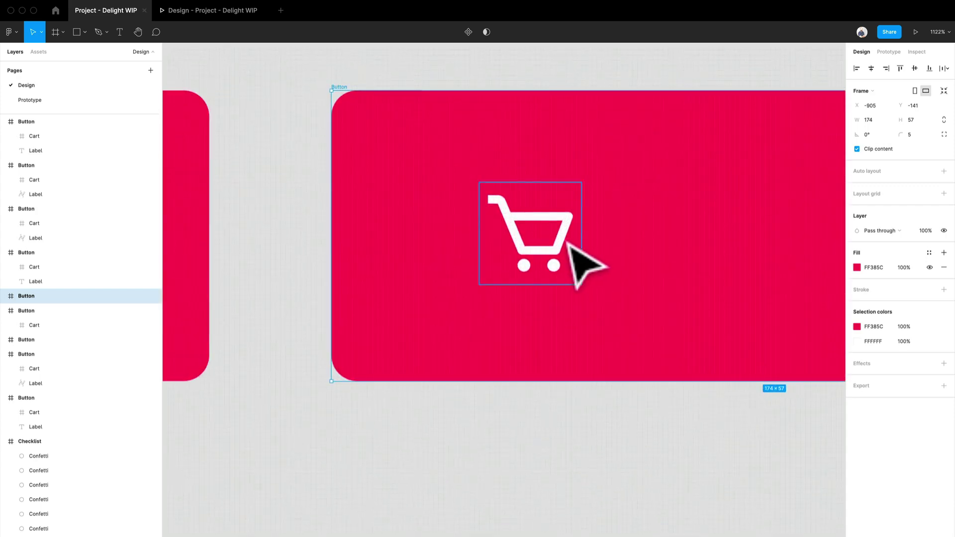
click(576, 260)
drag(609, 273, 458, 255)
scroll(458, 255, up, 3)
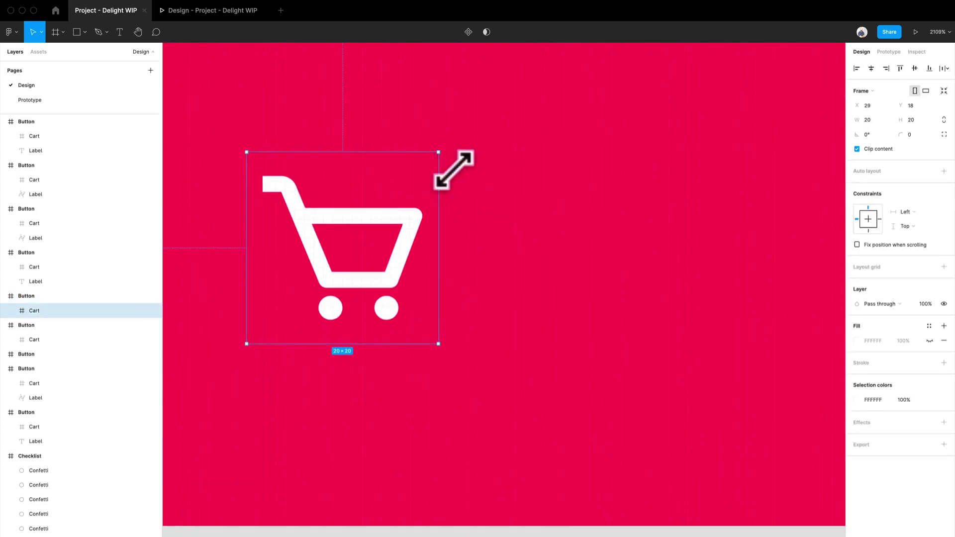
drag(457, 168, 470, 160)
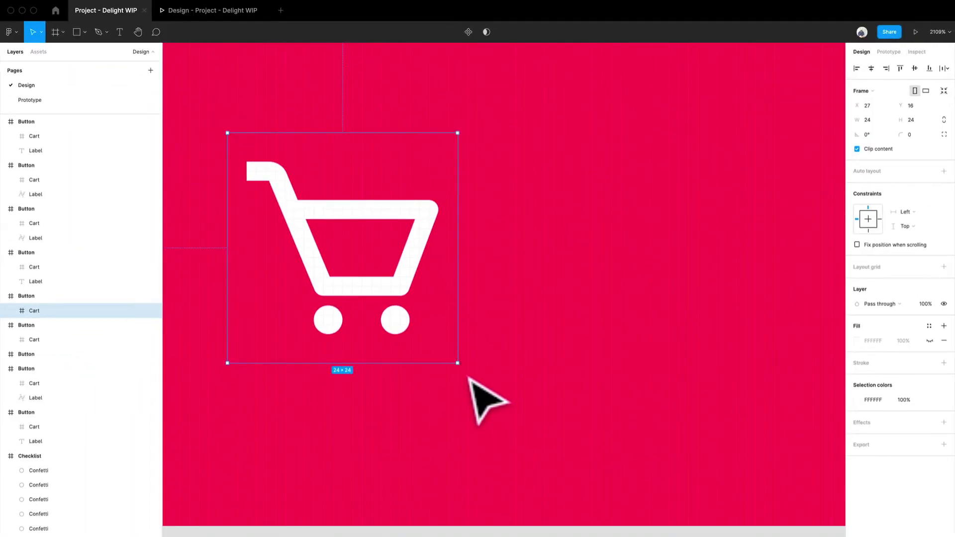
Tilt the copy's cart icon about 22°, then deselect it.
drag(471, 387, 498, 344)
drag(501, 337, 503, 332)
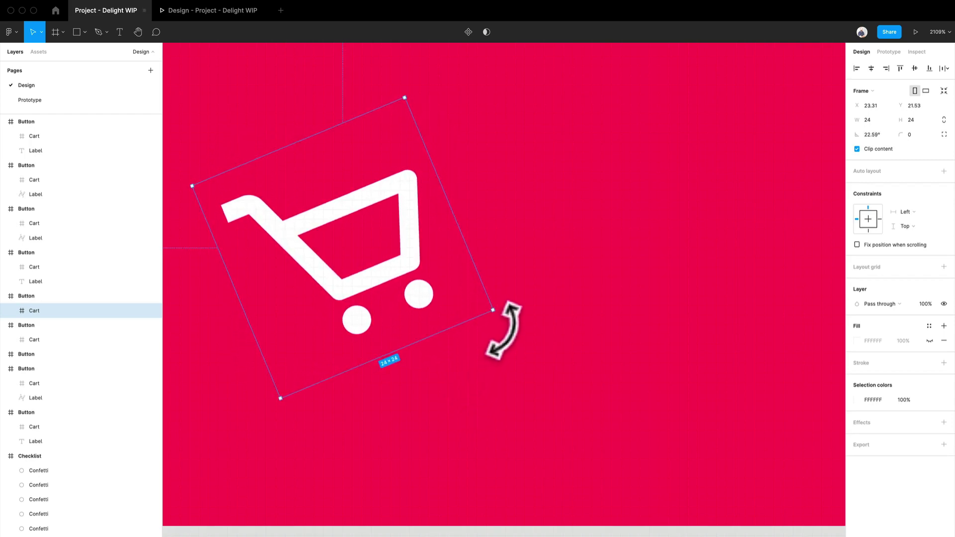
drag(503, 331, 506, 326)
scroll(506, 328, down, 10)
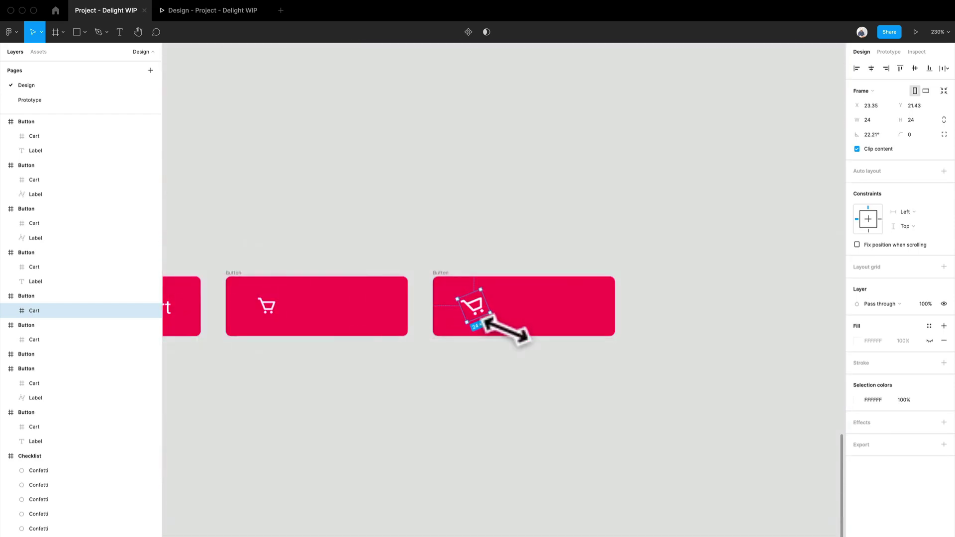
scroll(498, 368, right, 3)
scroll(548, 403, right, 2)
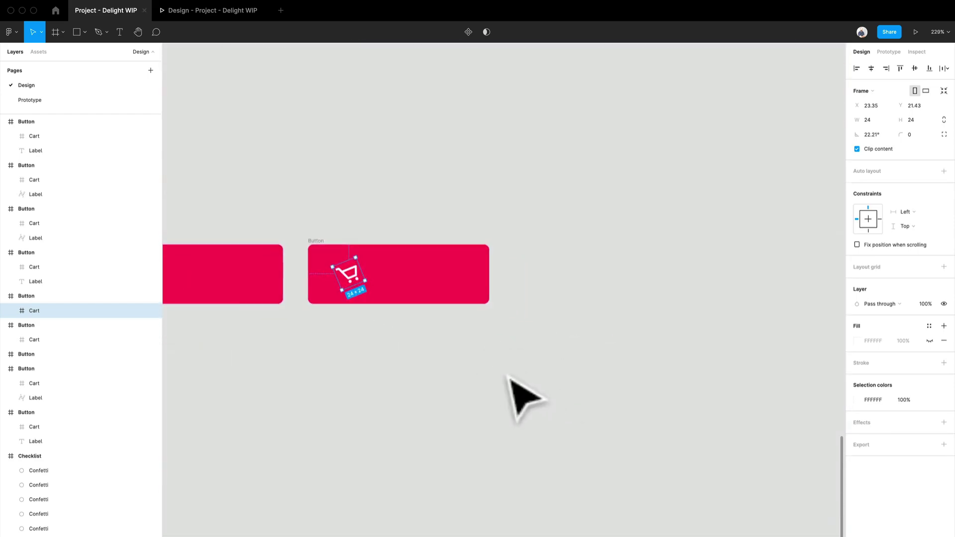
key(Escape)
Duplicate the tilted-cart button to its right.
drag(324, 247, 531, 272)
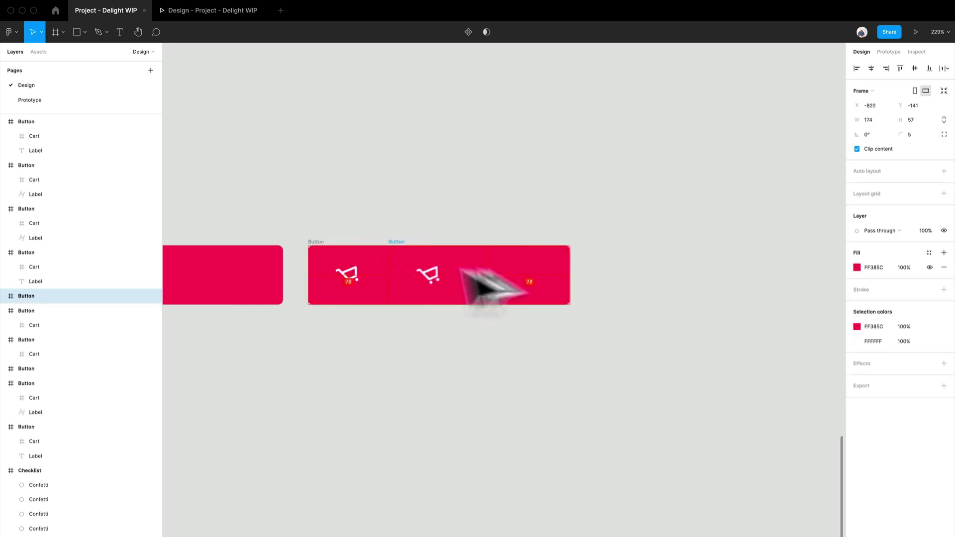
scroll(454, 335, down, 5)
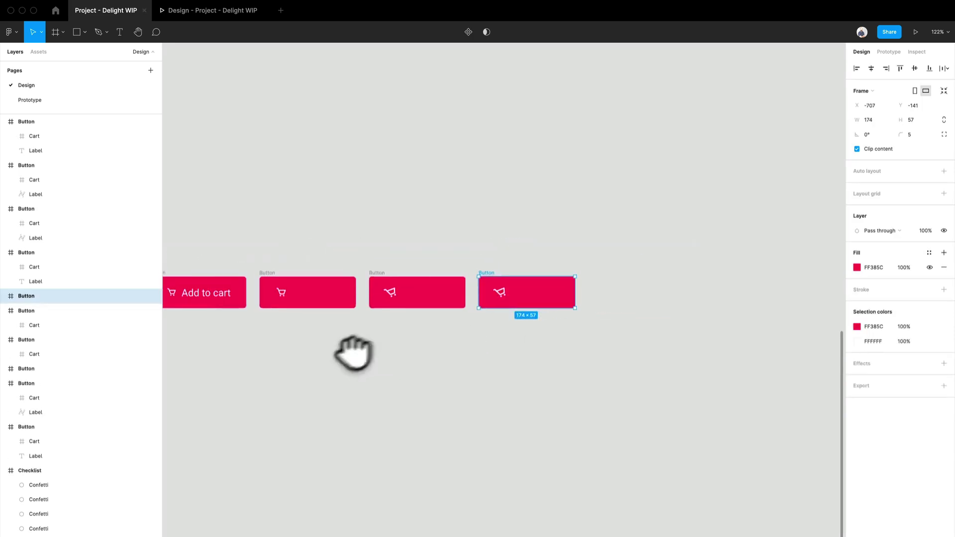
drag(352, 352, 544, 289)
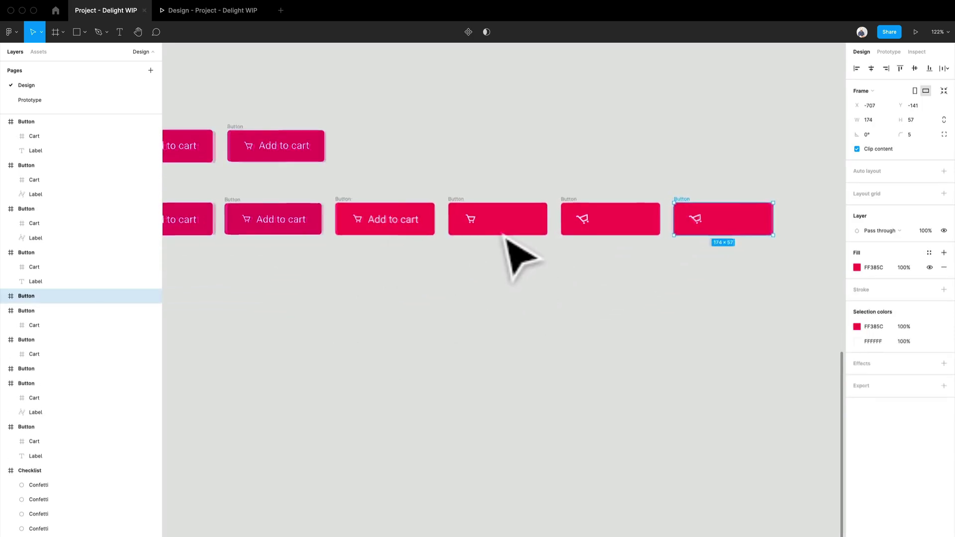
scroll(498, 244, up, 1)
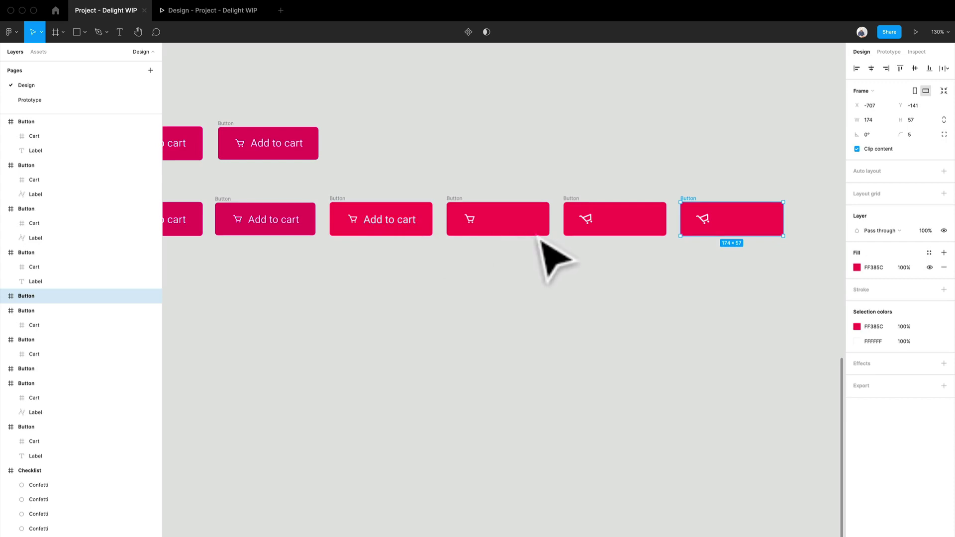
scroll(483, 230, up, 5)
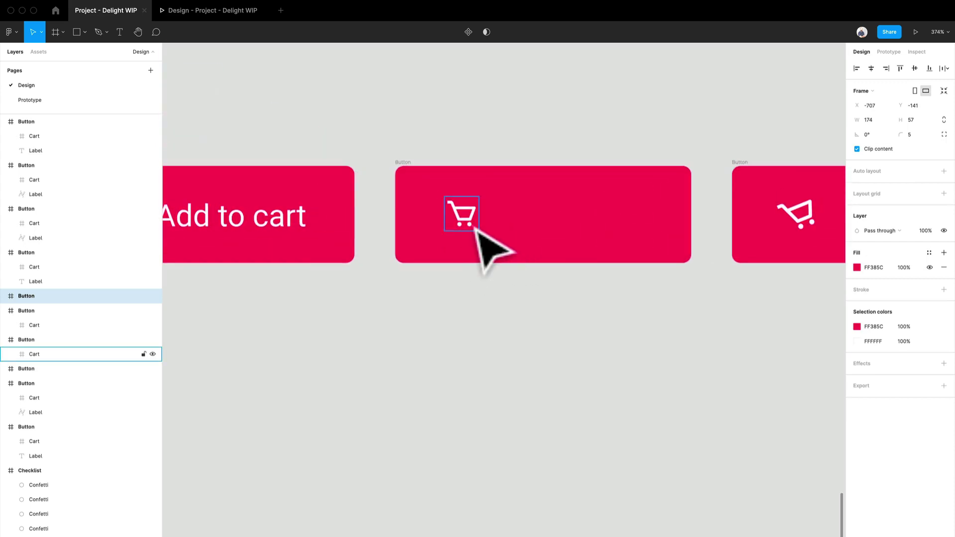
Drag the latest copy's upright cart icon toward the button's centre at X 68.
click(476, 228)
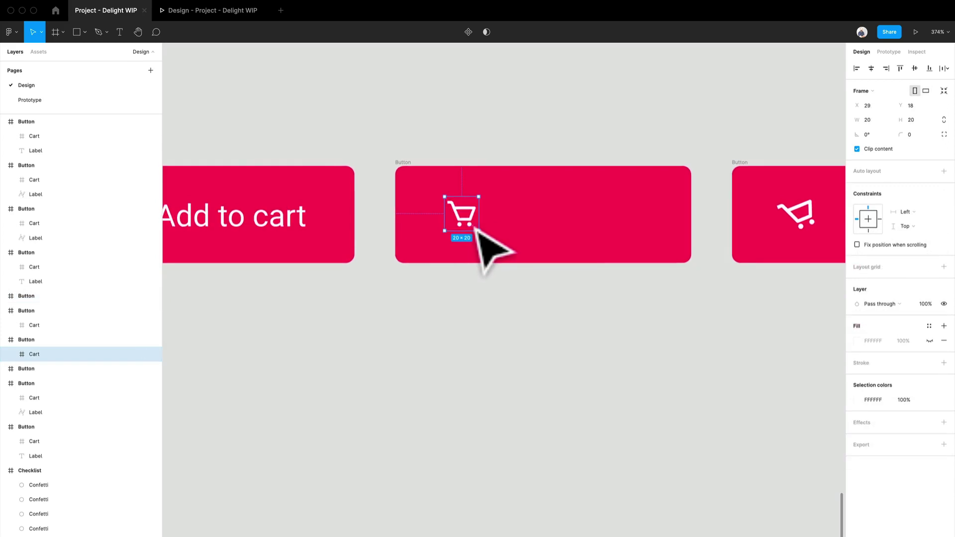
scroll(476, 229, up, 1)
scroll(485, 243, down, 1)
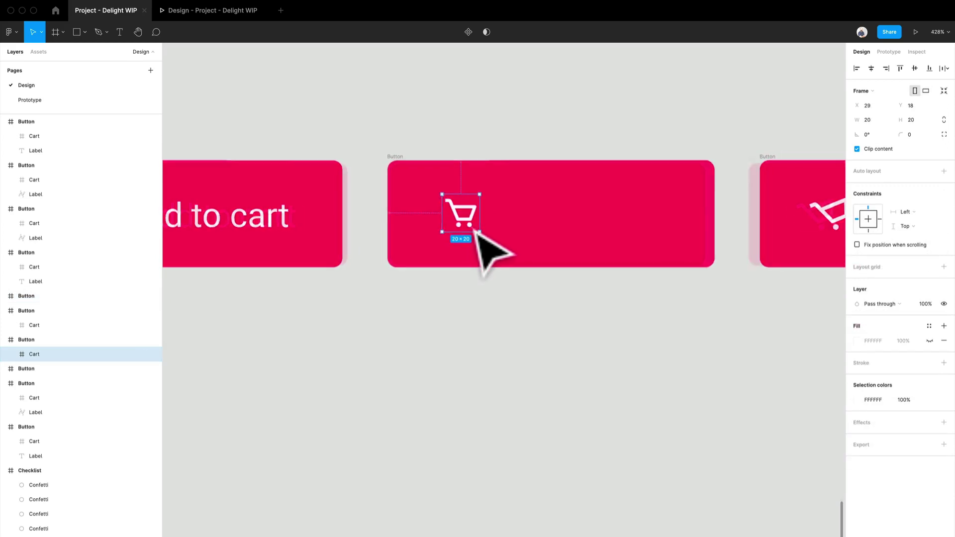
drag(662, 305, 343, 284)
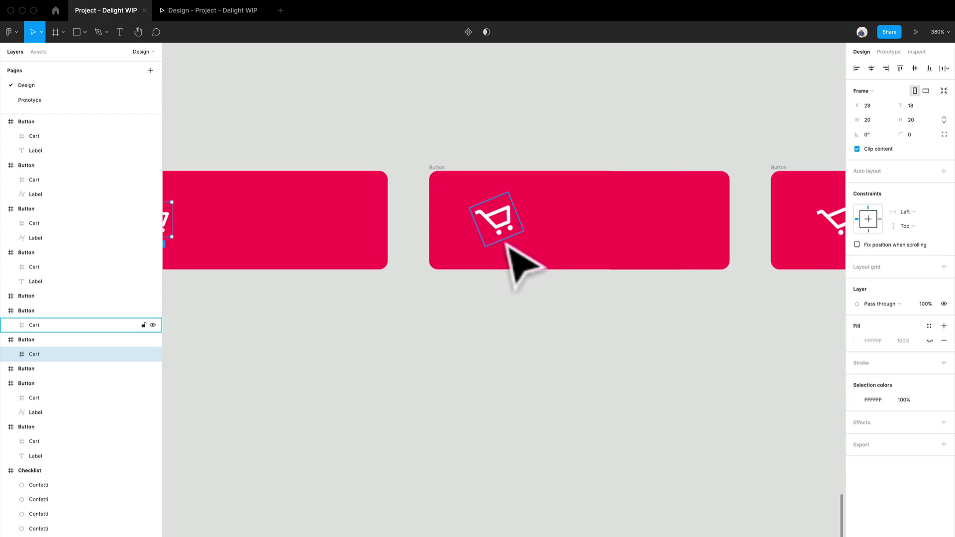
scroll(597, 348, left, 2)
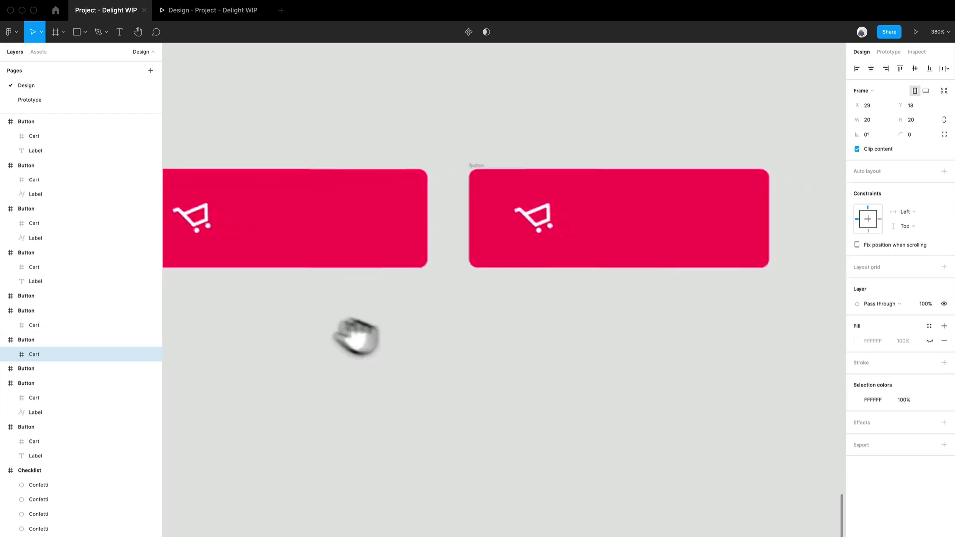
drag(356, 337, 262, 309)
click(466, 204)
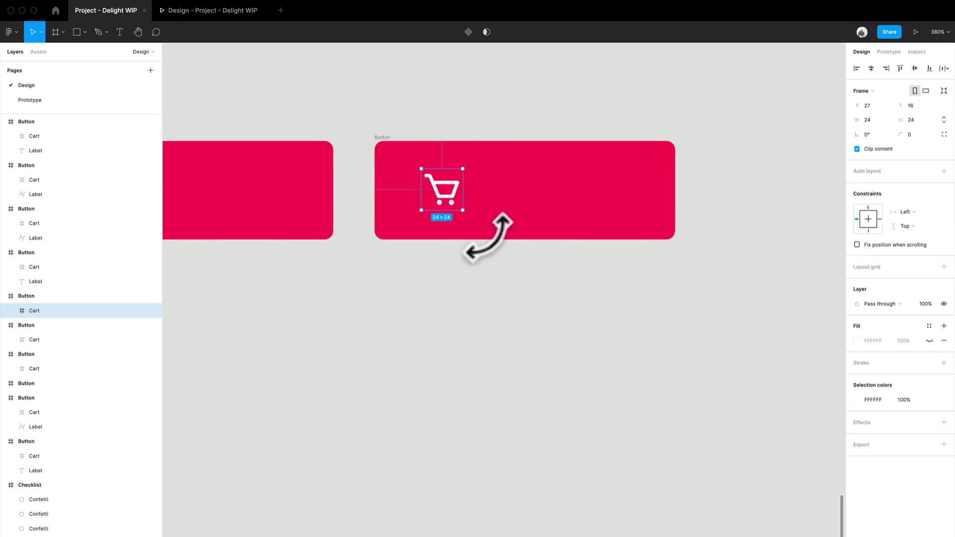
drag(458, 204, 527, 215)
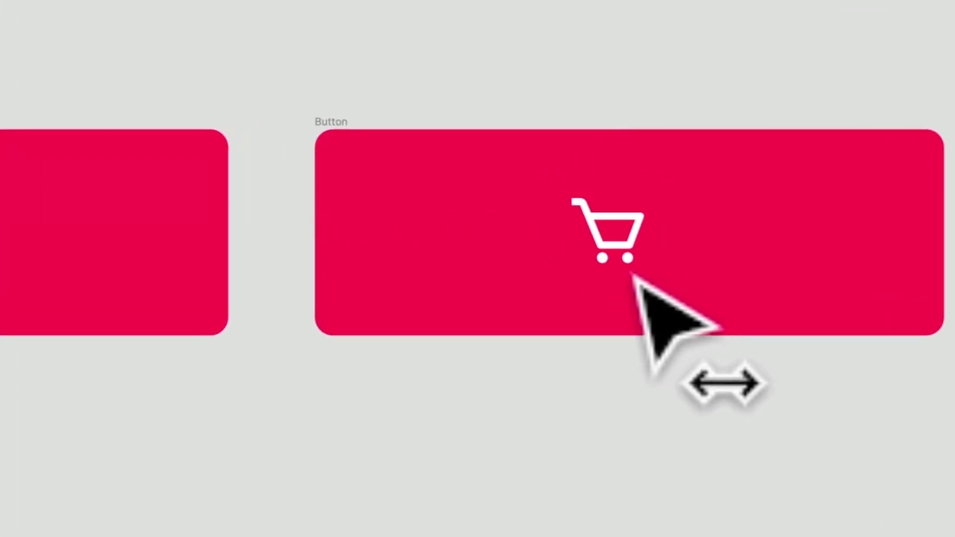
Centre the cart icon within its button and deselect it.
click(645, 284)
key(ctrl+z)
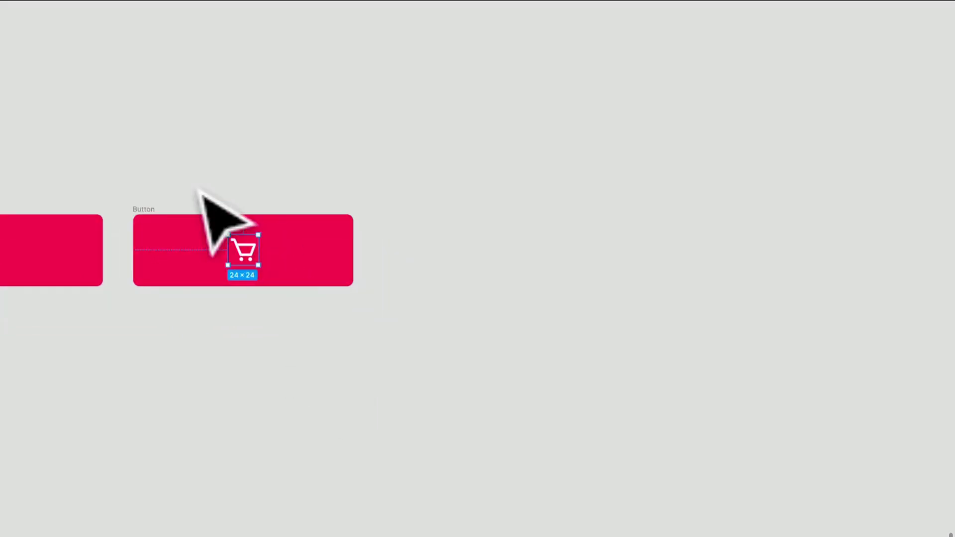
key(Escape)
Duplicate the button 24 px right and push its cart icon outside, leaving it blank.
drag(170, 226, 413, 234)
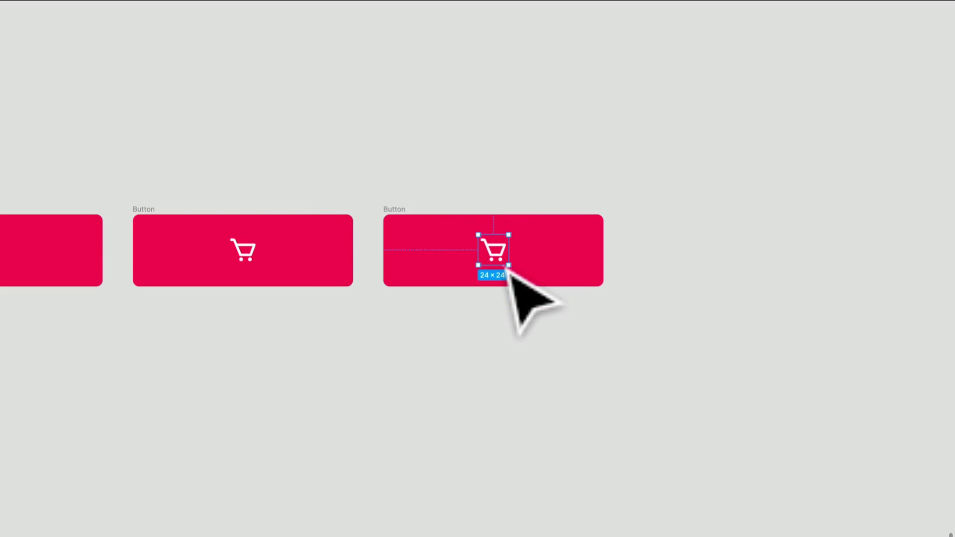
key(shift+Right)
key(shift+Right)
key(shift+Right)
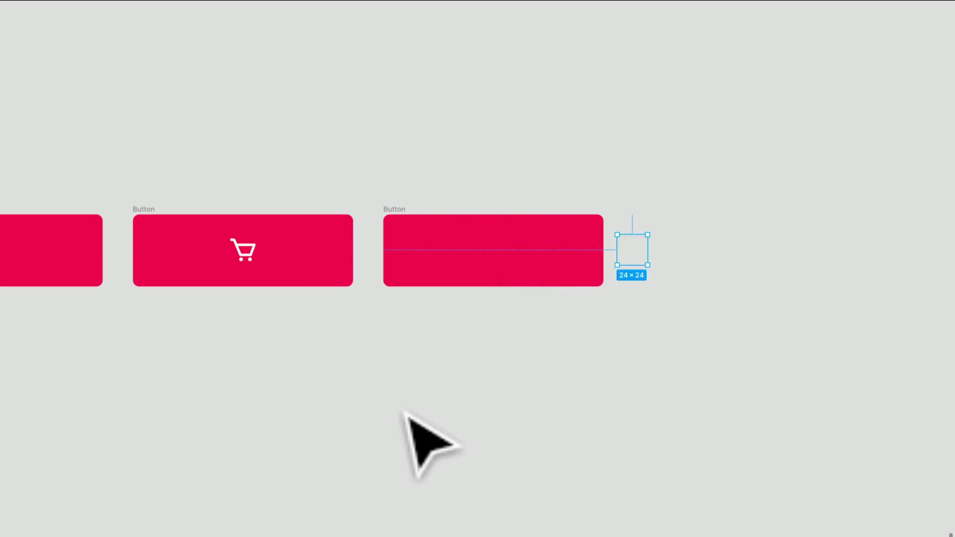
click(423, 227)
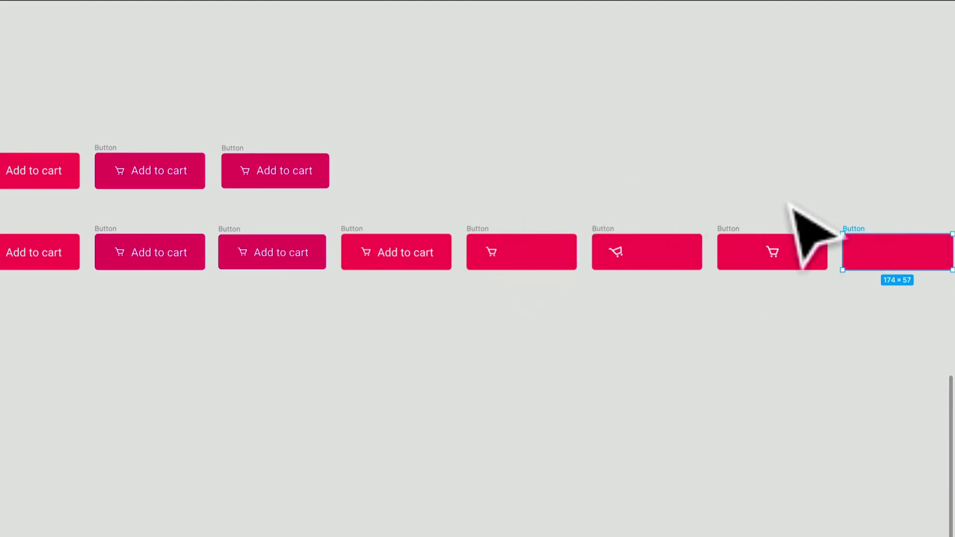
mouse_move(277, 320)
mouse_down()
mouse_move(482, 257)
mouse_move(277, 273)
mouse_up()
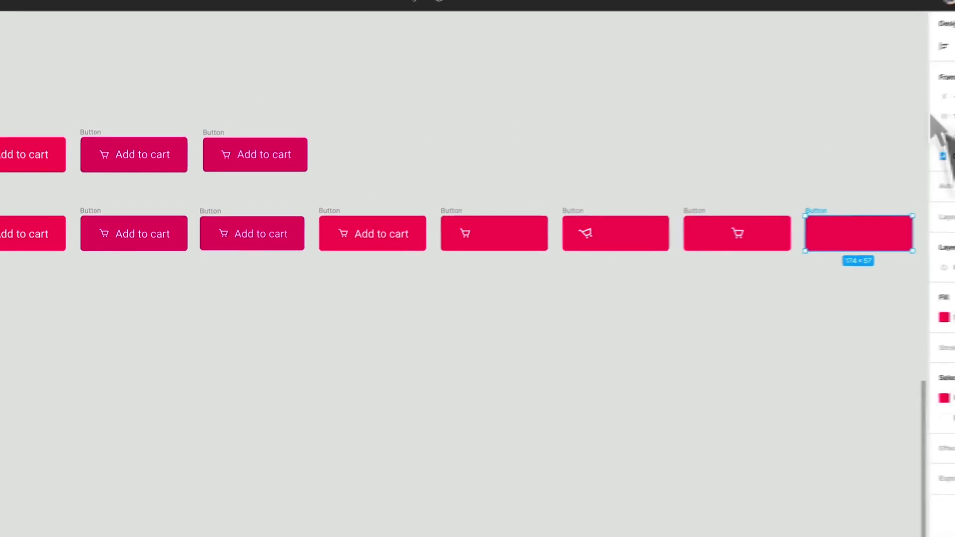
In prototype settings, remove Flow 9's hover interaction and Flow 8's starting point.
click(876, 62)
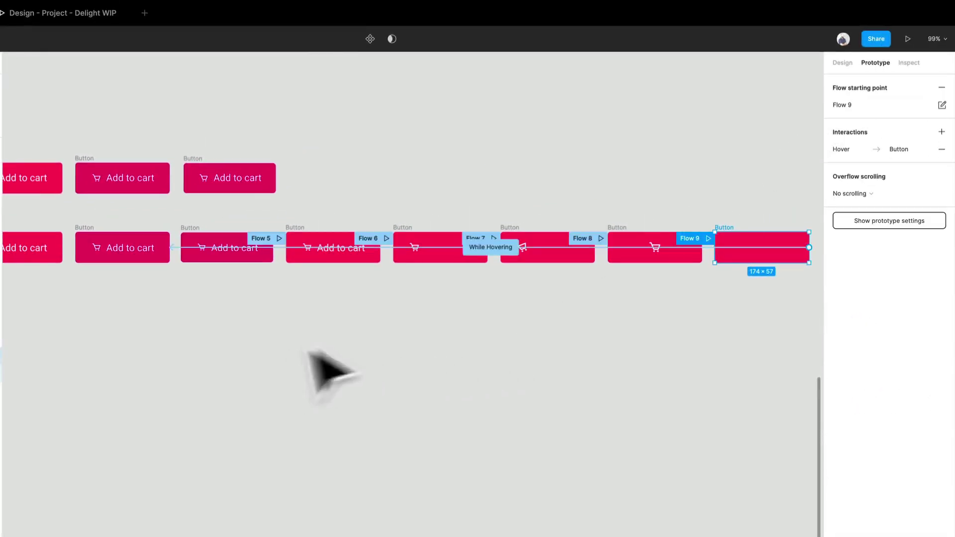
scroll(511, 256, up, 5)
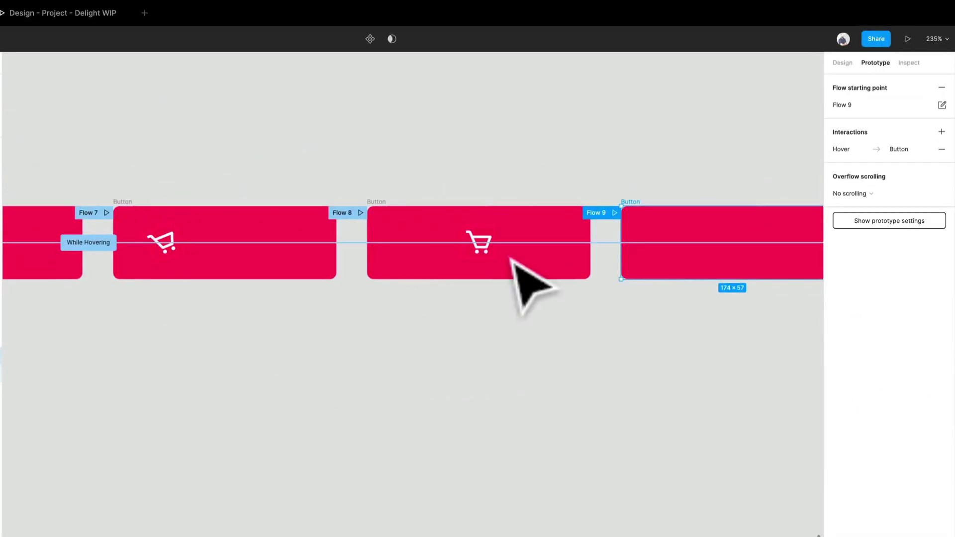
click(616, 243)
key(Delete)
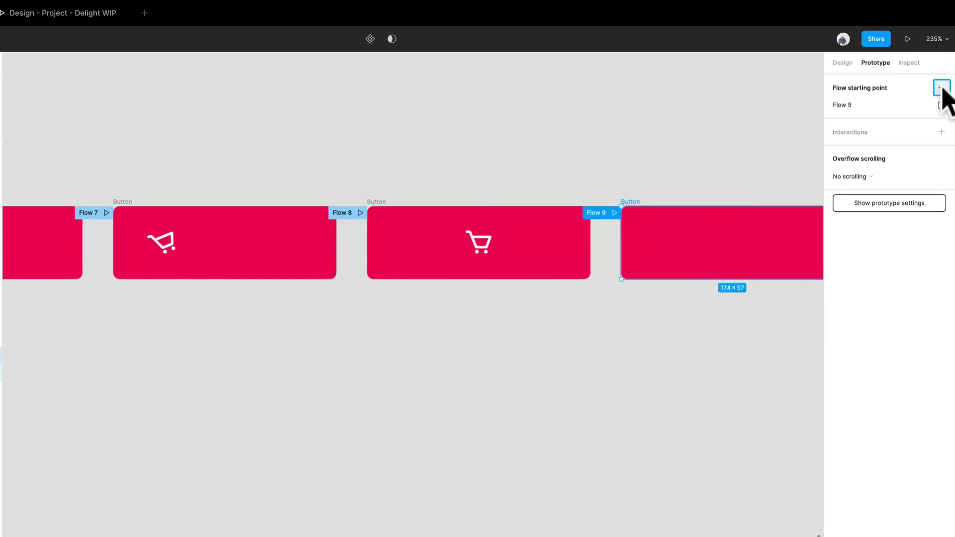
click(348, 214)
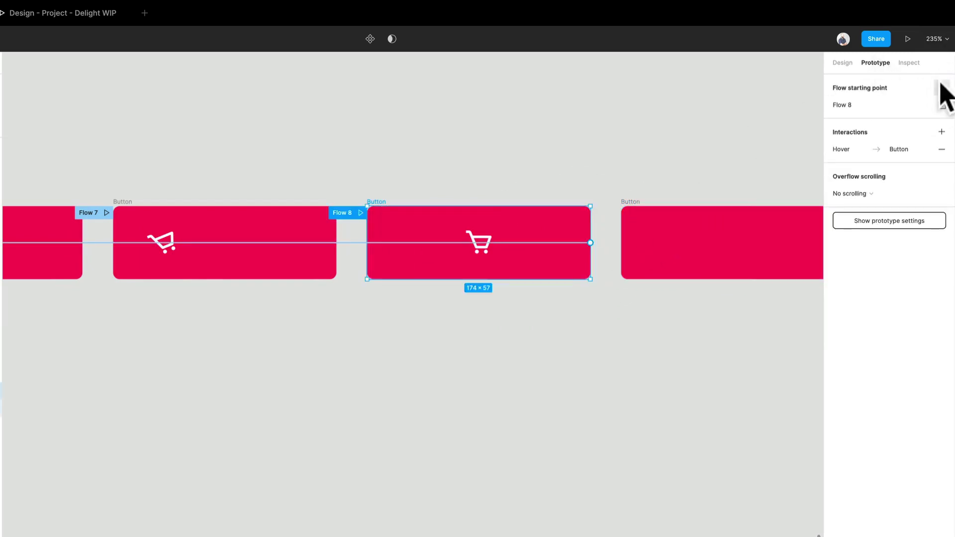
click(942, 104)
scroll(349, 199, left, 5)
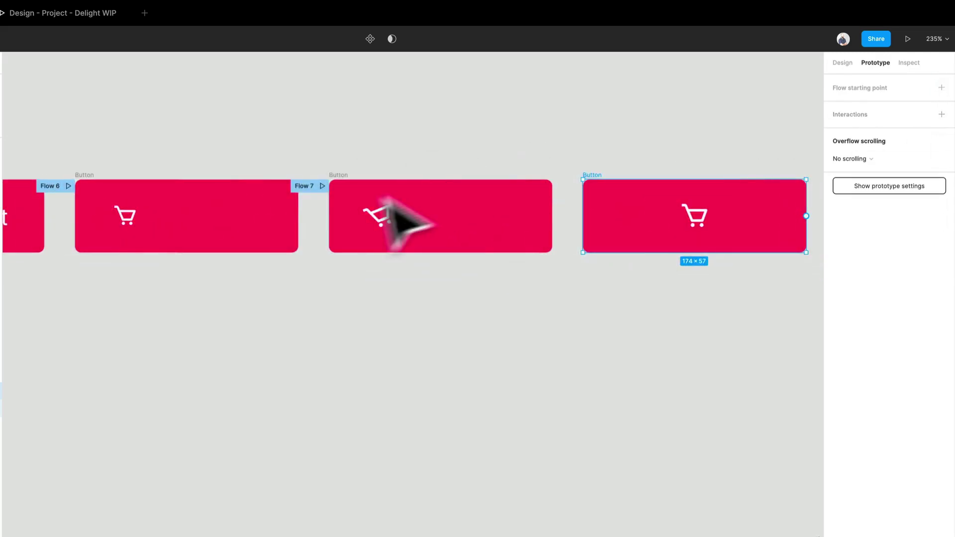
Remove the starting points and hover interactions from the Flow 7 and Flow 6 buttons.
click(360, 195)
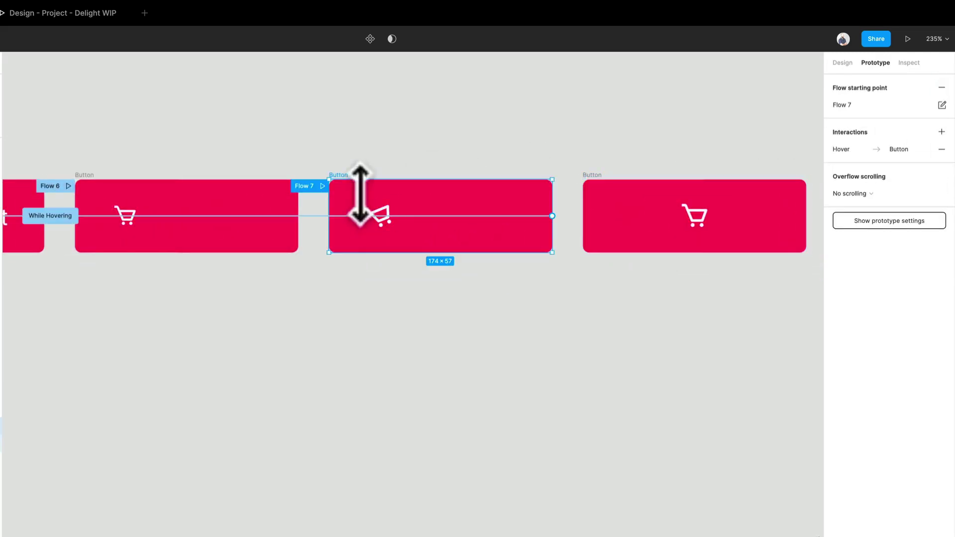
click(941, 89)
click(942, 132)
scroll(398, 189, left, 5)
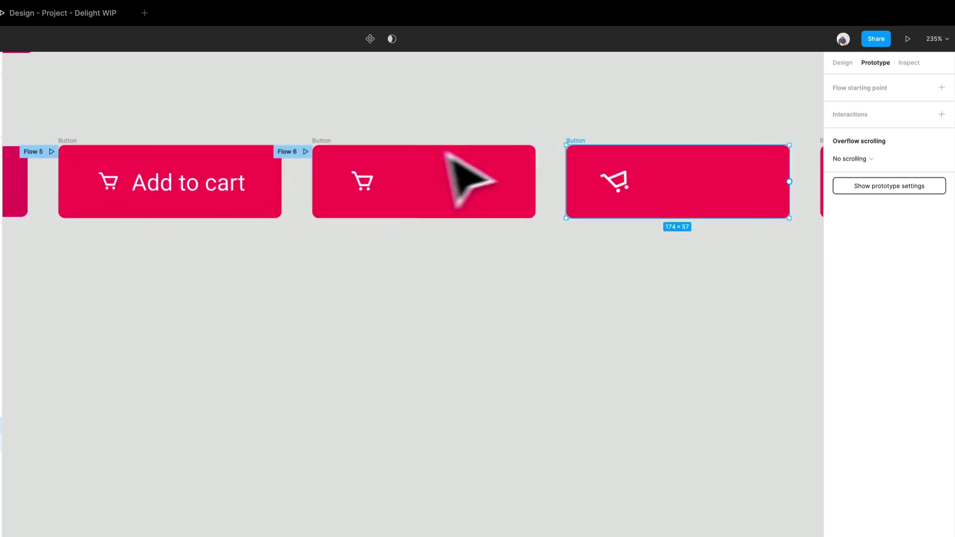
click(330, 160)
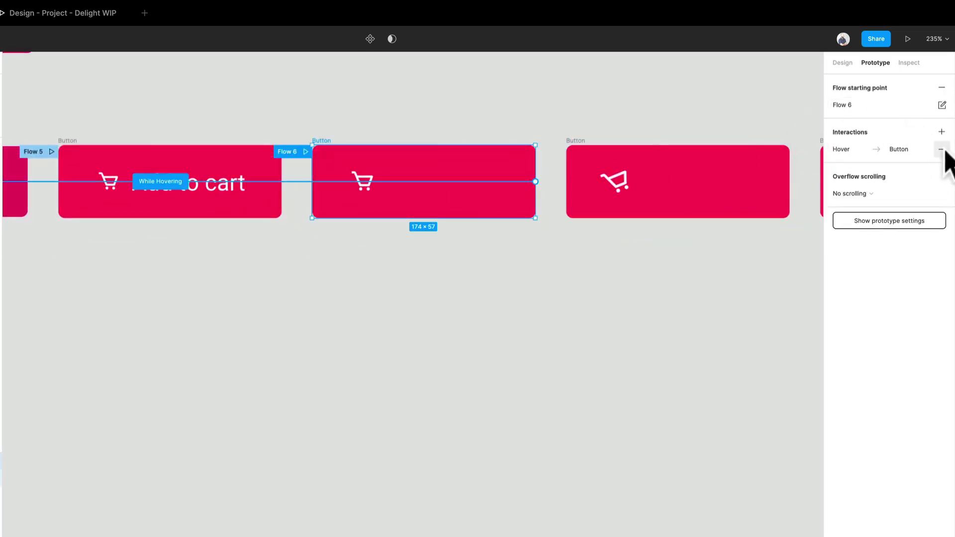
click(941, 149)
click(942, 87)
Remove Flow 5's starting point and hover interaction, leaving only Flows 1–4.
scroll(362, 181, left, 5)
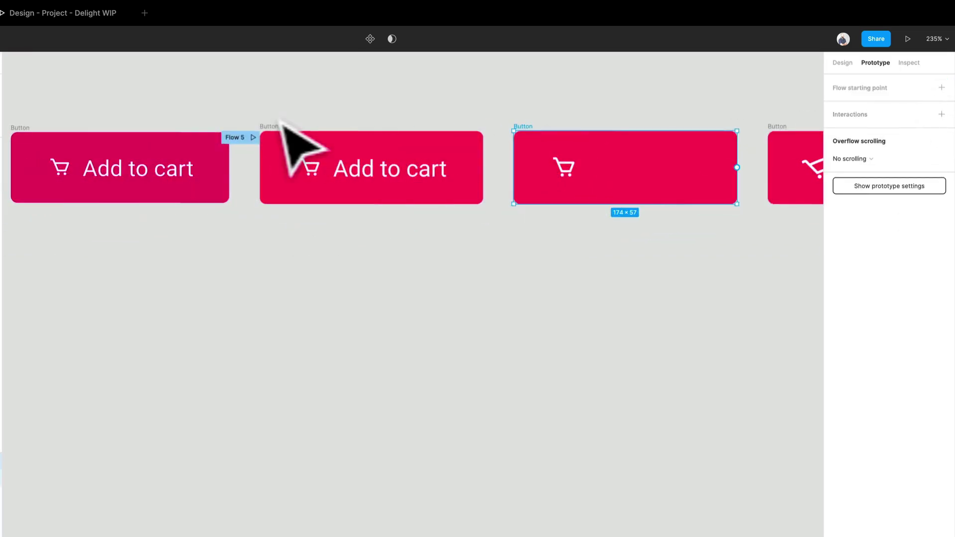
click(282, 136)
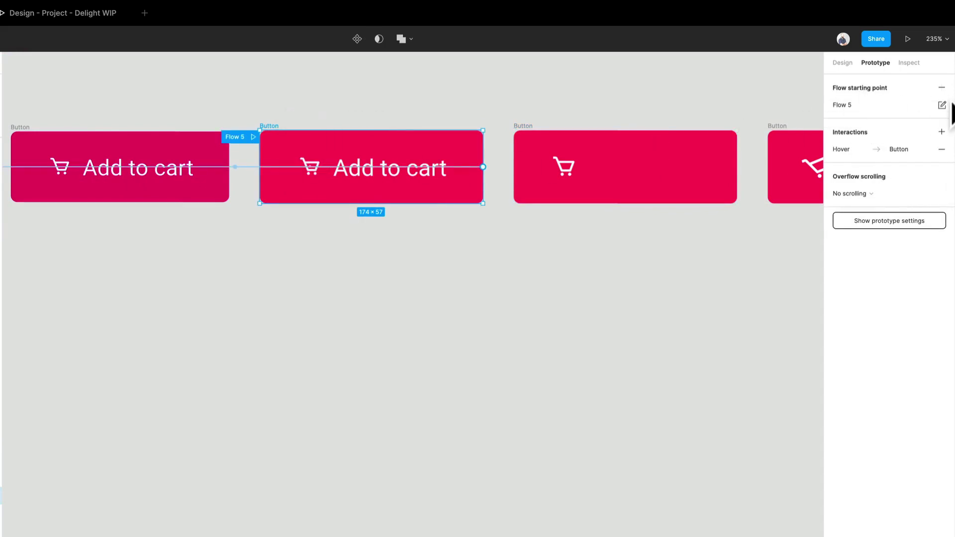
click(941, 88)
click(942, 131)
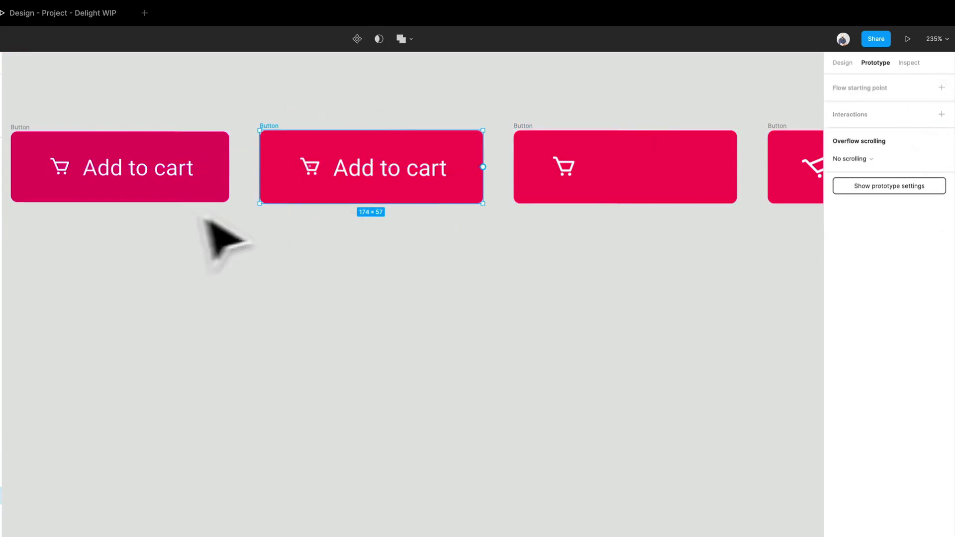
scroll(498, 303, left, 10)
click(495, 301)
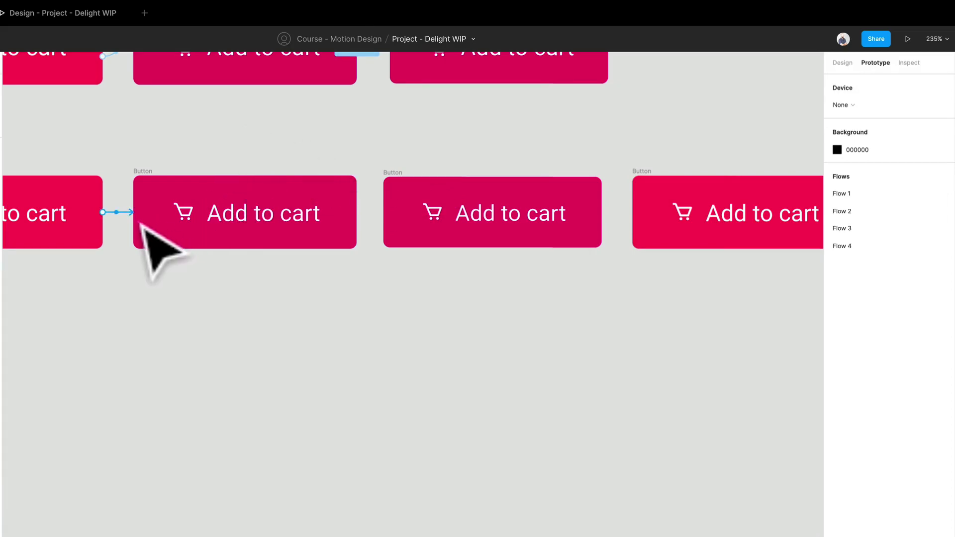
Link the next Add to cart button to the following variant, triggered on Mouse down.
mouse_move(145, 230)
mouse_down()
mouse_move(239, 255)
mouse_move(380, 239)
mouse_up()
click(384, 226)
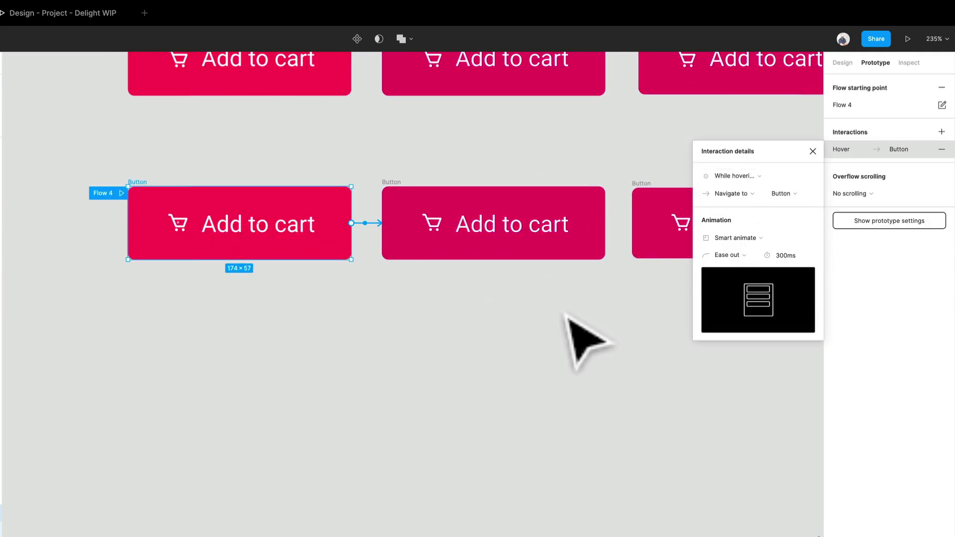
drag(371, 337, 330, 294)
click(107, 147)
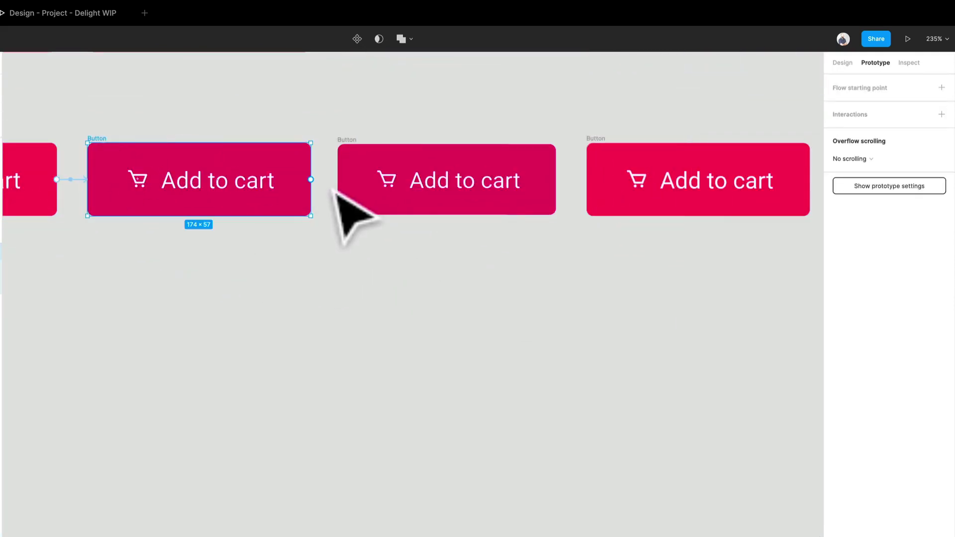
drag(311, 179, 381, 195)
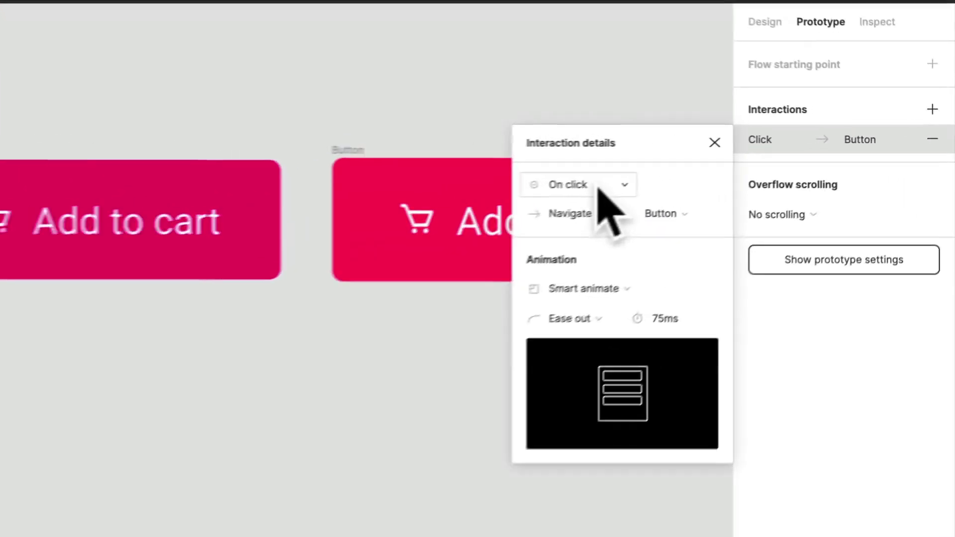
click(746, 159)
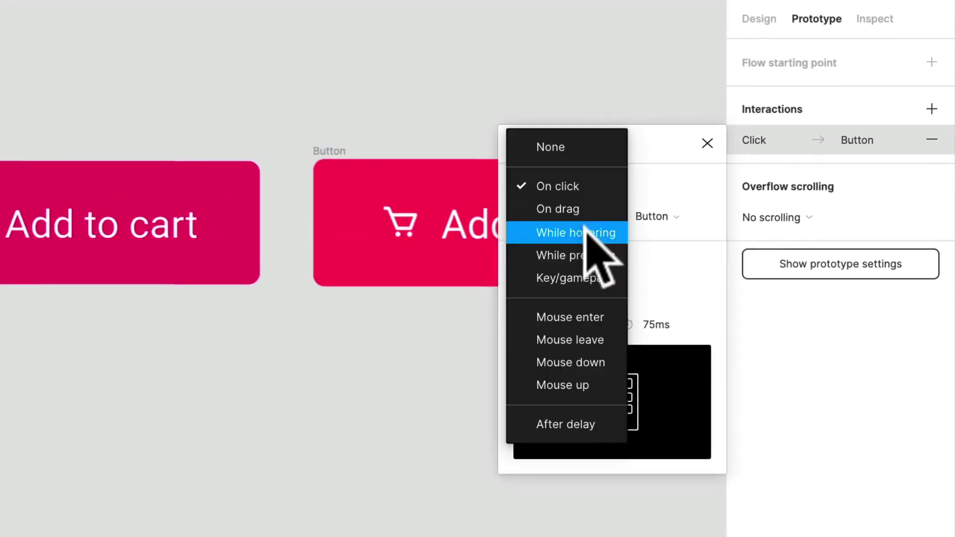
click(592, 362)
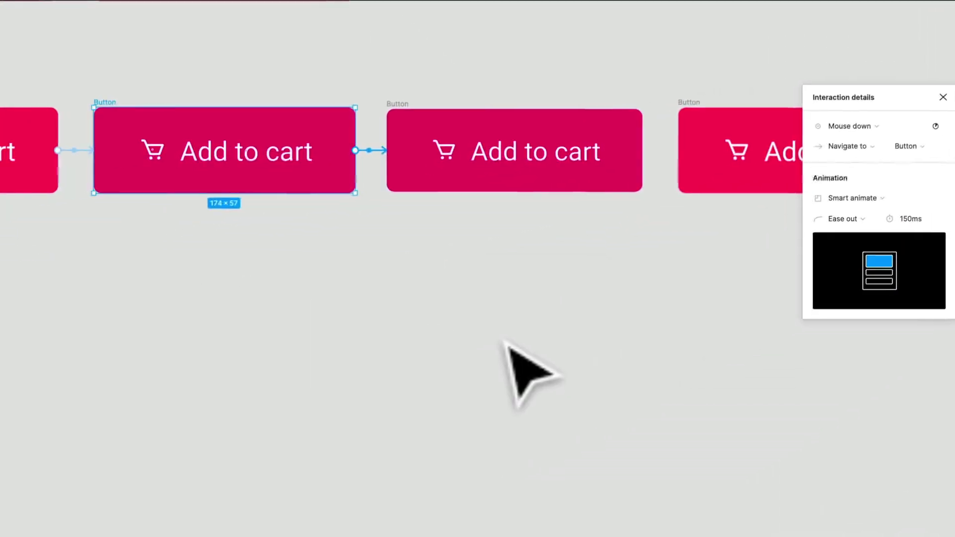
click(565, 362)
Link the middle Add to cart button to the next variant with Smart animate, triggered on Mouse up.
click(215, 132)
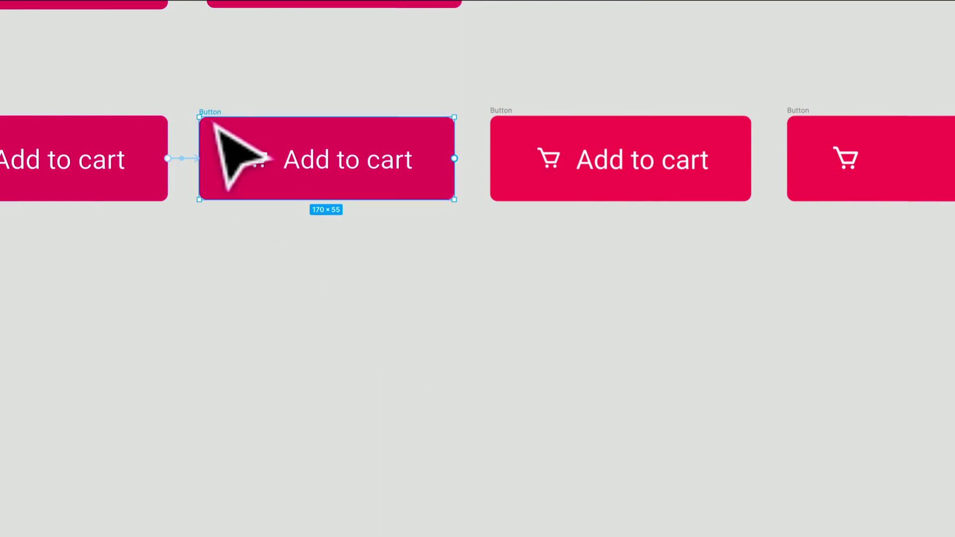
drag(455, 158, 543, 171)
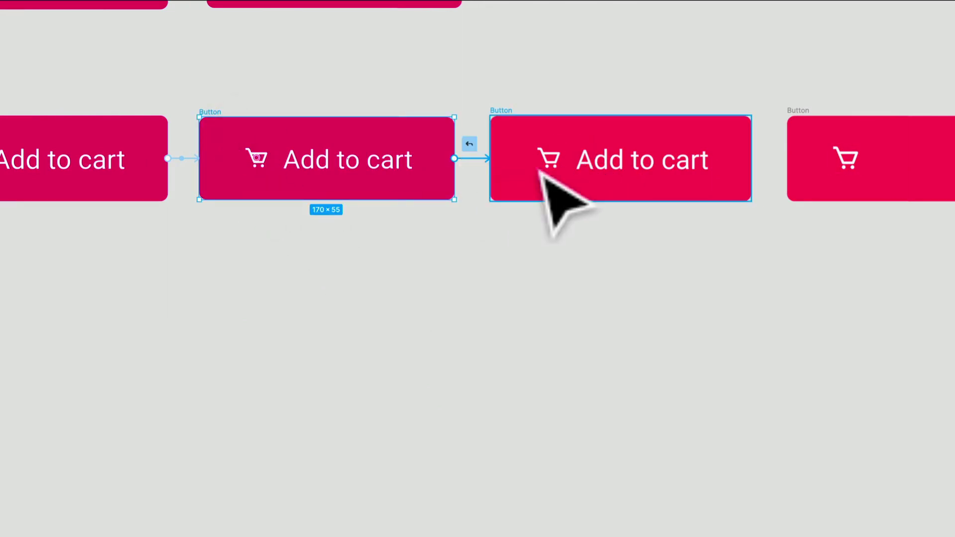
scroll(373, 159, up, 5)
scroll(373, 159, left, 5)
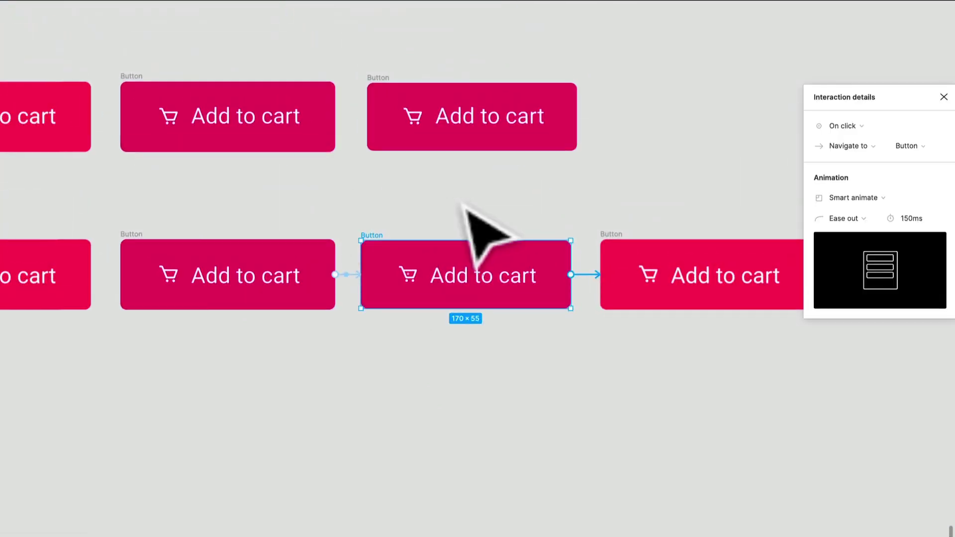
scroll(274, 214, left, 5)
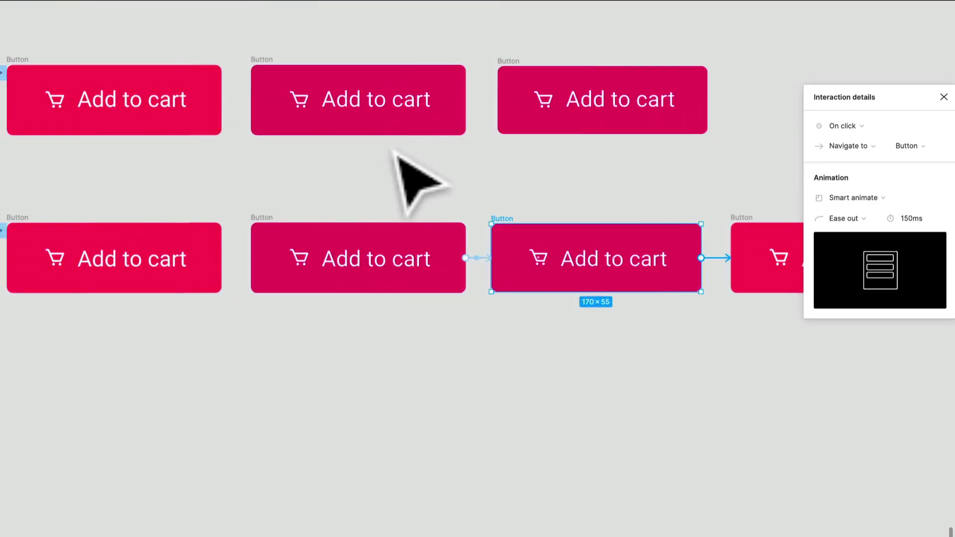
drag(681, 202, 407, 203)
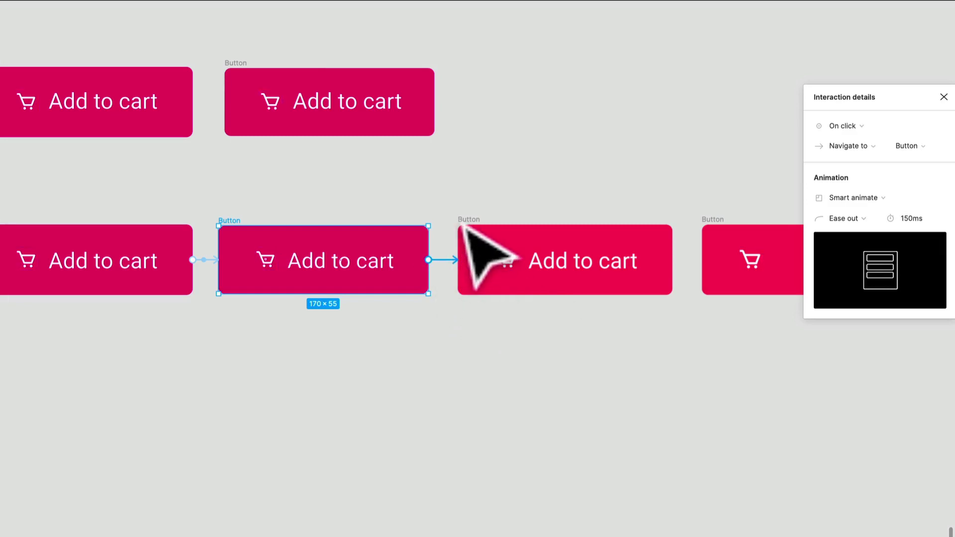
drag(645, 209, 484, 228)
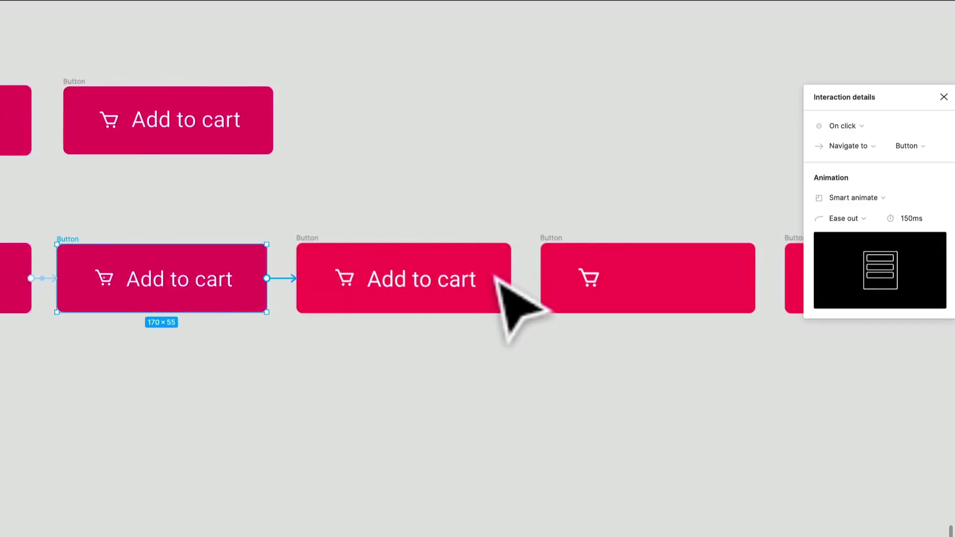
scroll(597, 313, down, 1)
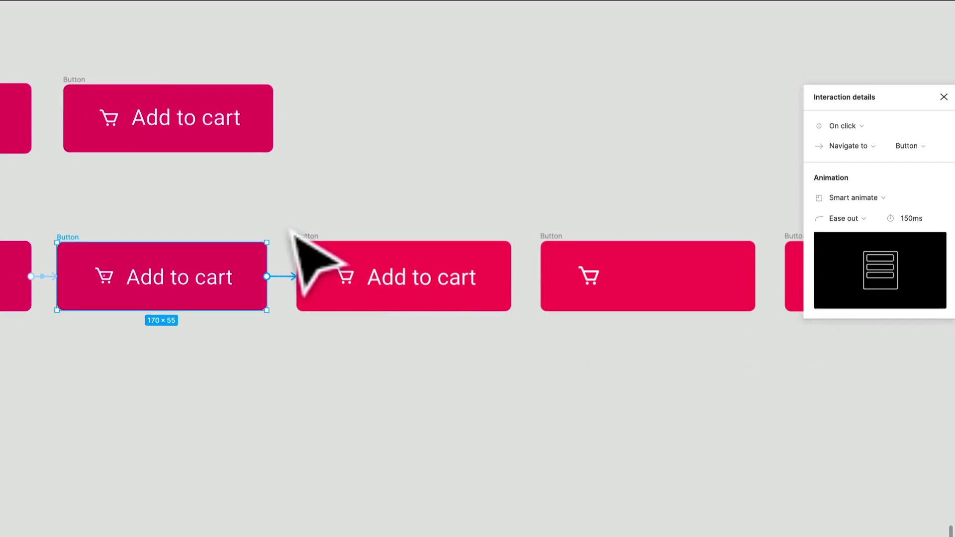
drag(294, 232, 603, 182)
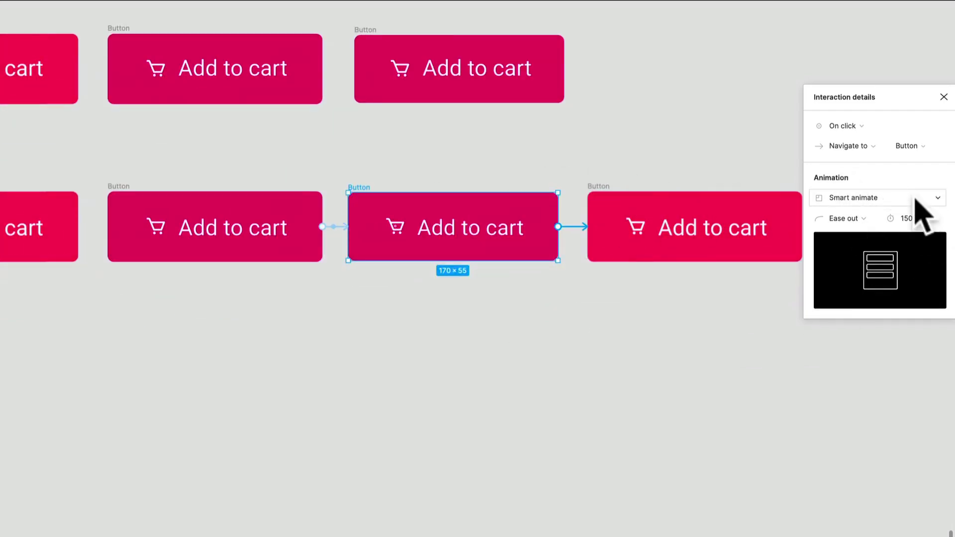
click(845, 126)
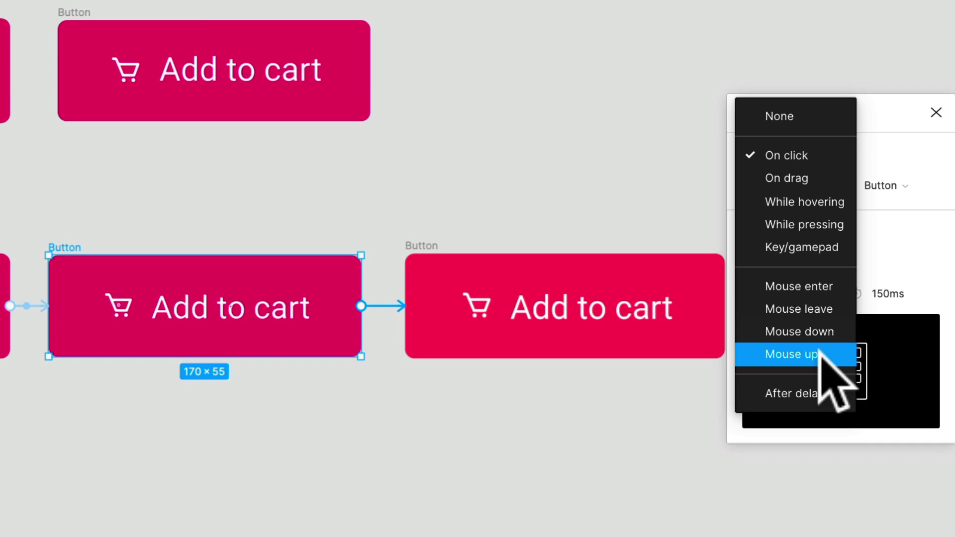
click(820, 354)
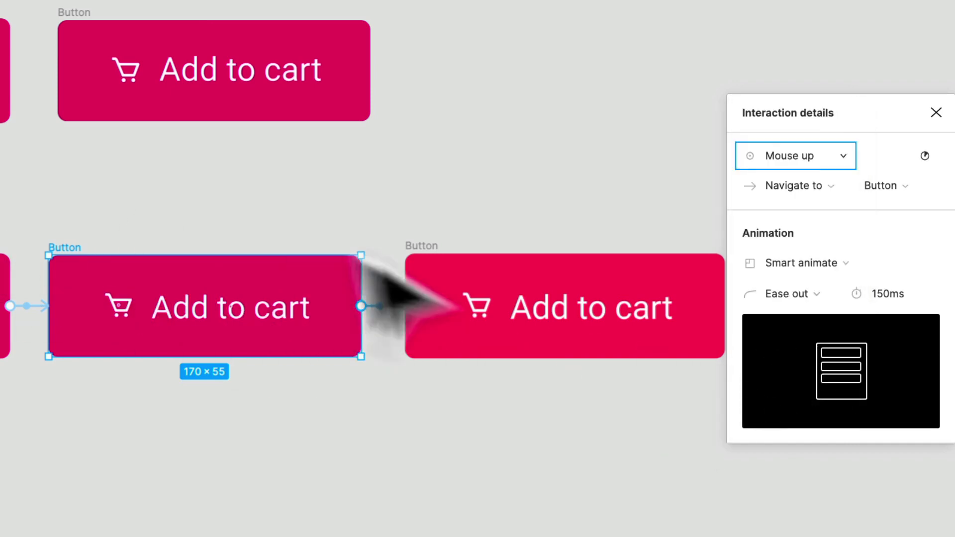
click(594, 487)
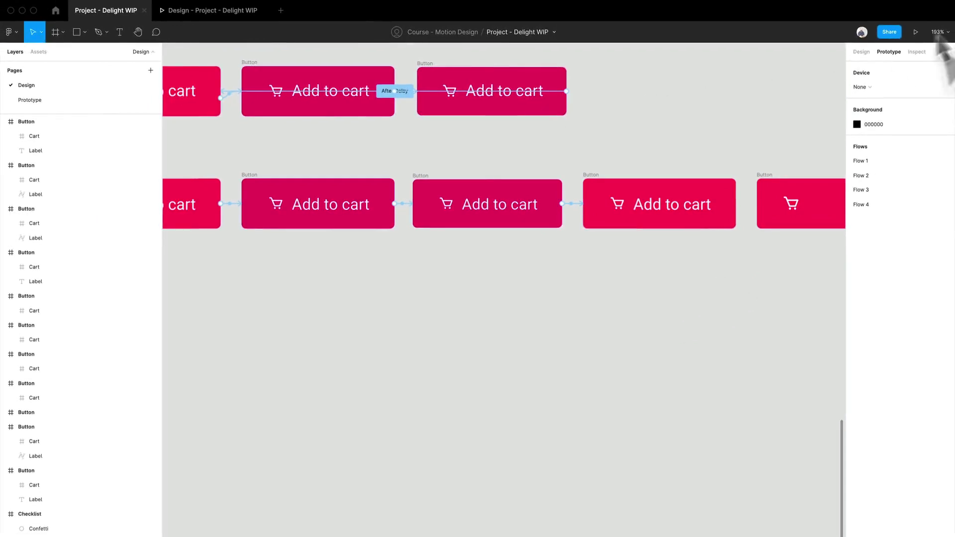
click(222, 11)
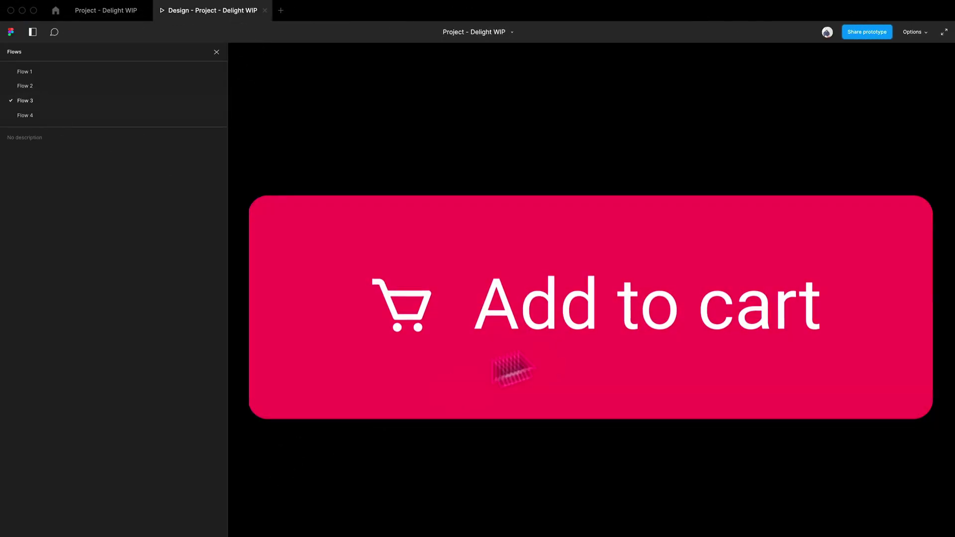
click(580, 315)
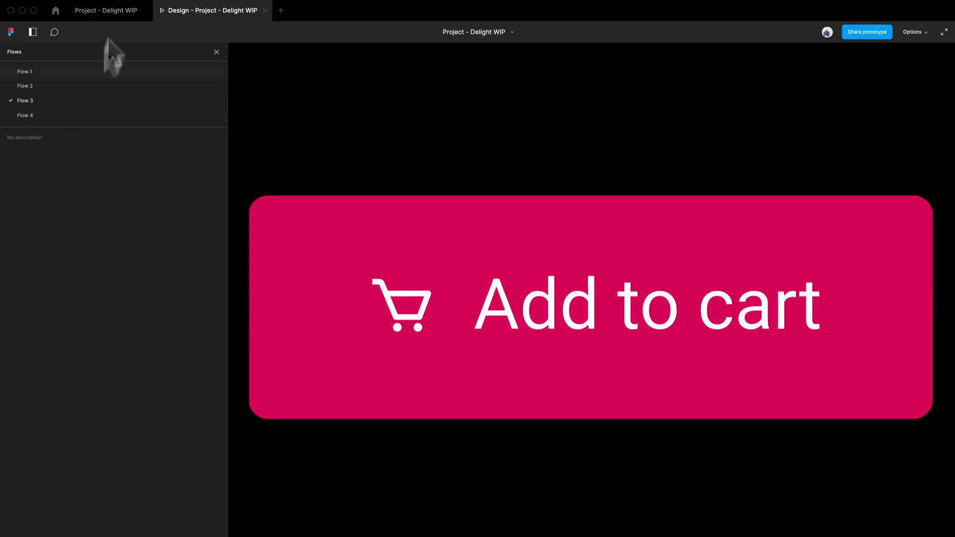
click(103, 12)
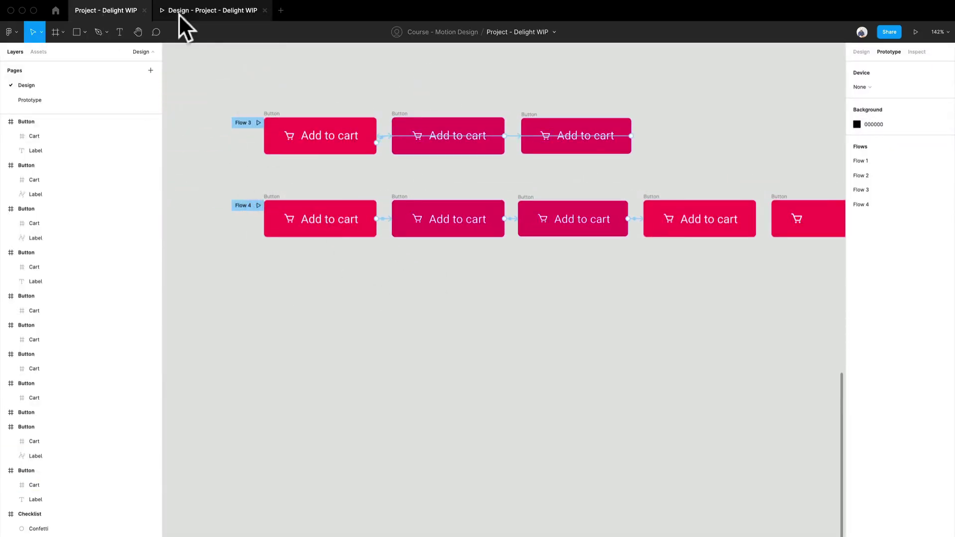
click(179, 11)
click(45, 116)
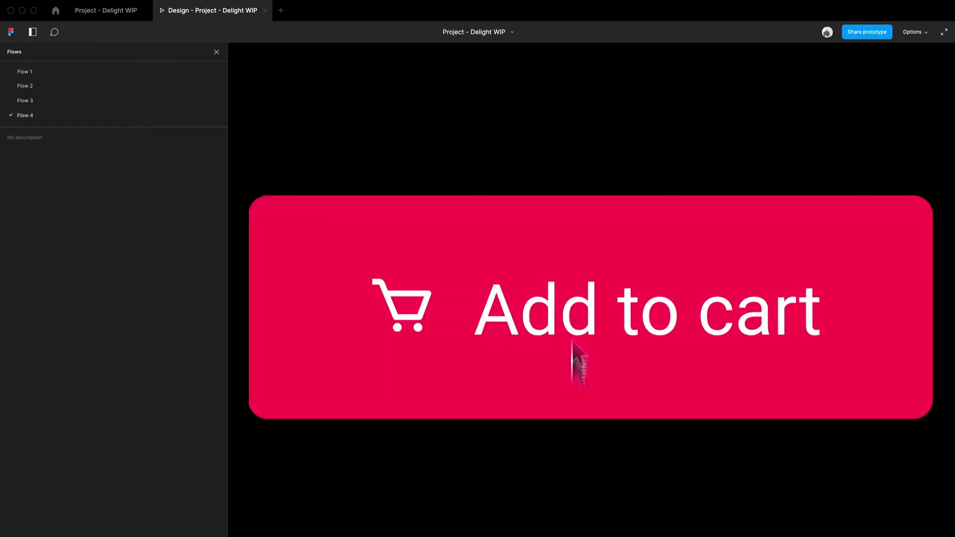
click(592, 279)
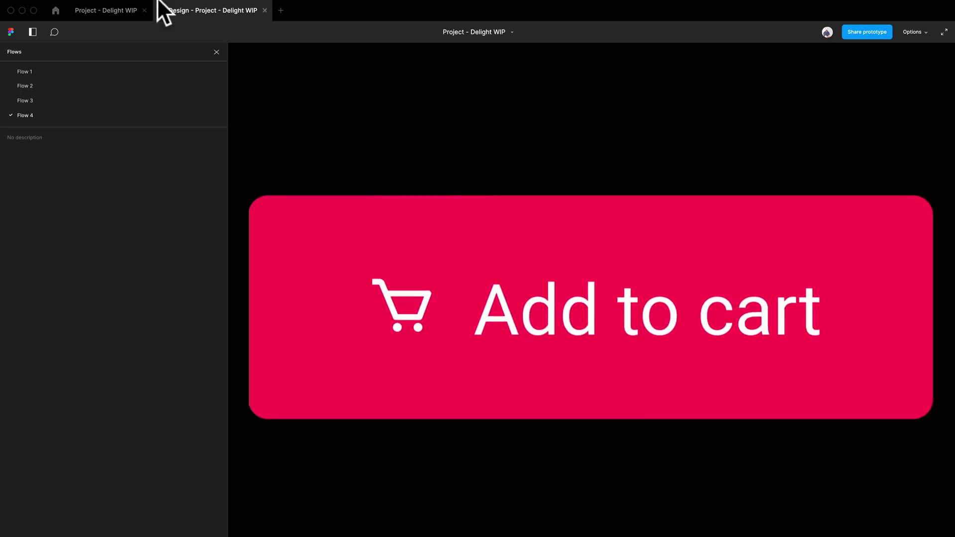
click(79, 18)
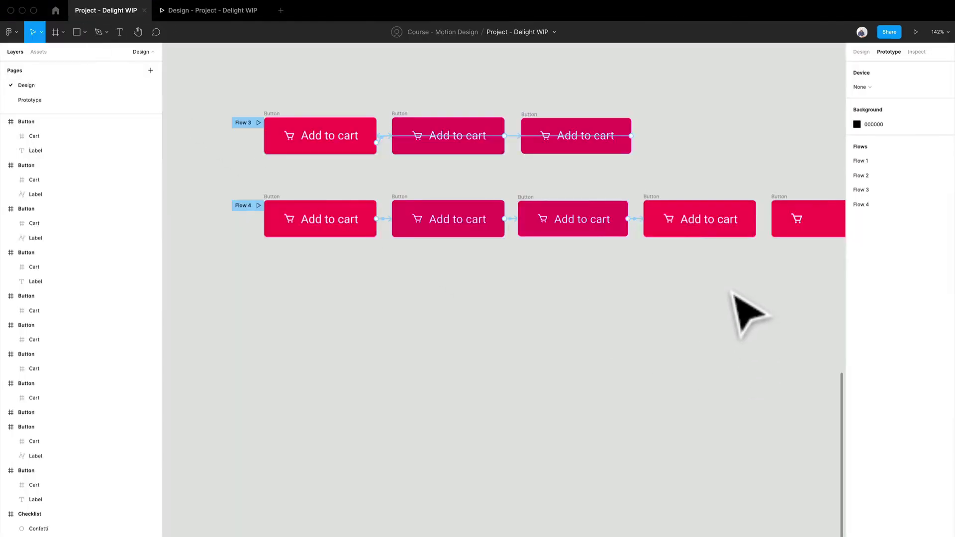
scroll(646, 313, right, 3)
Link the unconnected button to the cart-only variant with an After delay trigger.
scroll(552, 305, up, 5)
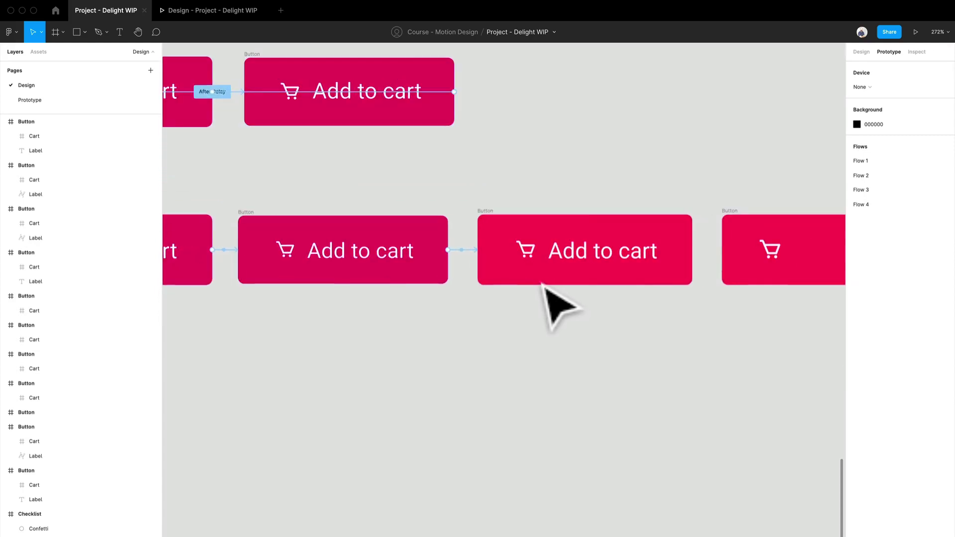
mouse_move(665, 356)
mouse_down()
mouse_move(587, 301)
mouse_move(551, 310)
mouse_up()
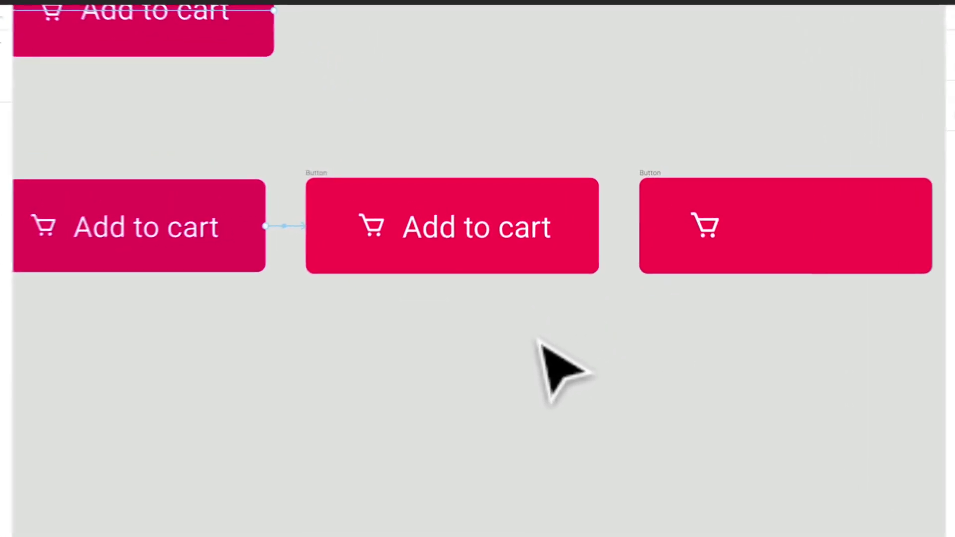
click(323, 185)
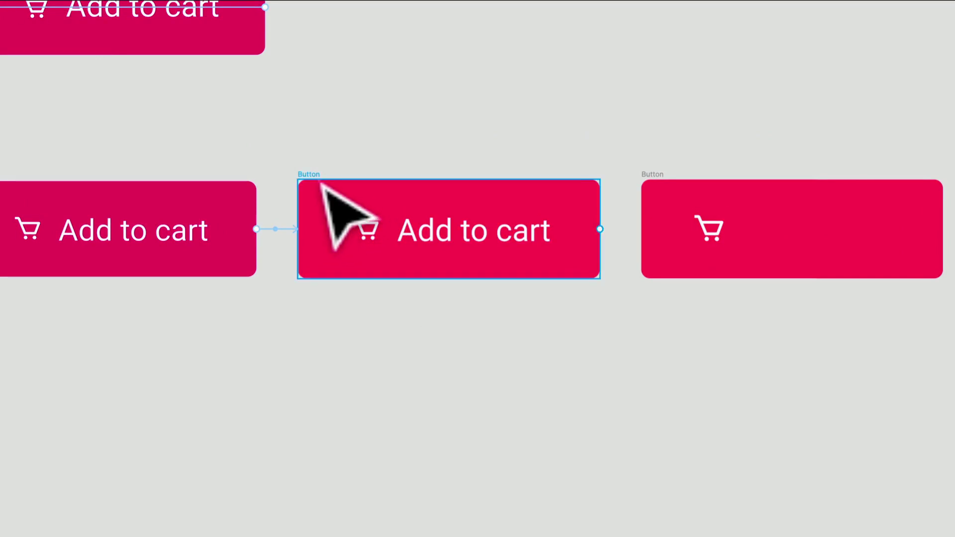
click(288, 236)
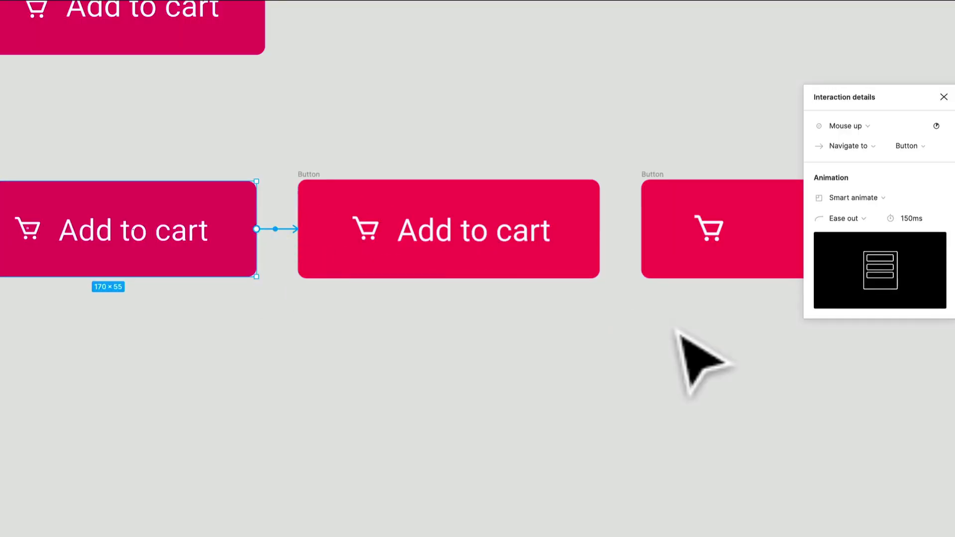
click(567, 326)
click(328, 188)
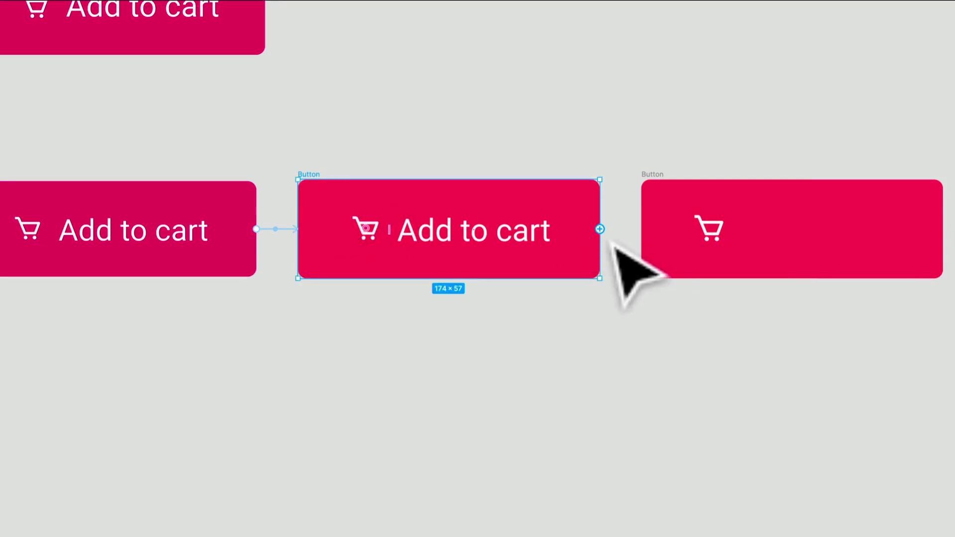
drag(600, 229, 712, 247)
click(601, 195)
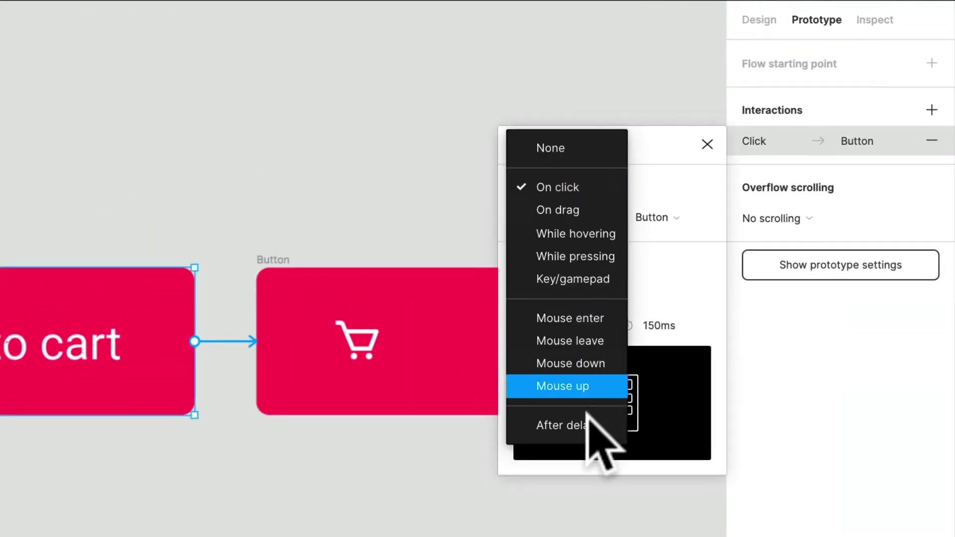
click(595, 424)
text(1)
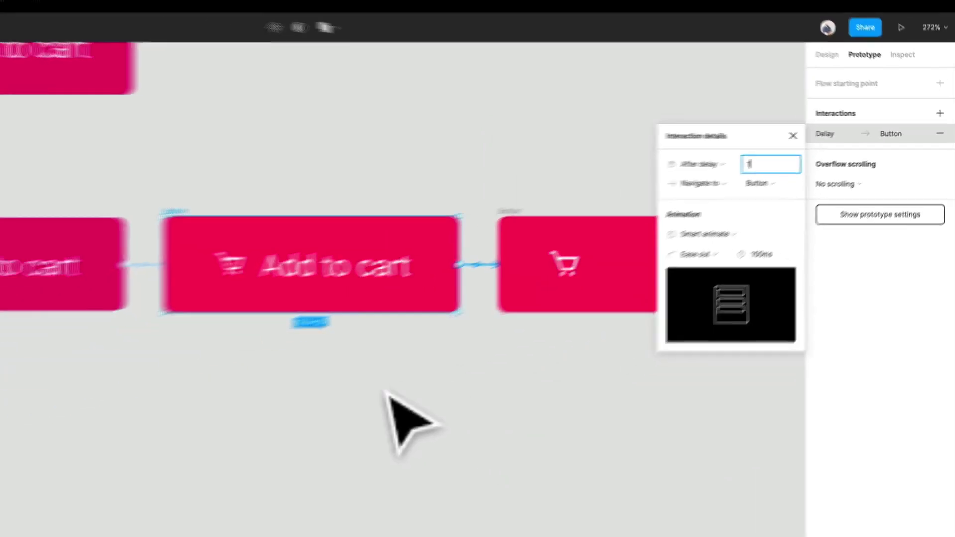
click(543, 433)
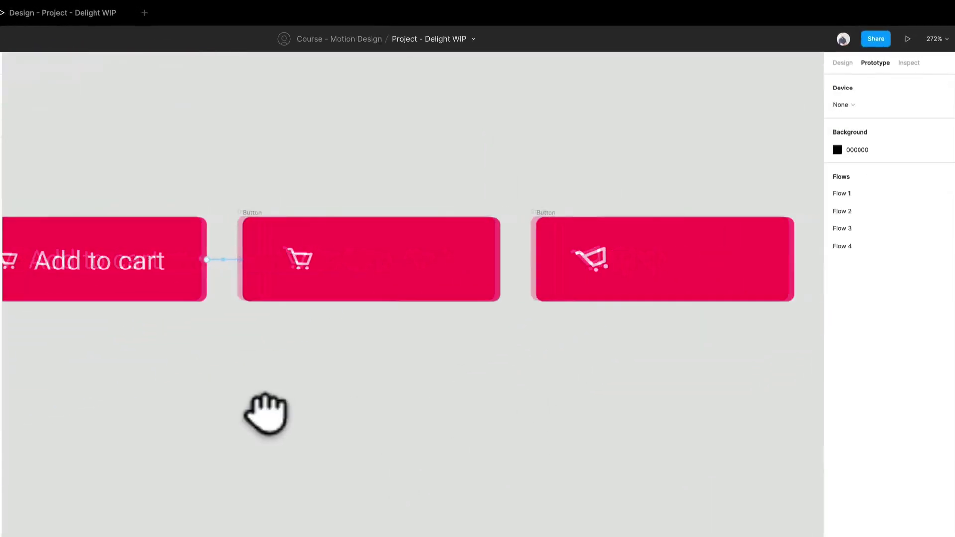
Link the cart-only button to the tilted-cart variant with an After delay trigger.
click(264, 259)
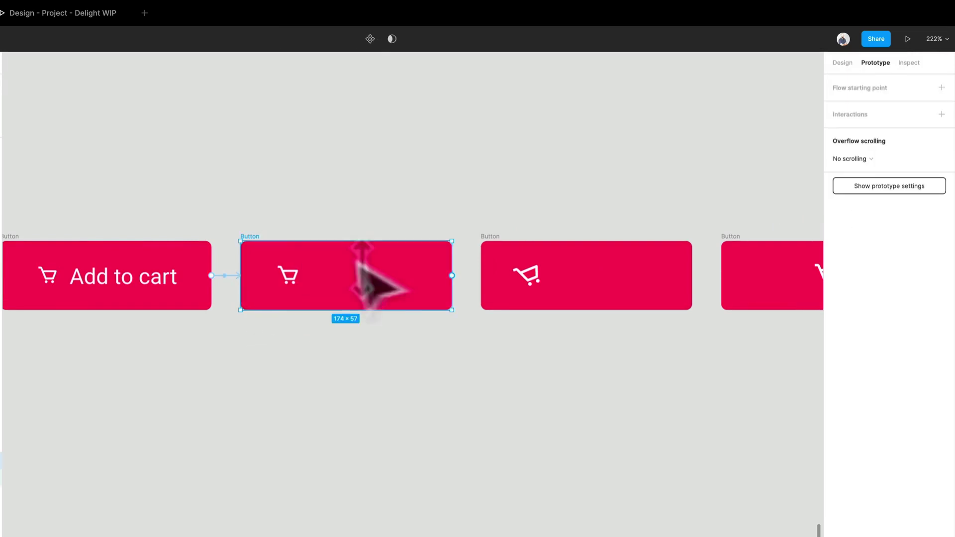
drag(451, 276, 503, 284)
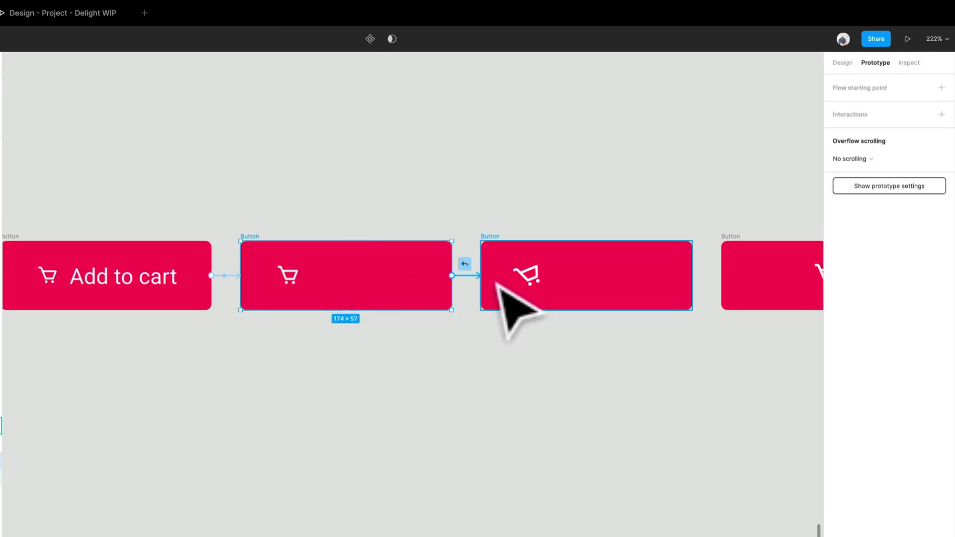
click(736, 160)
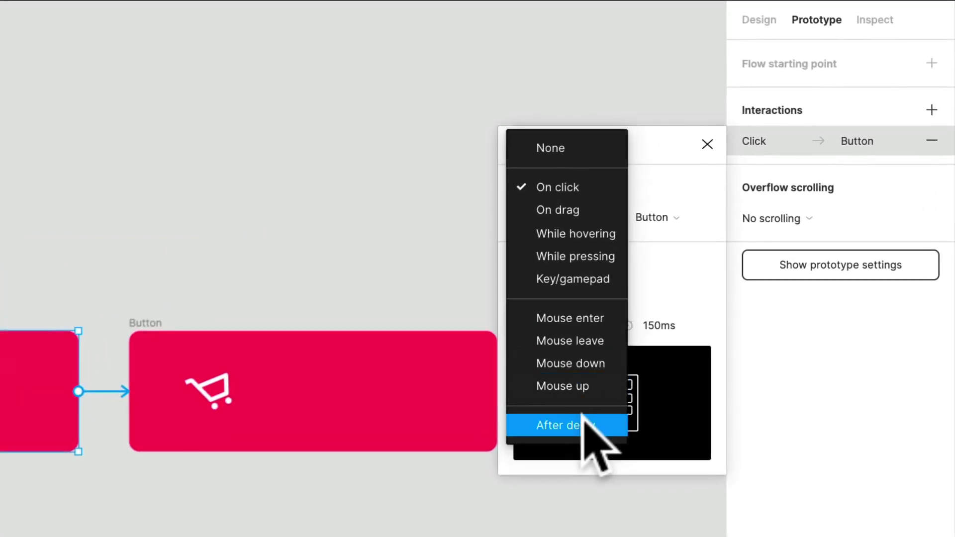
click(587, 424)
click(669, 184)
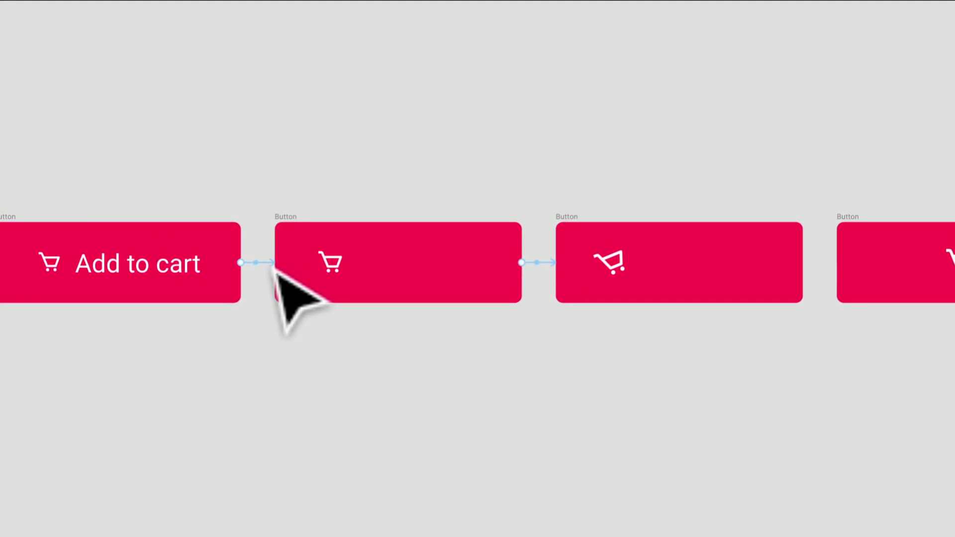
Set the transition into the tilted-cart button to 200ms.
click(274, 269)
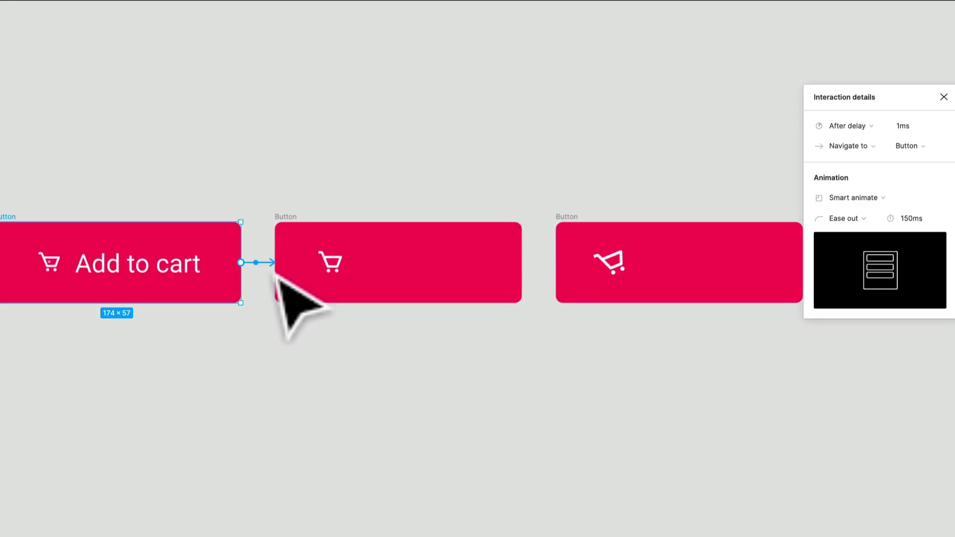
click(682, 405)
click(555, 269)
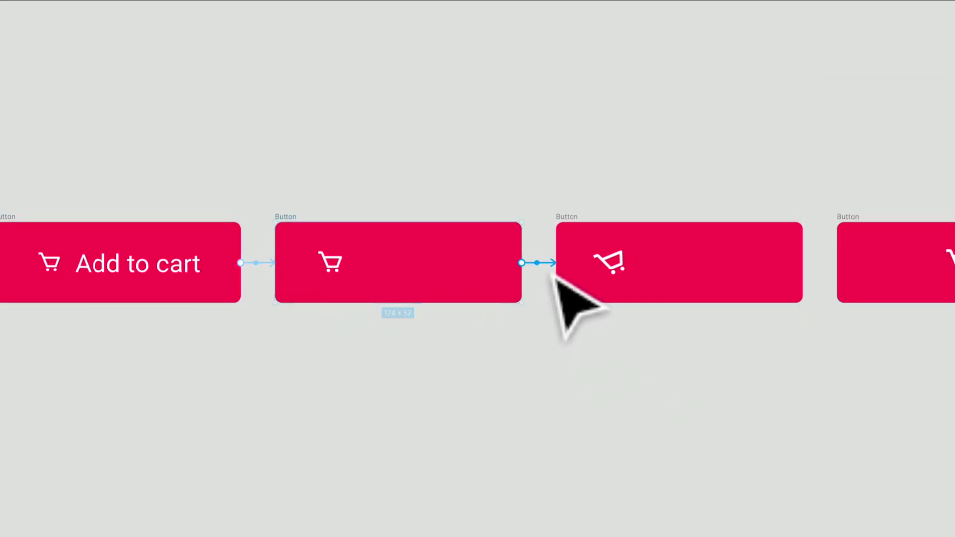
click(908, 221)
text(2)
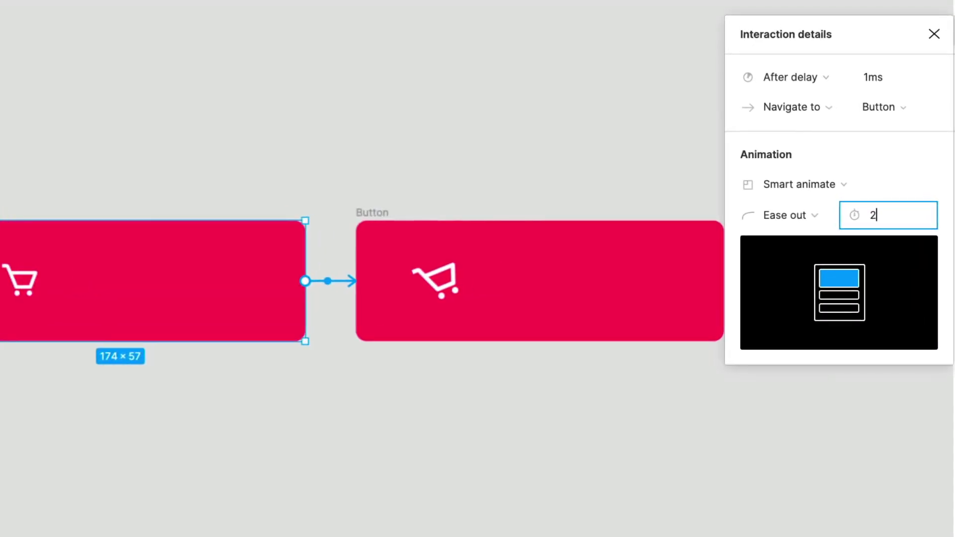
text(00)
key(Return)
Link the tilted-cart button to the upright-cart button, After delay 1ms, lasting 350ms.
click(523, 511)
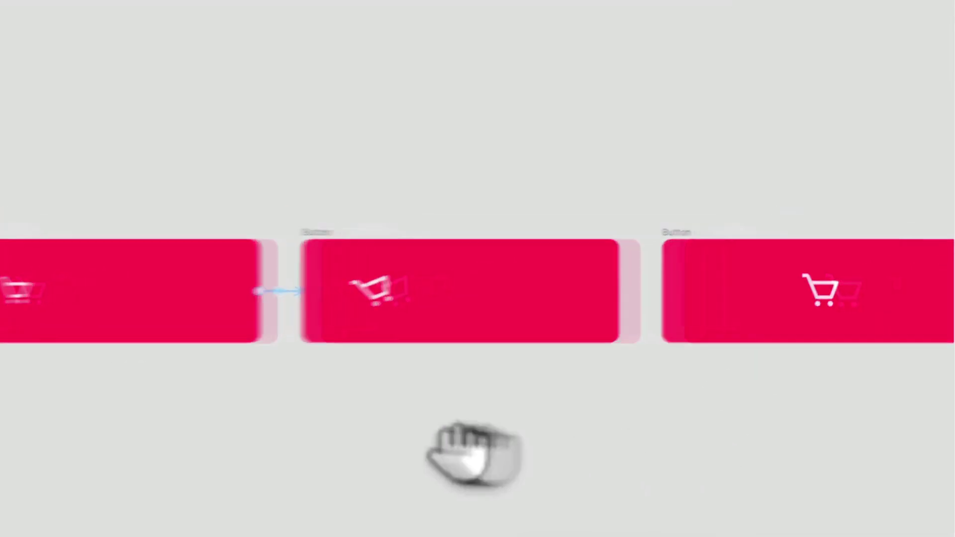
click(316, 234)
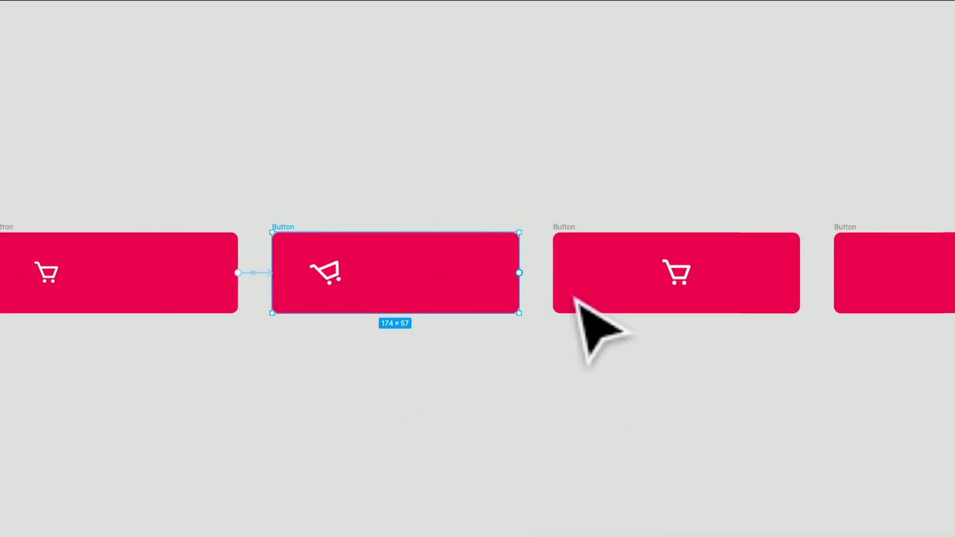
drag(519, 273, 597, 272)
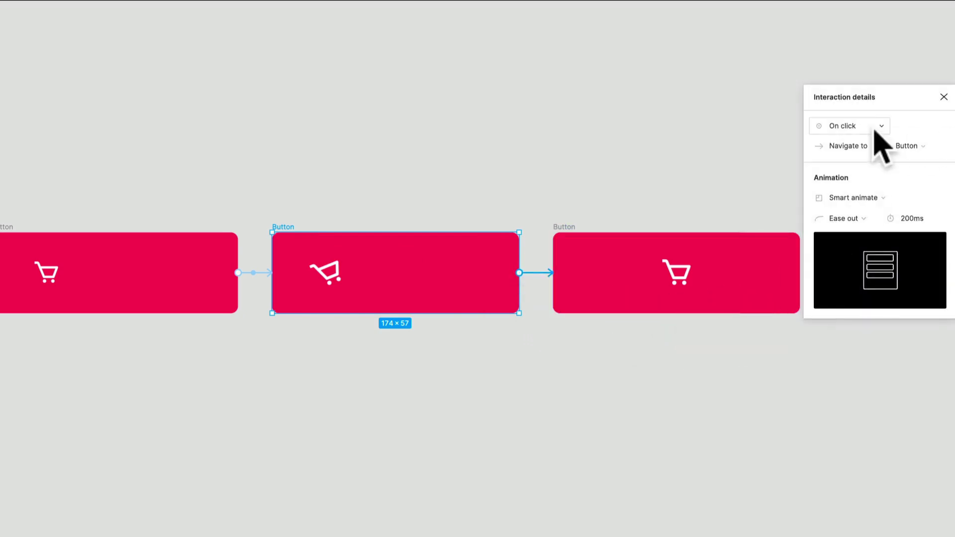
click(845, 126)
click(852, 289)
click(890, 94)
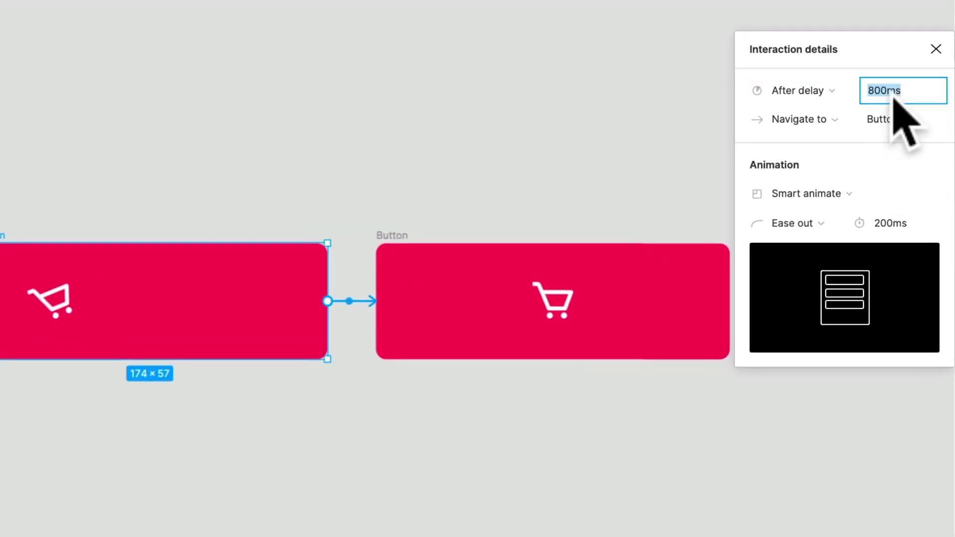
text(1)
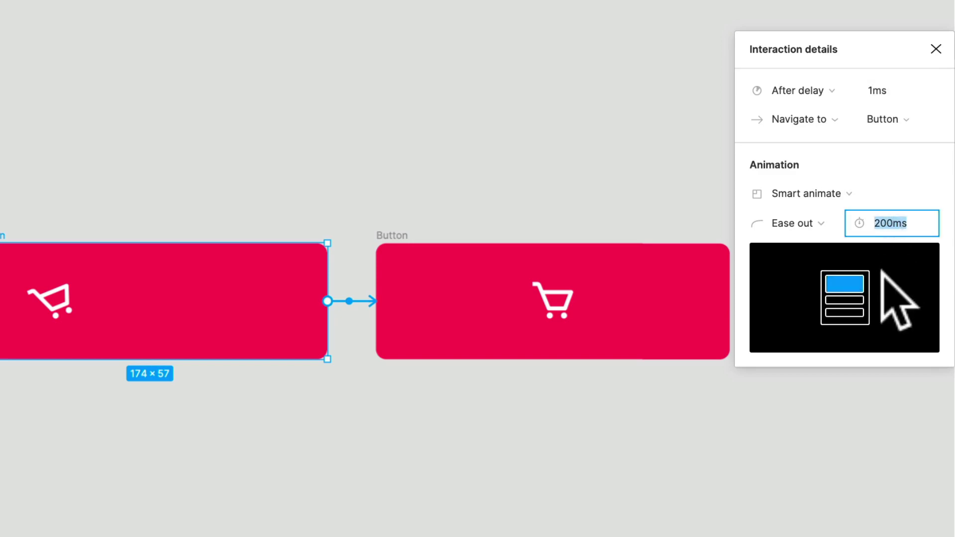
text(350)
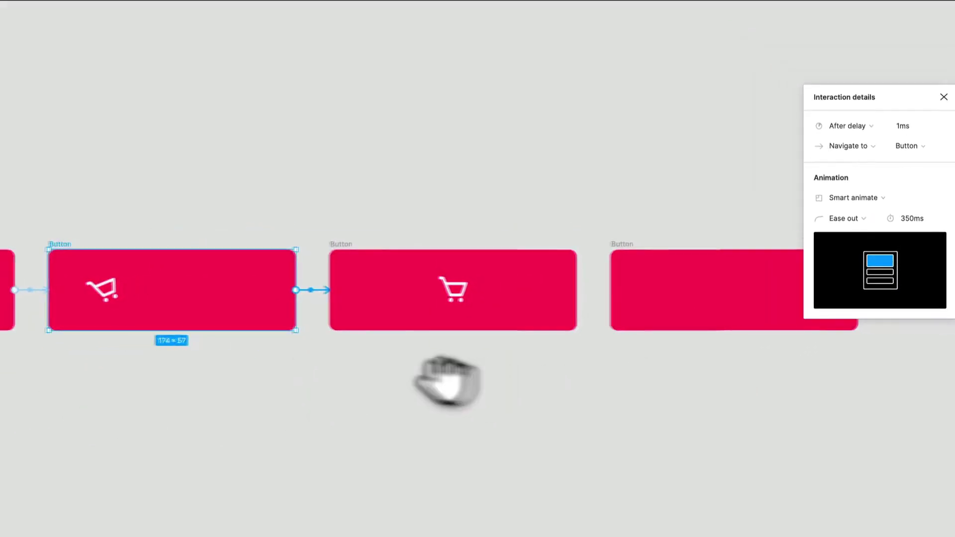
drag(447, 381, 363, 367)
click(548, 395)
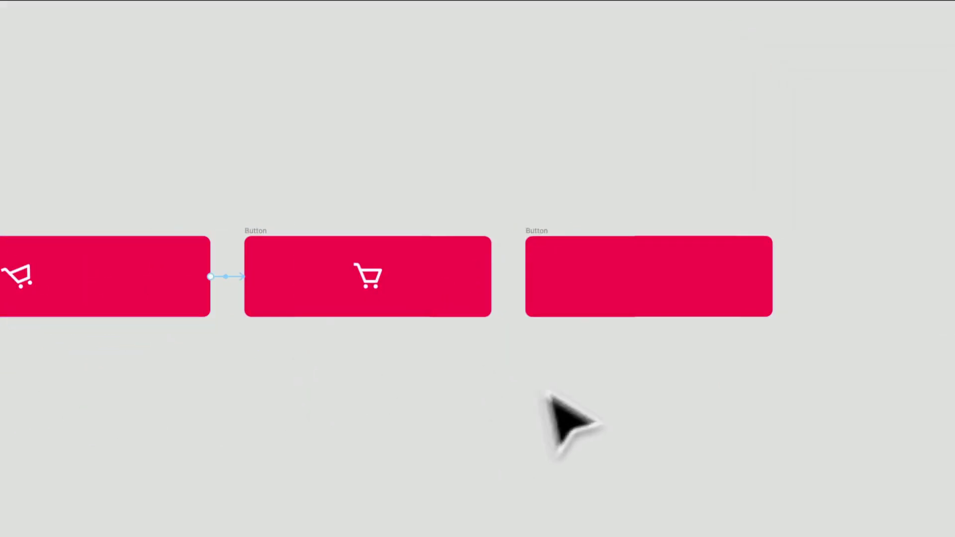
Link the upright-cart button to the empty button, 300ms duration, After delay 1ms.
click(269, 242)
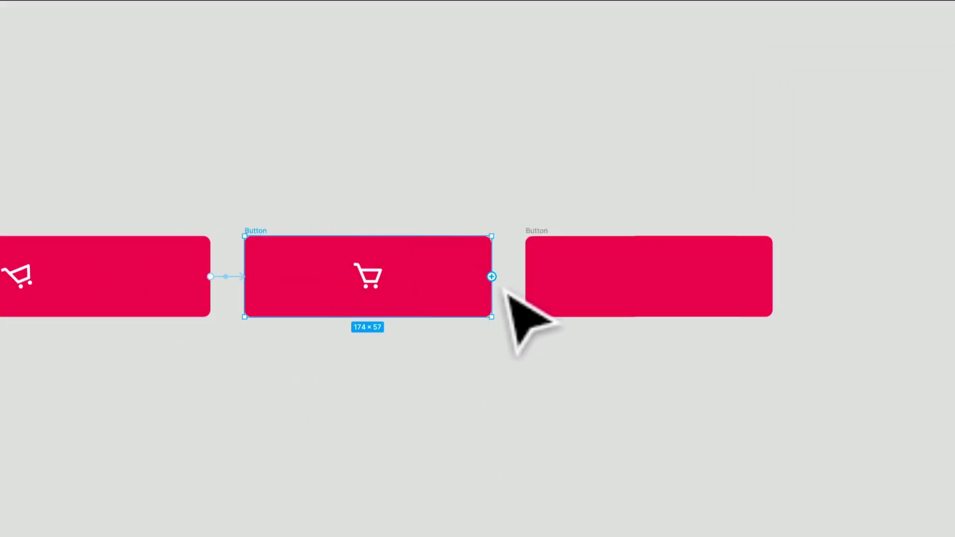
drag(492, 277, 678, 313)
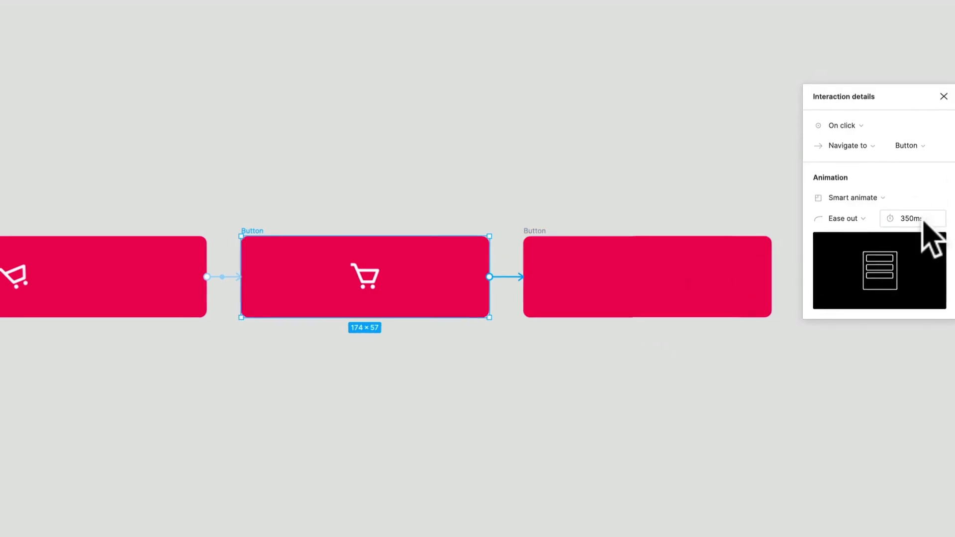
click(915, 219)
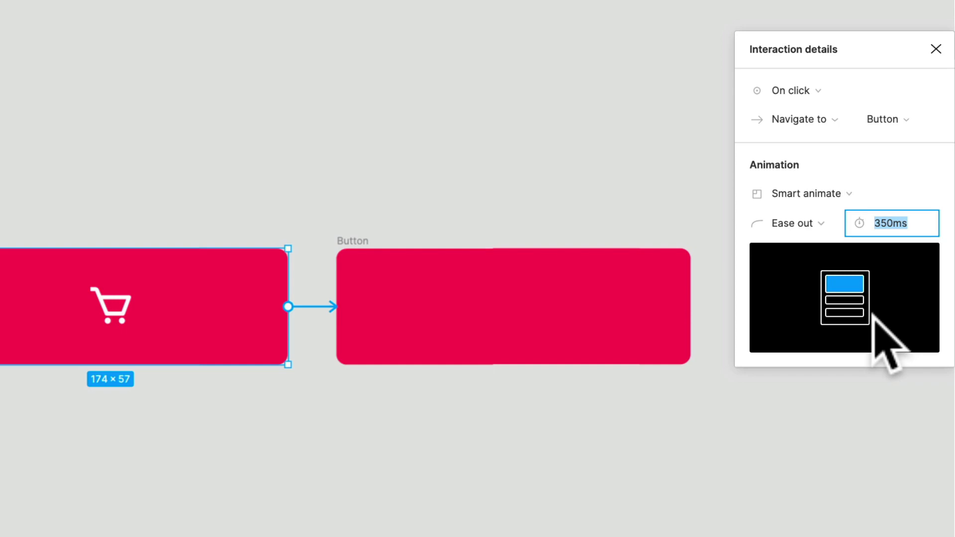
text(3)
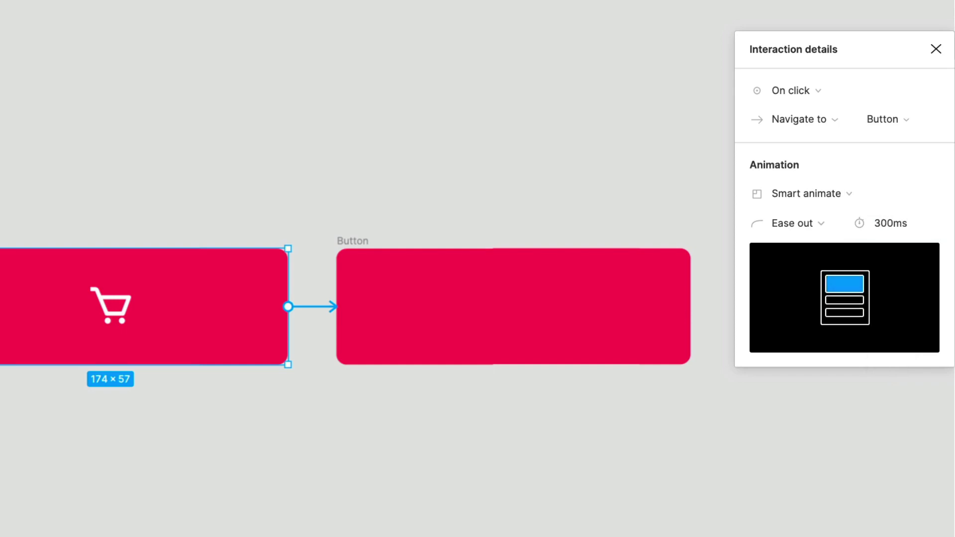
click(813, 95)
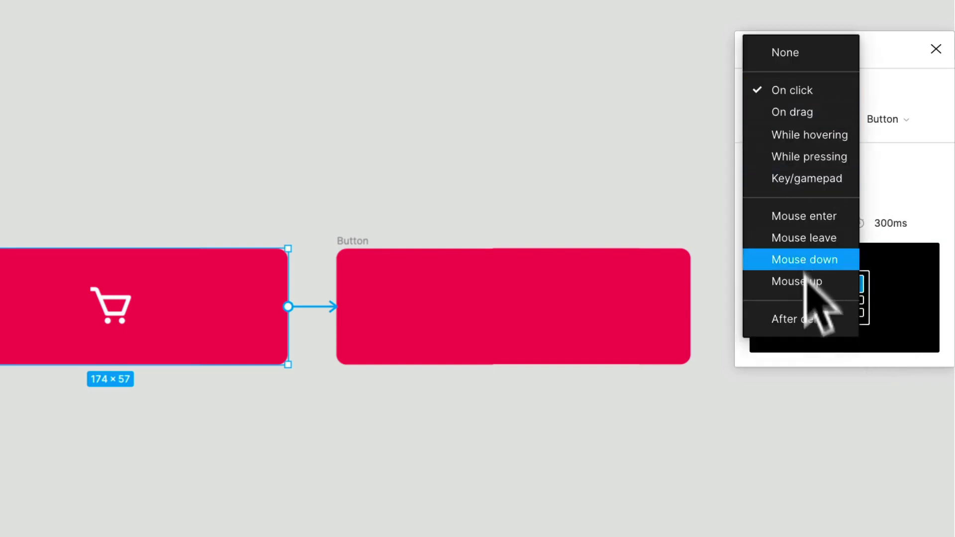
click(818, 321)
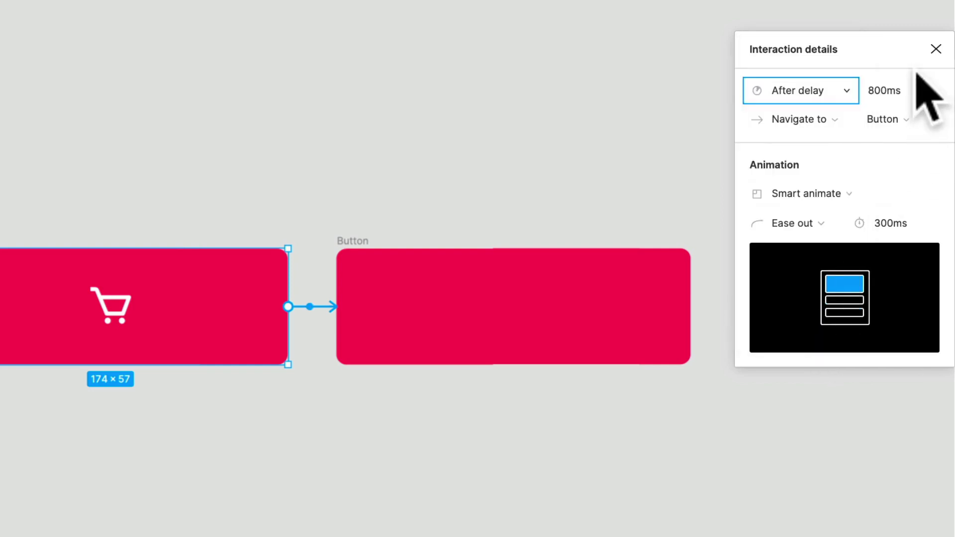
click(910, 90)
text(1)
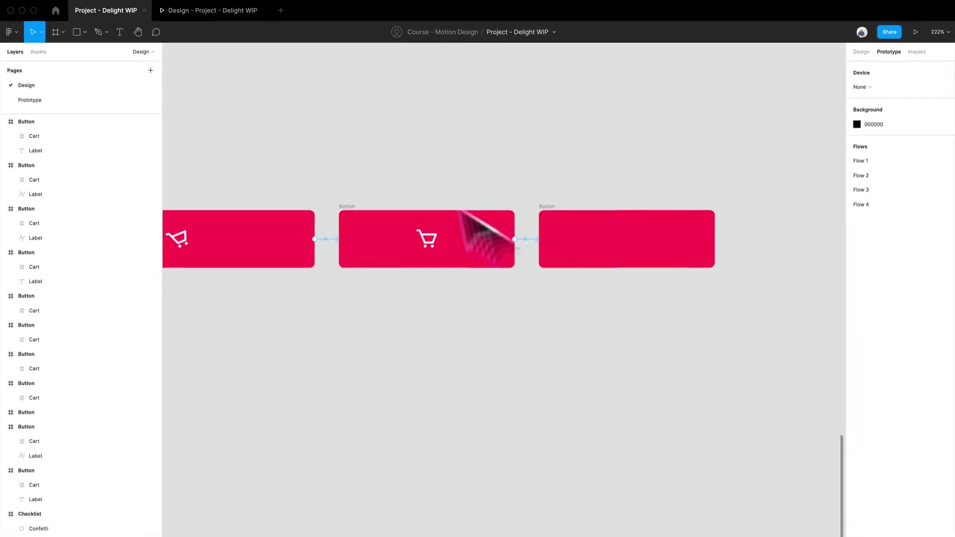
click(232, 12)
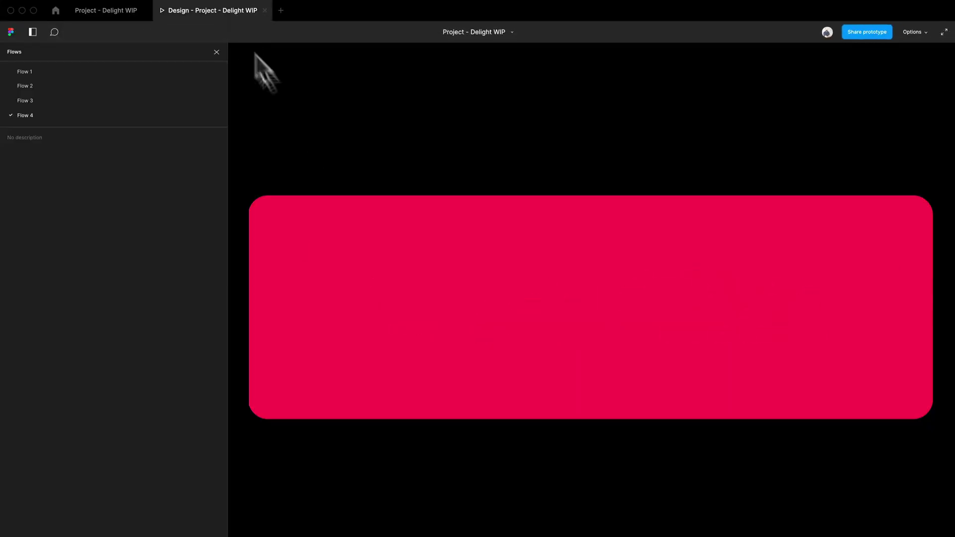
click(548, 395)
click(525, 313)
click(112, 11)
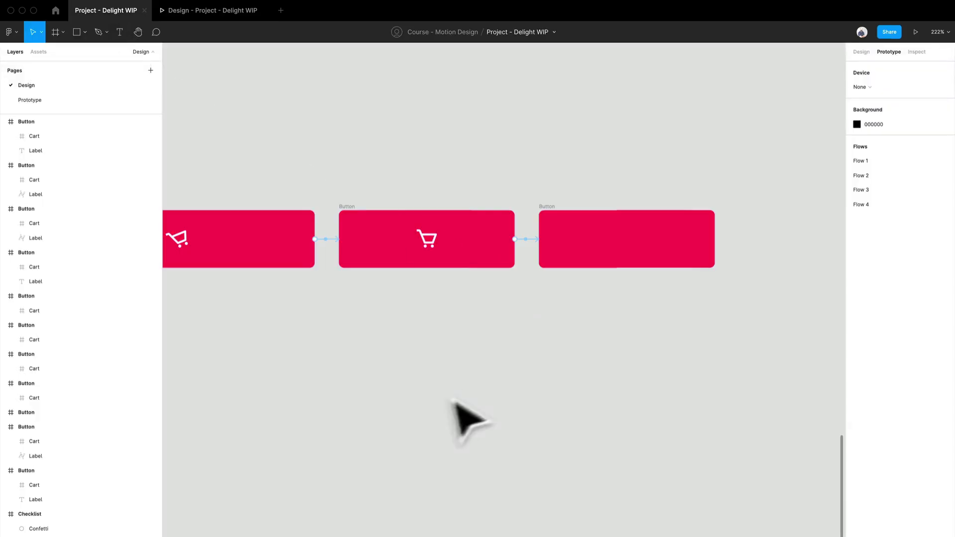
scroll(682, 385, right, 4)
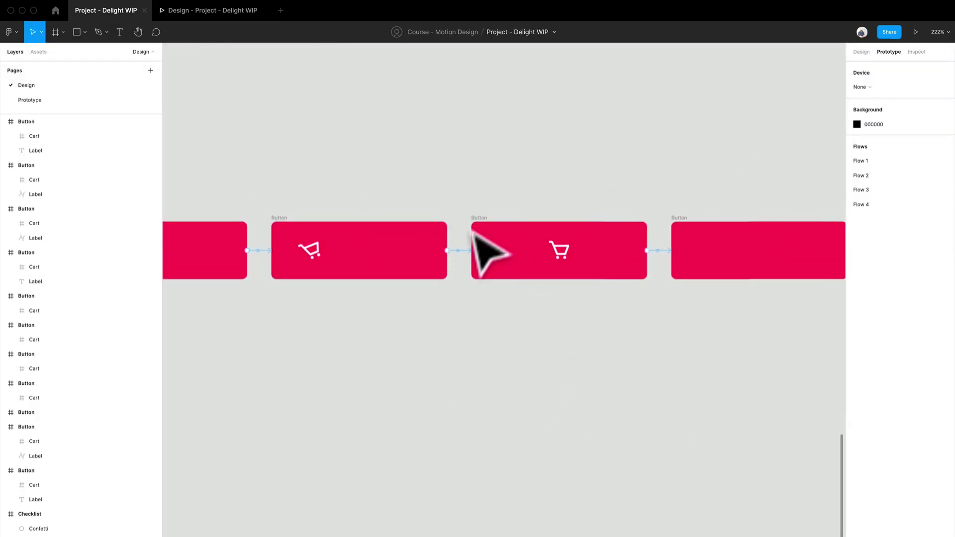
click(471, 257)
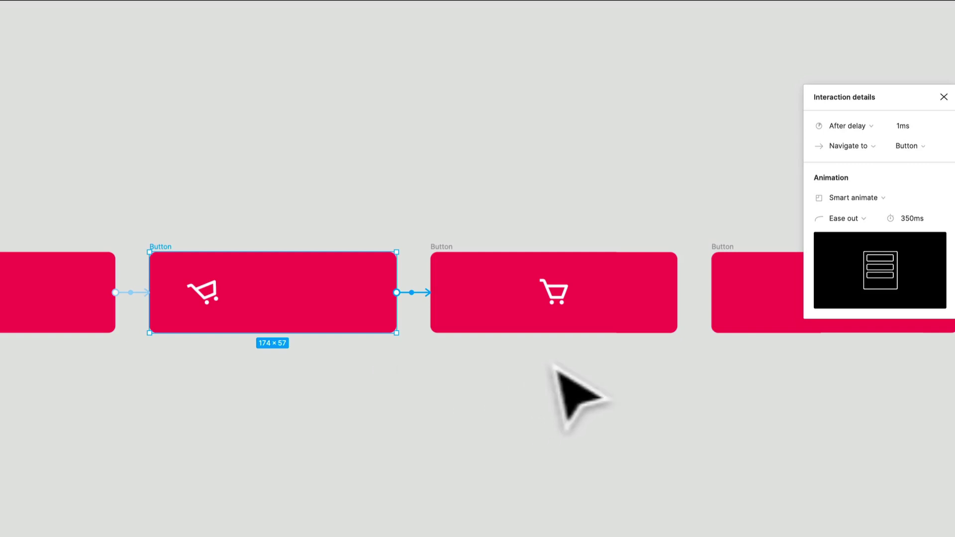
mouse_move(559, 379)
mouse_down()
mouse_move(617, 415)
mouse_move(402, 412)
mouse_up()
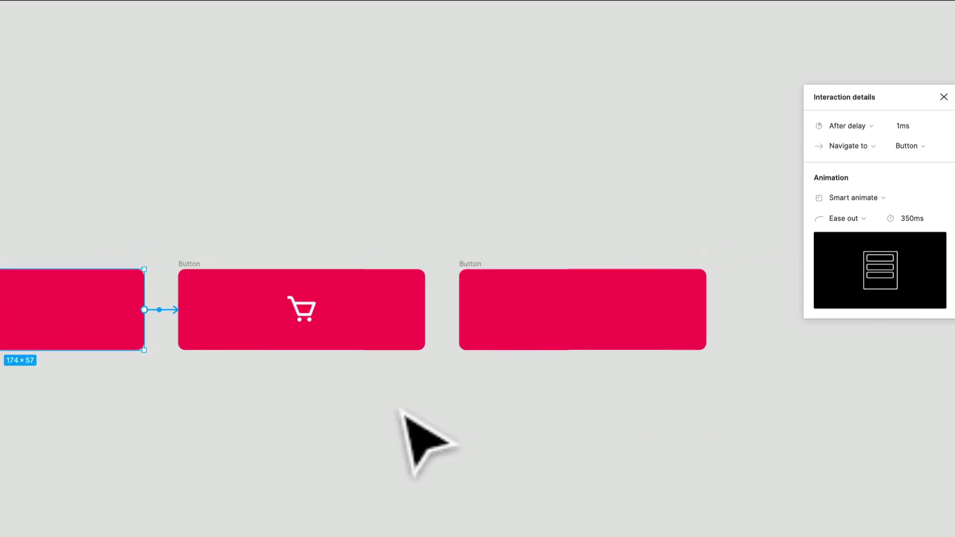
click(438, 454)
click(451, 313)
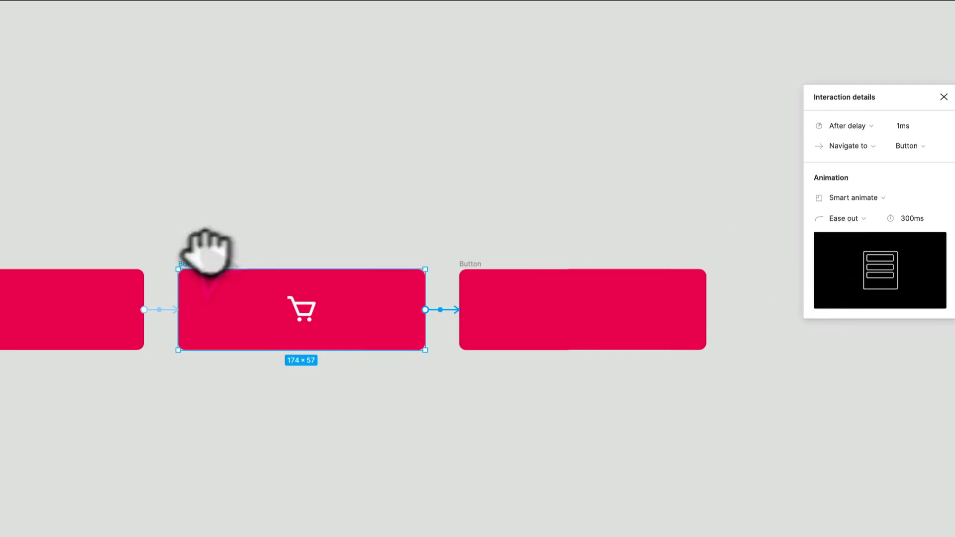
drag(189, 250, 484, 185)
click(484, 185)
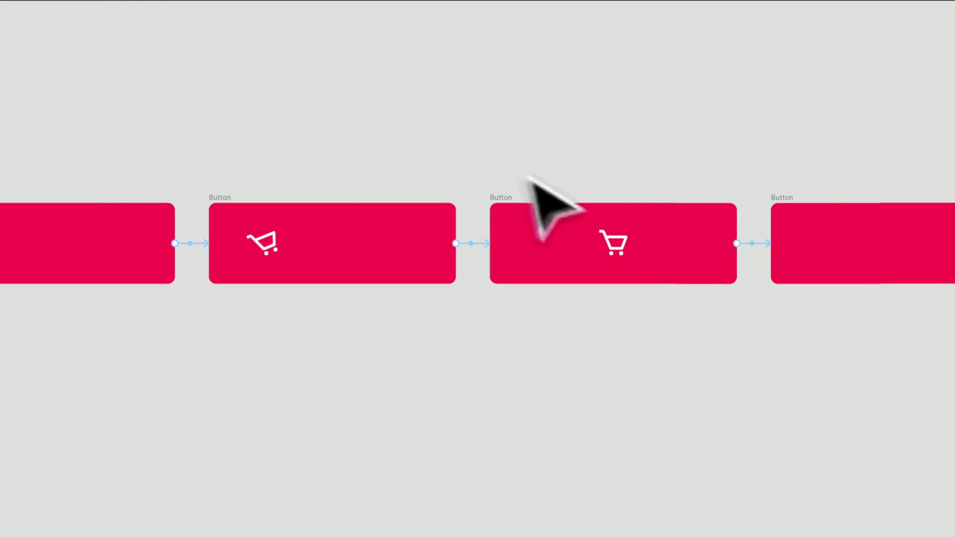
click(458, 213)
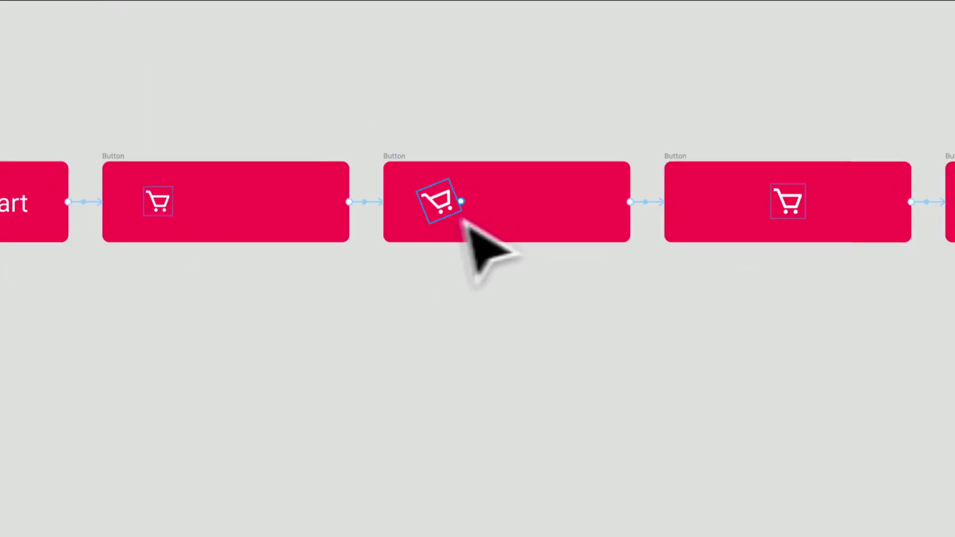
key(Escape)
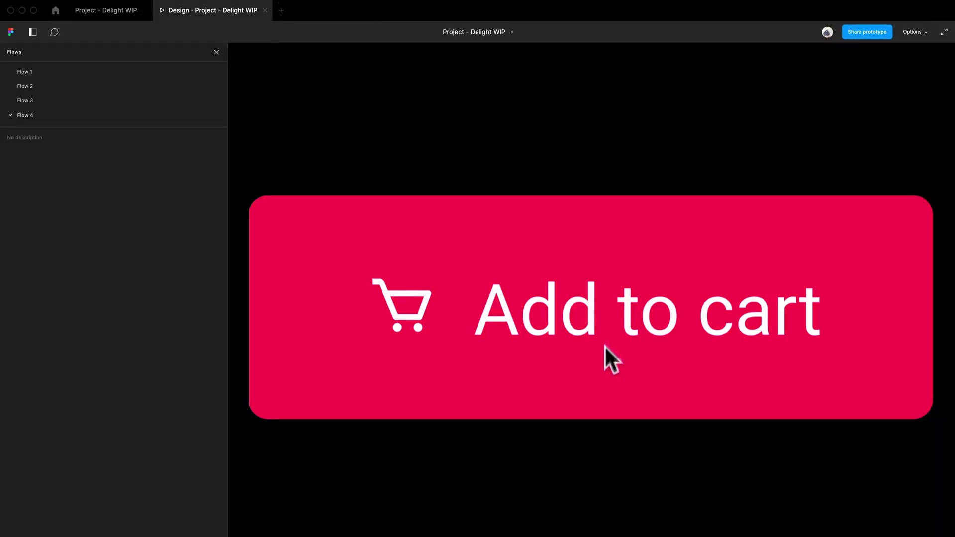
Replay the add-to-cart prototype, then open the tilted-cart button's transition details in the editor.
click(647, 312)
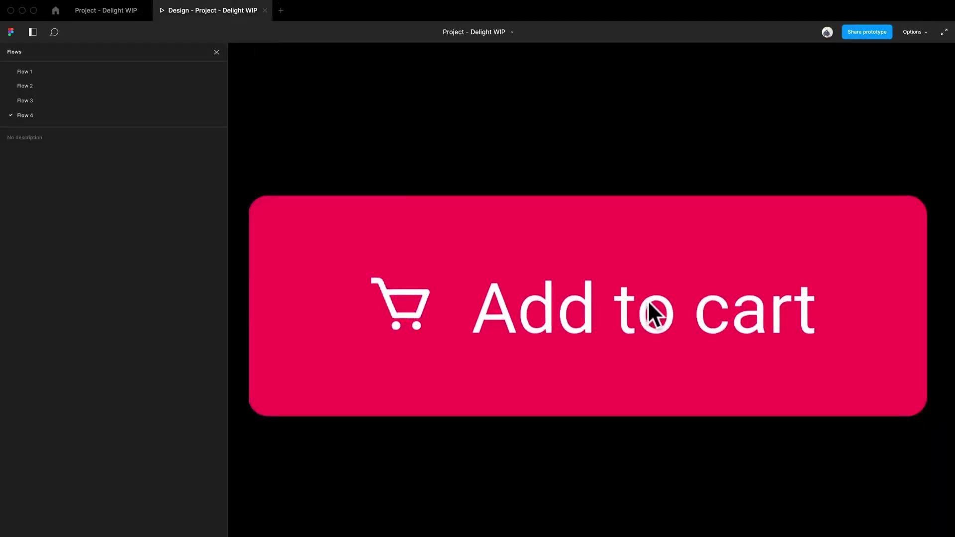
click(95, 16)
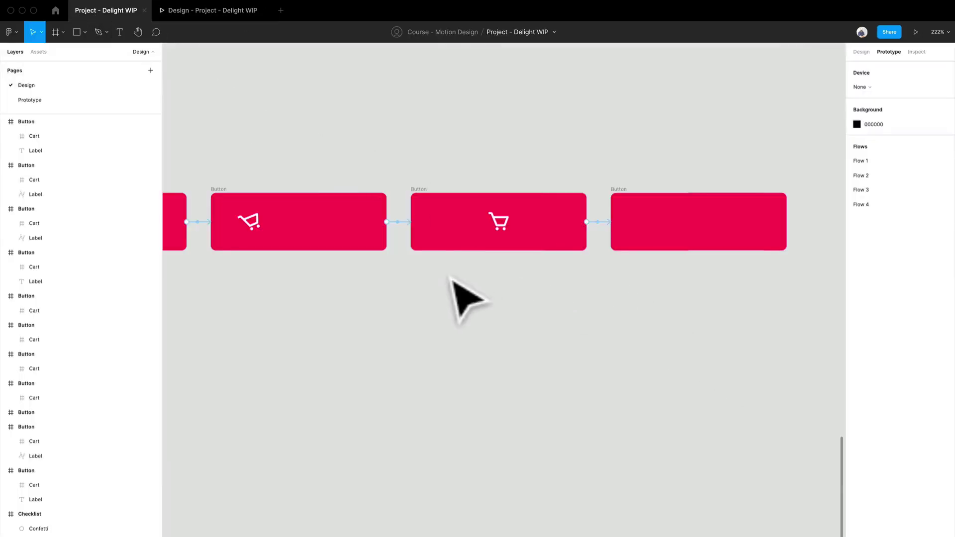
scroll(387, 269, left, 5)
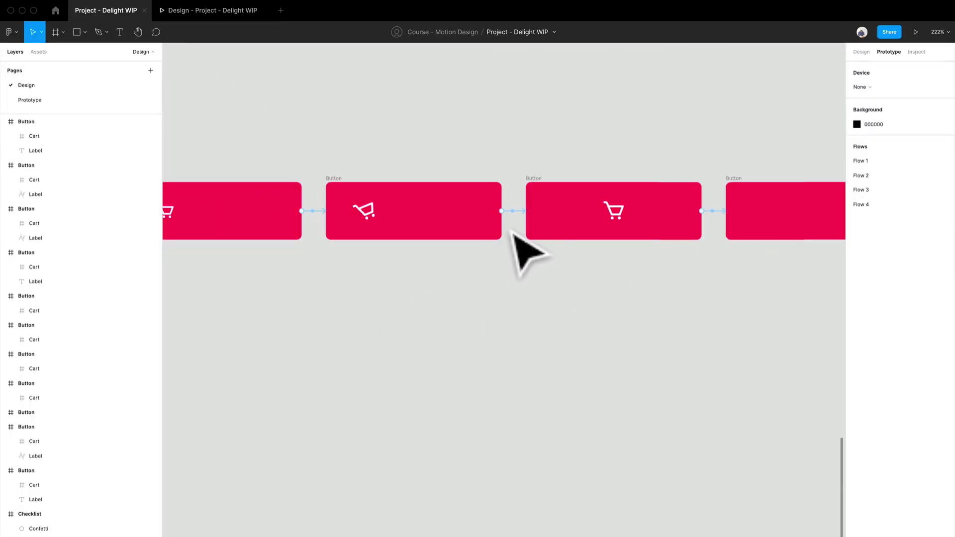
click(520, 223)
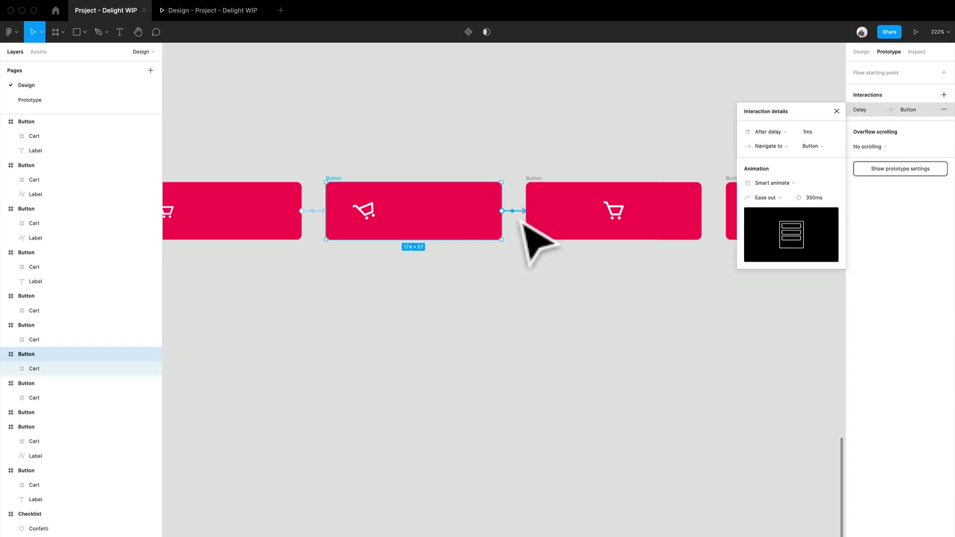
Try Ease in, Custom and Ease out easings on the tilted-cart transition.
click(784, 198)
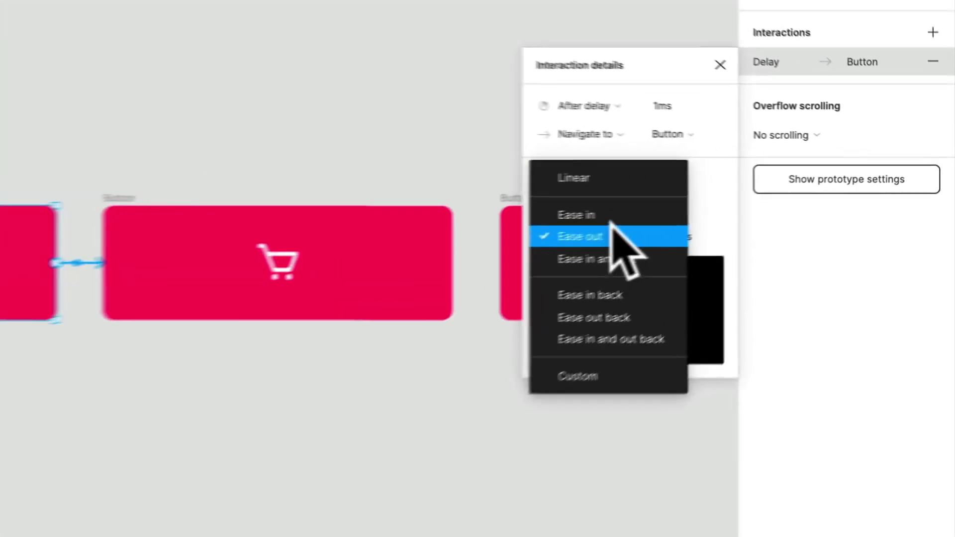
click(769, 185)
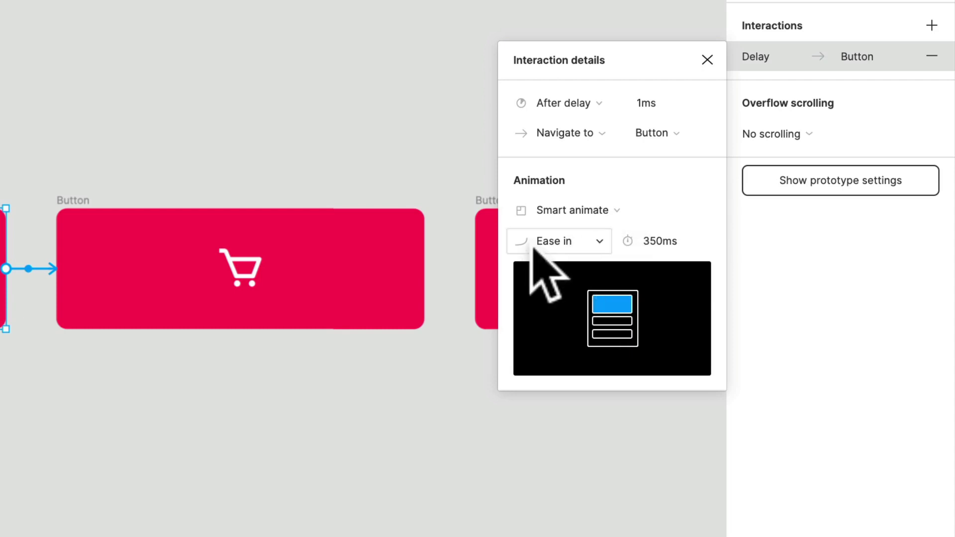
click(548, 243)
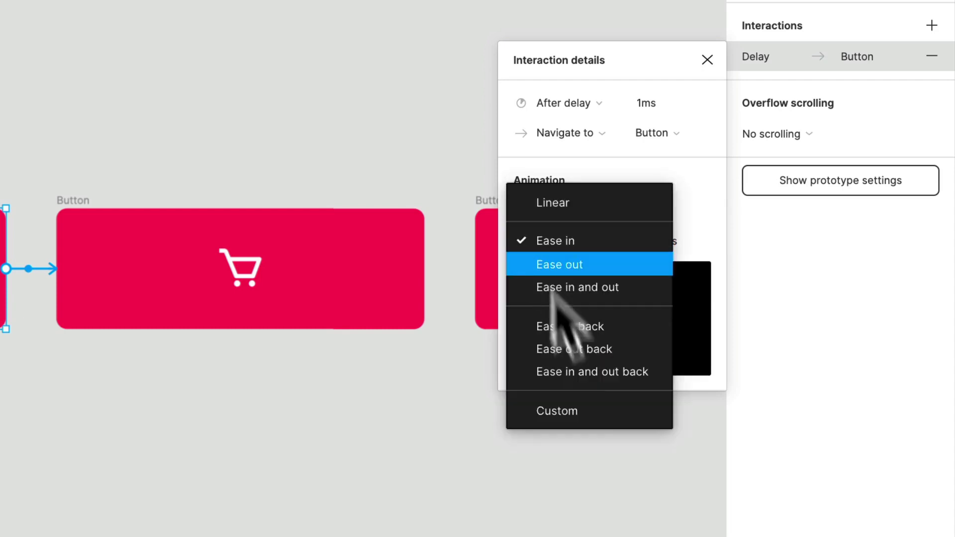
click(568, 413)
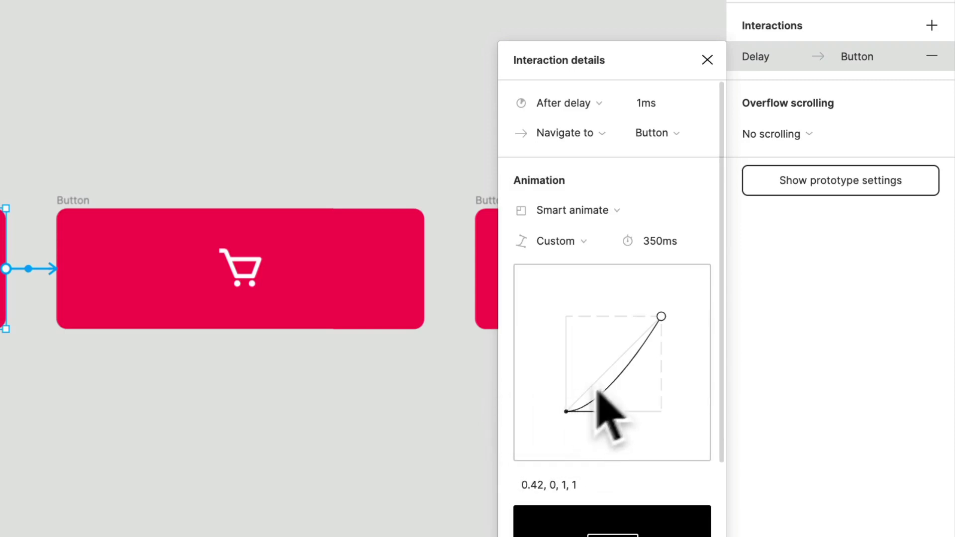
click(590, 234)
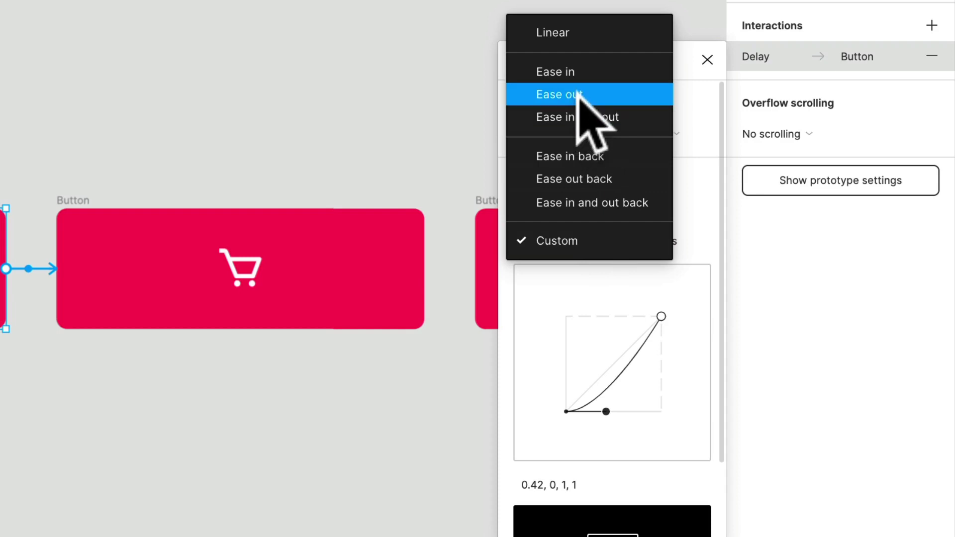
click(579, 95)
click(580, 239)
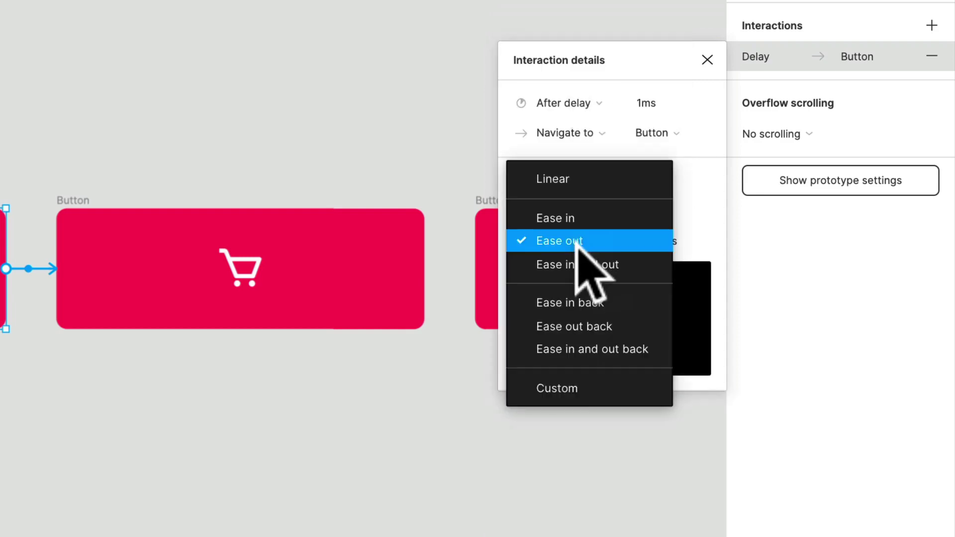
click(581, 384)
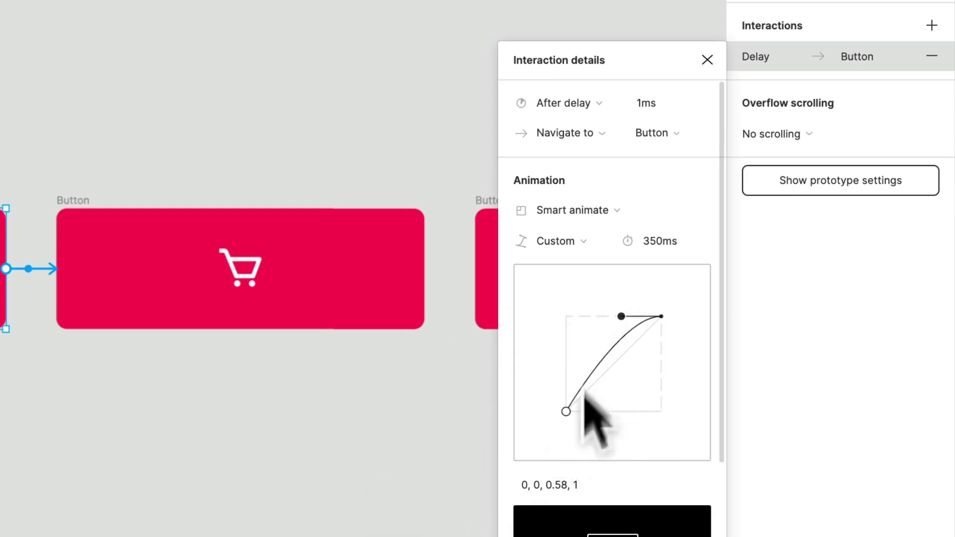
Try Ease in and out back, then settle the easing on Ease in.
click(592, 247)
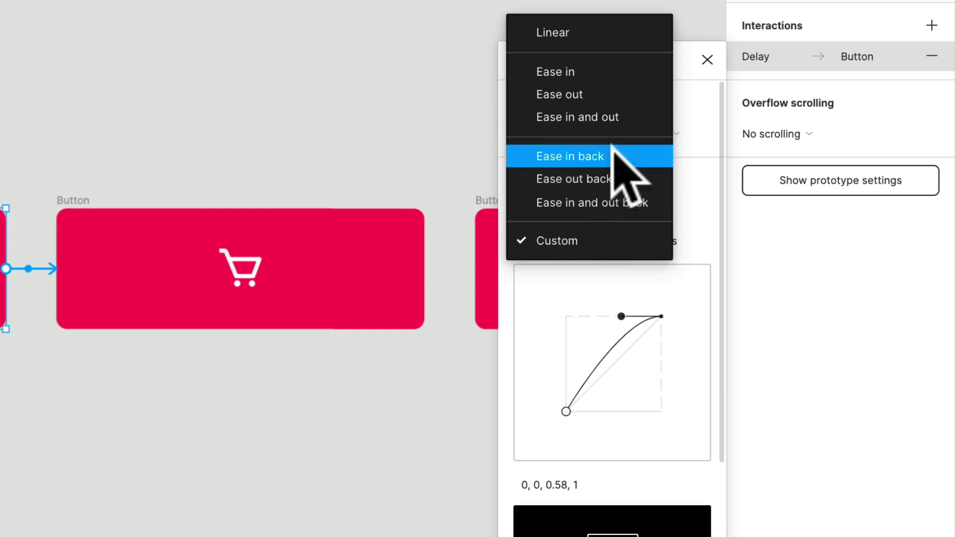
click(651, 201)
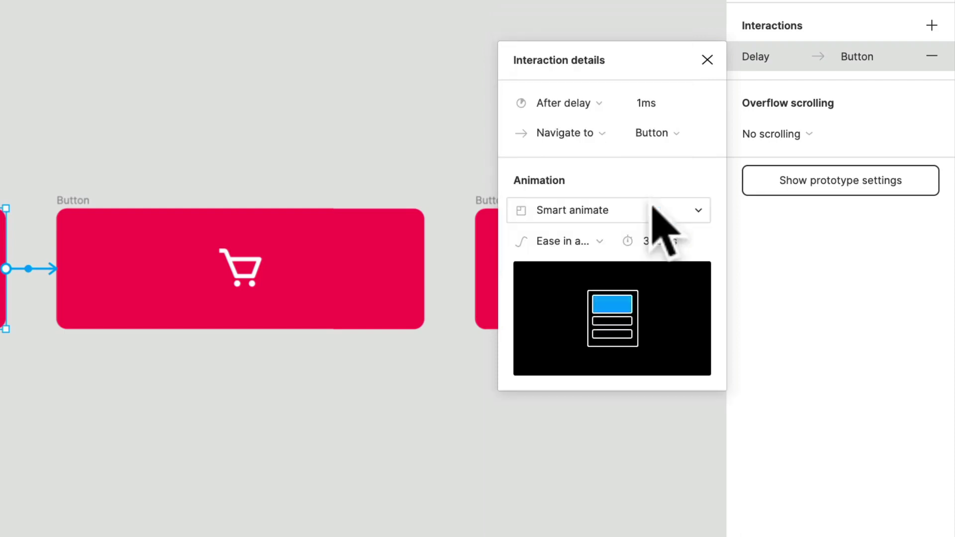
click(577, 239)
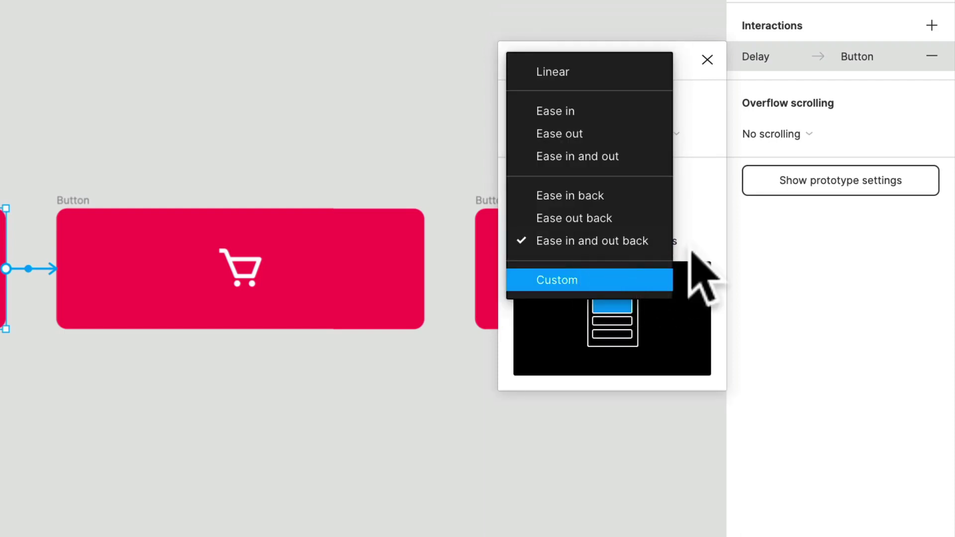
click(647, 279)
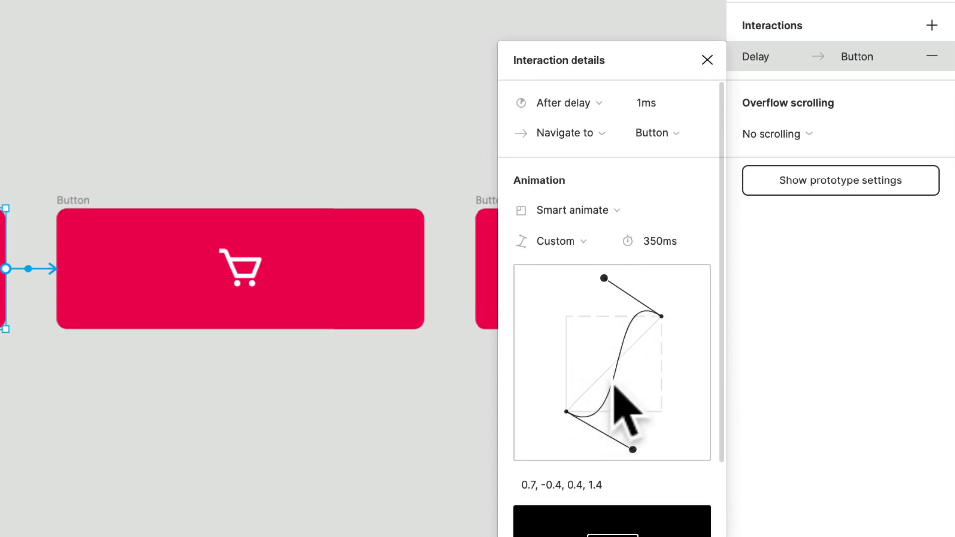
click(577, 242)
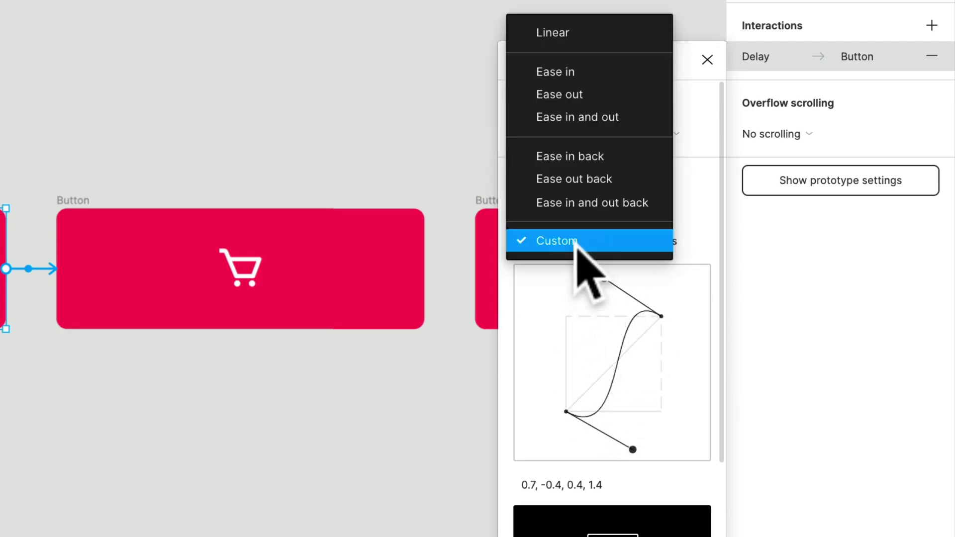
click(577, 74)
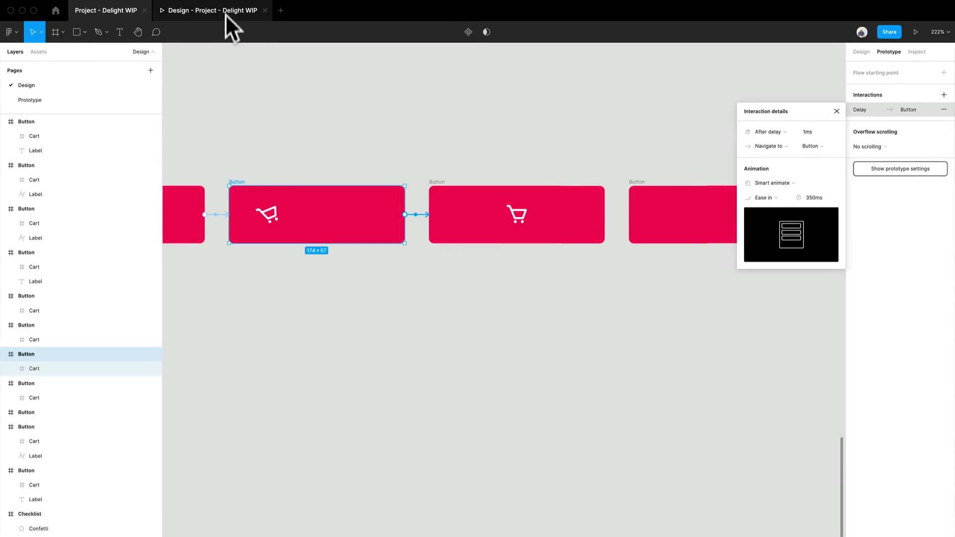
Play the cart animation in the prototype presentation, then return to the design file.
click(225, 11)
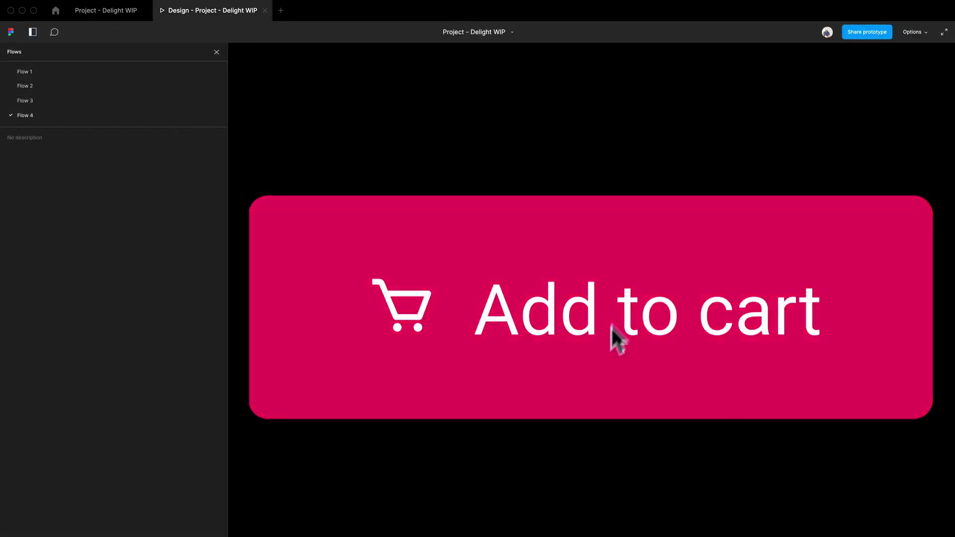
click(611, 328)
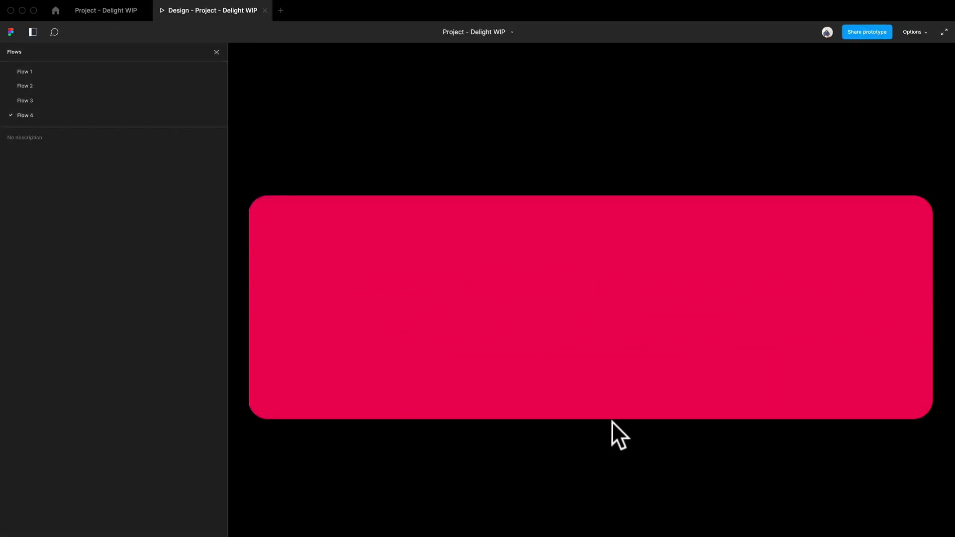
click(102, 15)
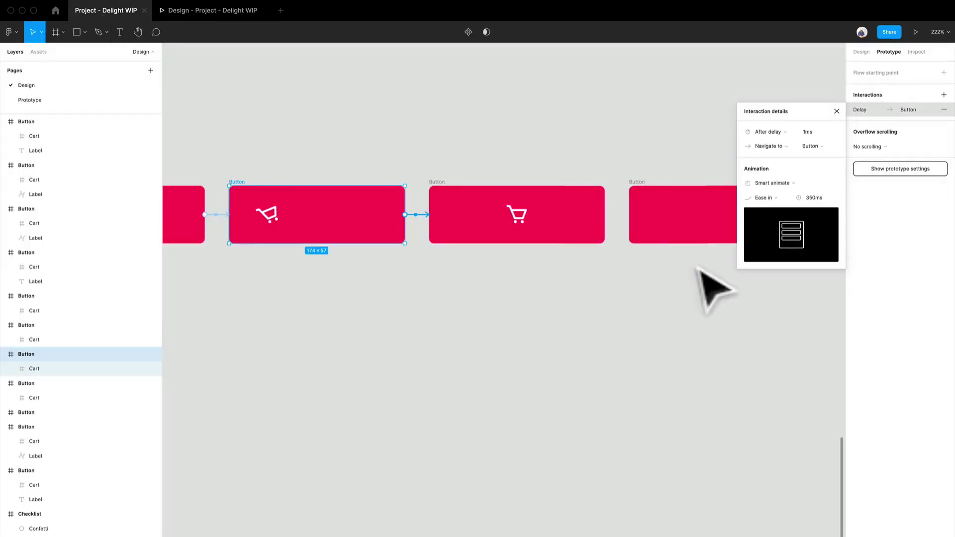
scroll(646, 323, right, 3)
Set the cart-only button's transition into the tilted-cart variant to Ease out, 350ms.
click(498, 362)
drag(472, 346, 582, 373)
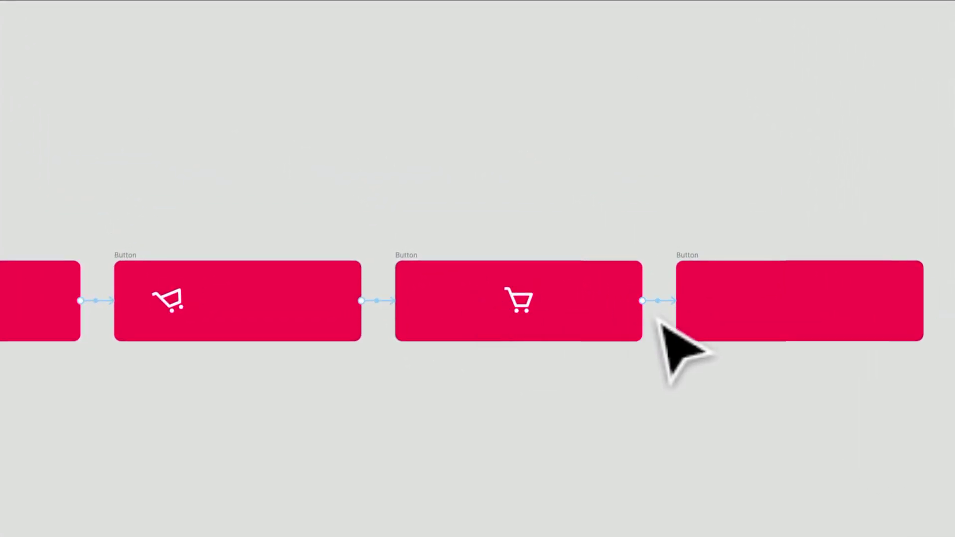
click(515, 311)
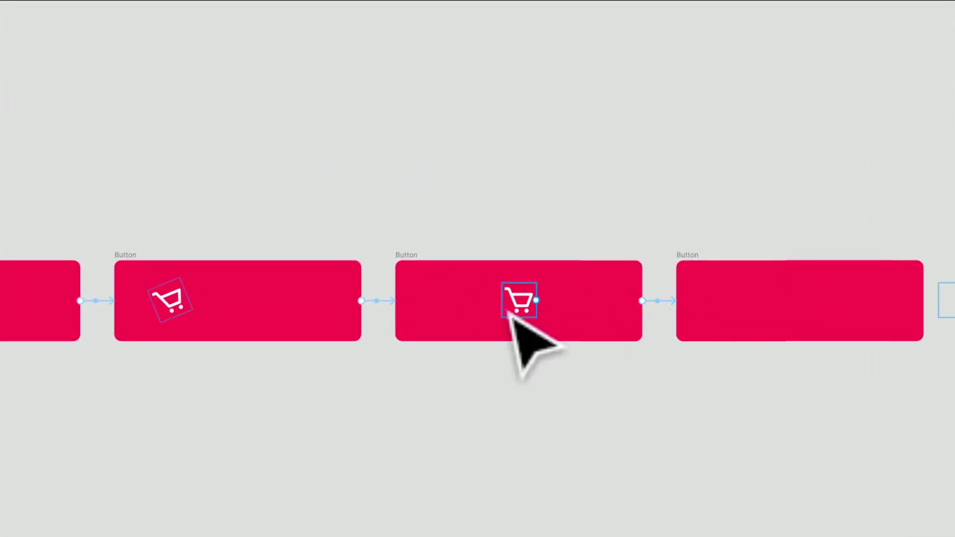
click(542, 351)
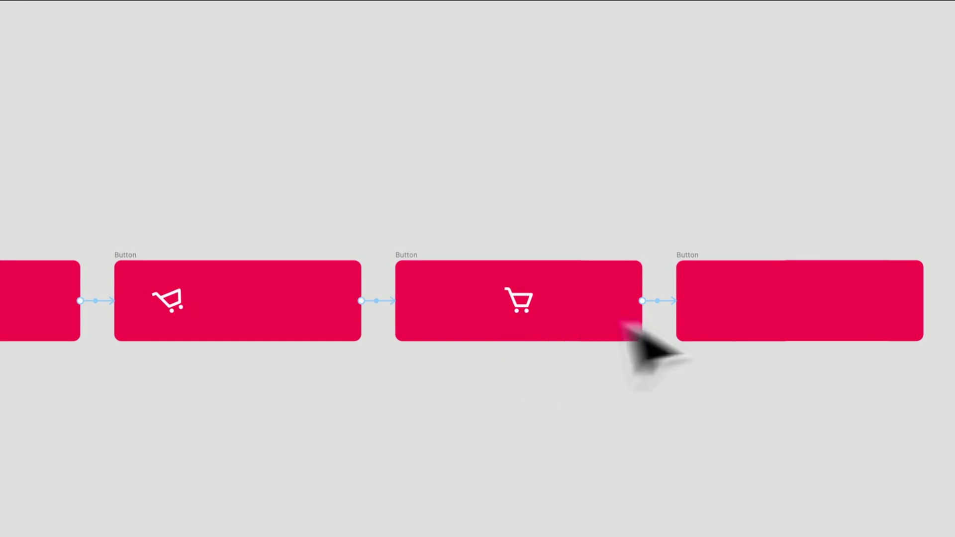
click(676, 306)
click(878, 327)
text(35)
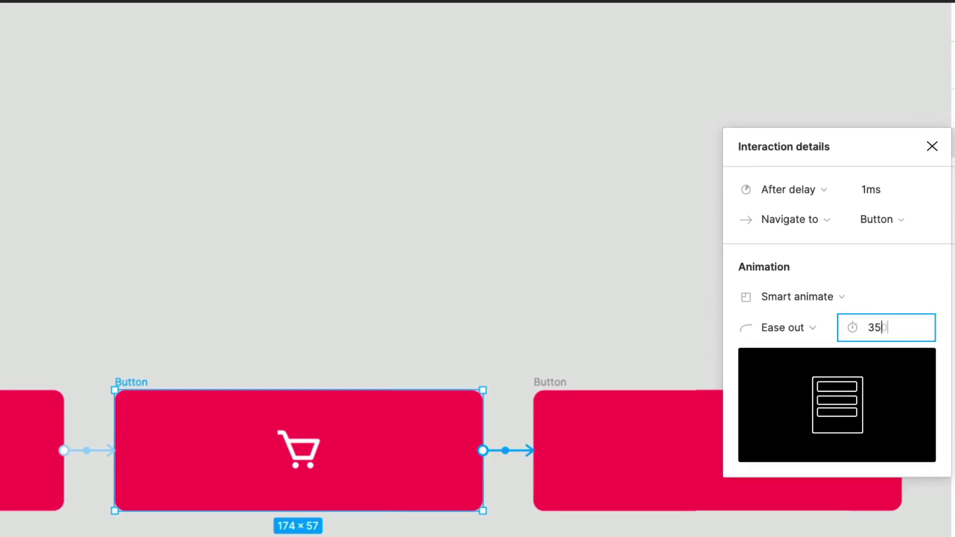
text(0)
key(Return)
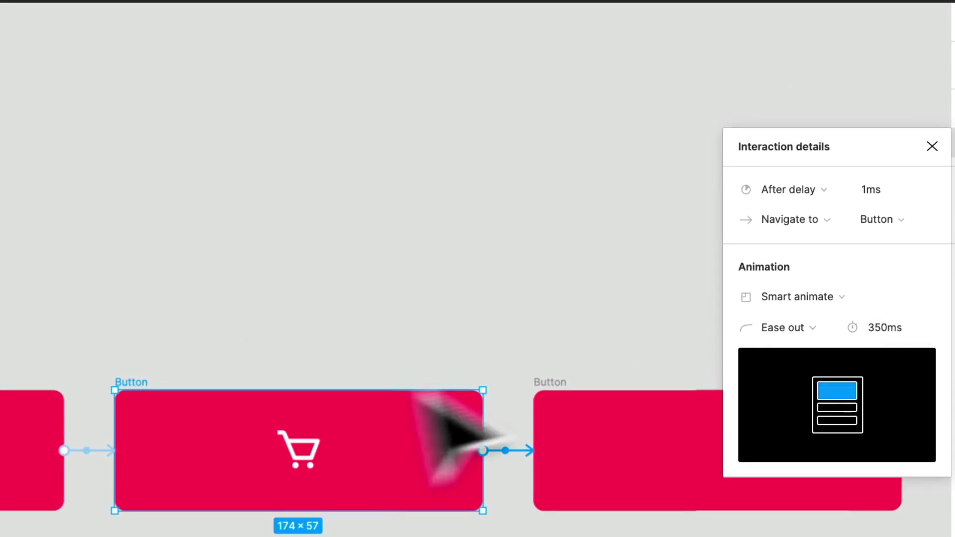
click(714, 373)
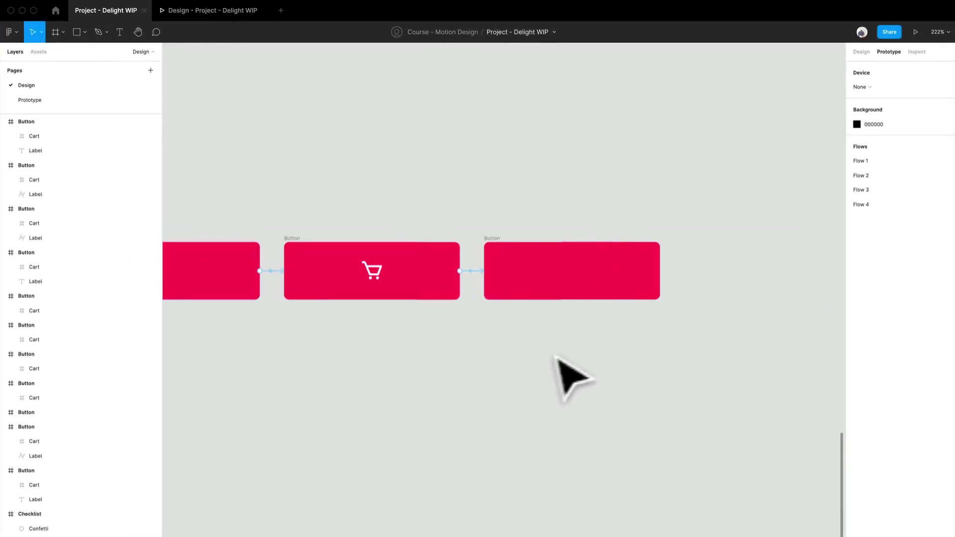
mouse_move(209, 10)
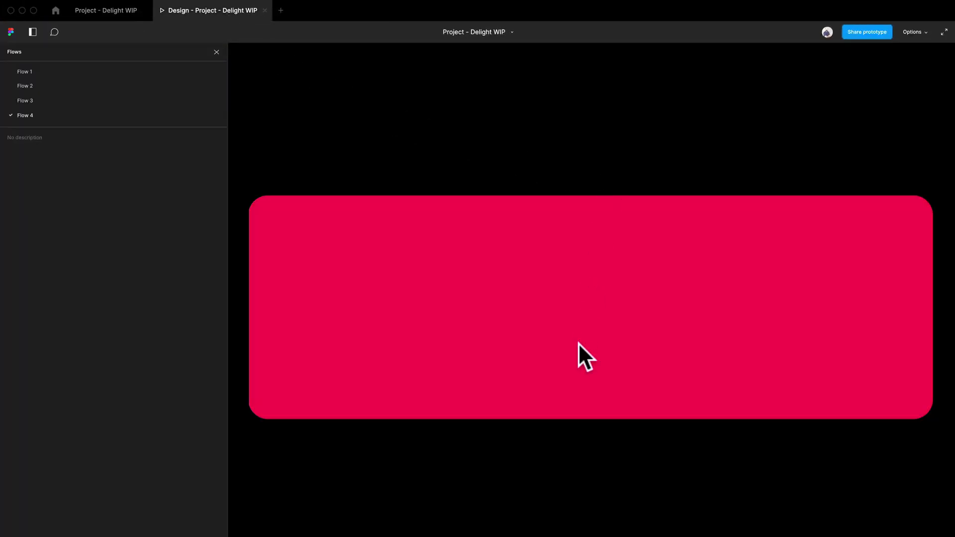
Replay the Add to cart animation four times in the prototype presentation.
click(613, 321)
click(551, 303)
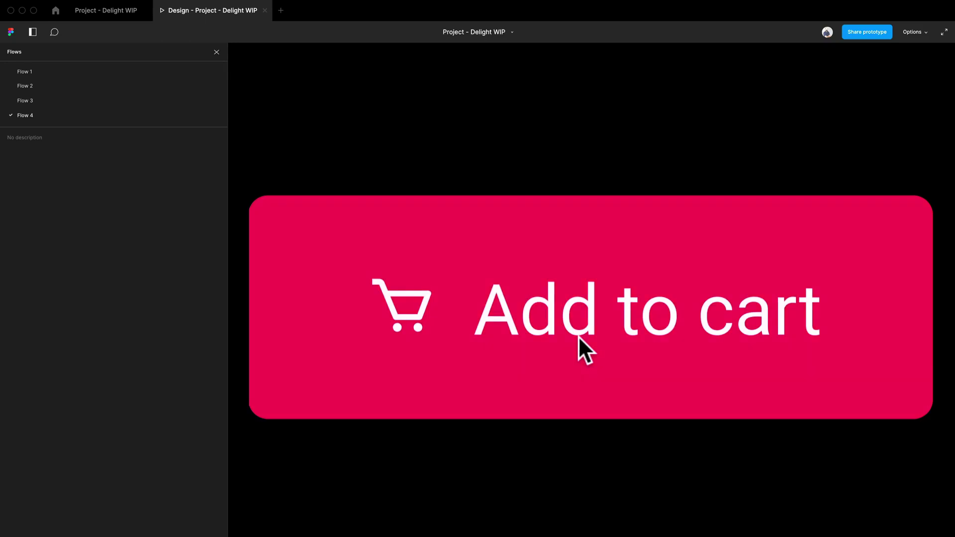
click(580, 334)
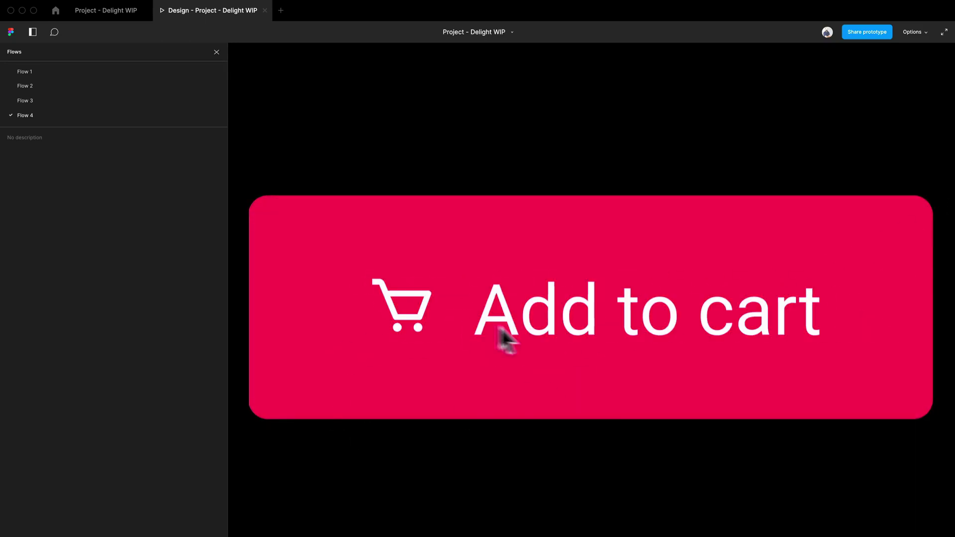
click(595, 317)
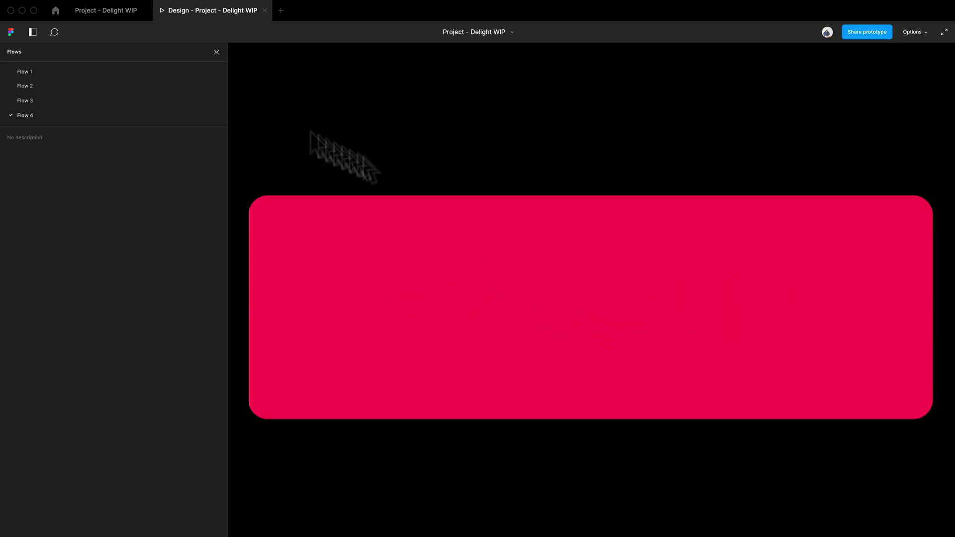
Alt-drag a copy of the first Add to cart button past the empty red button.
click(120, 10)
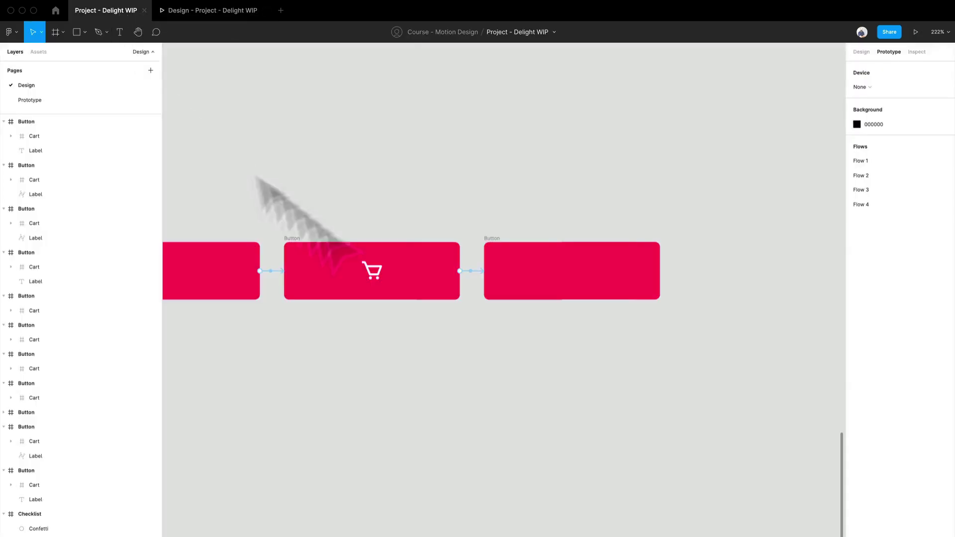
scroll(492, 368, up, 2)
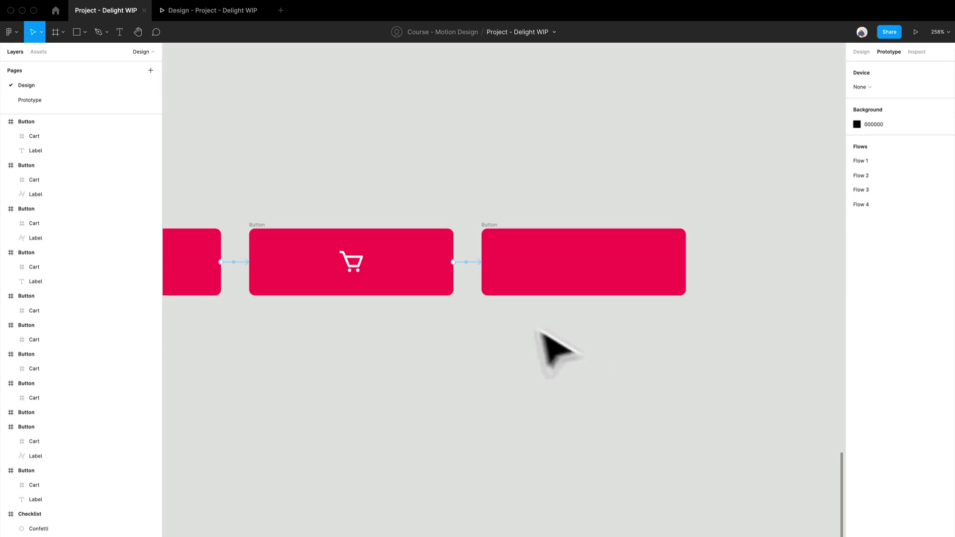
scroll(557, 353, down, 2)
scroll(523, 388, right, 3)
click(340, 274)
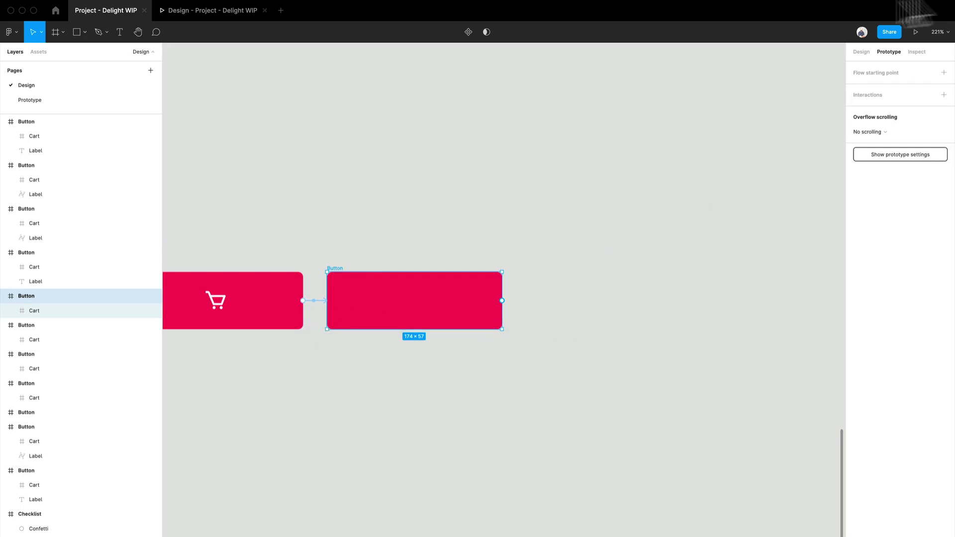
click(861, 52)
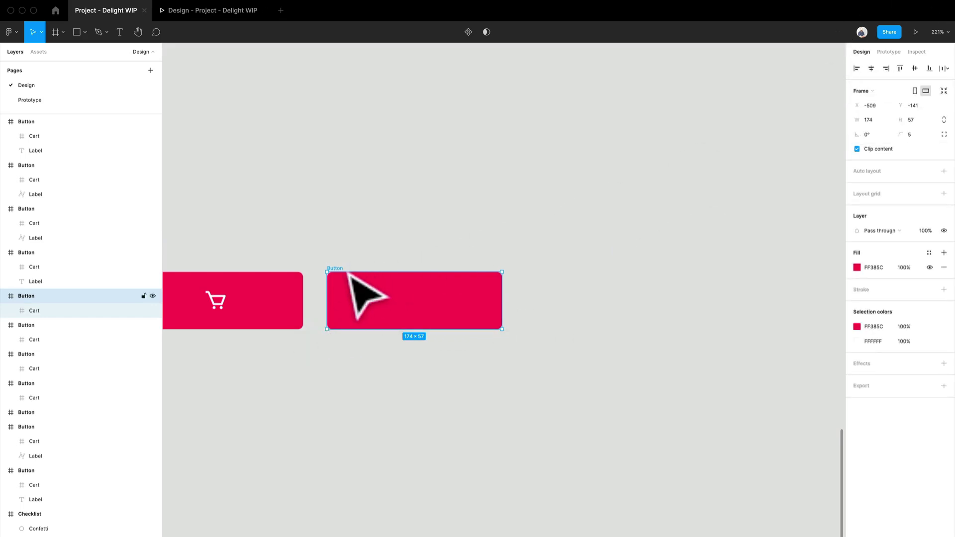
scroll(349, 273, down, 5)
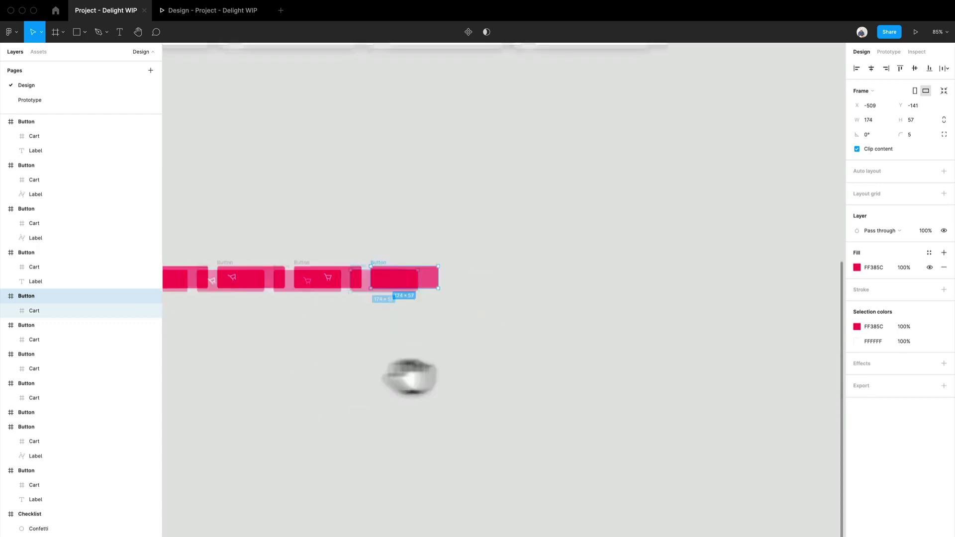
scroll(405, 377, left, 5)
drag(241, 267, 843, 272)
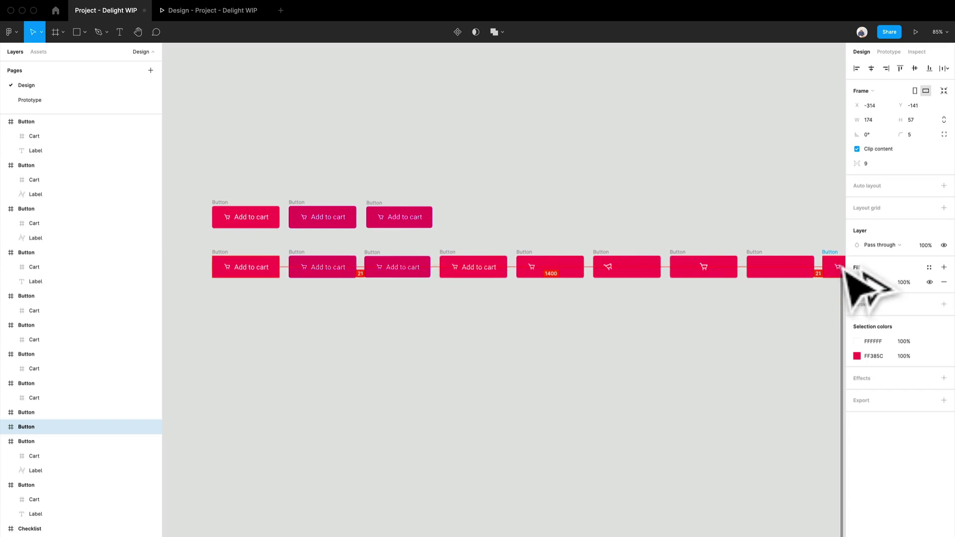
scroll(697, 273, right, 5)
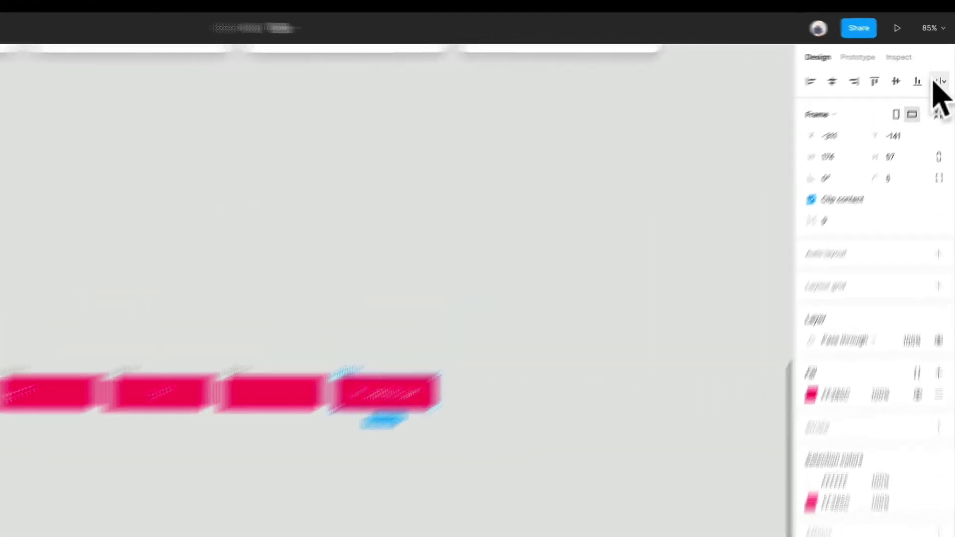
Remove the new button's flow starting point and Hover interaction.
click(827, 59)
scroll(214, 491, up, 5)
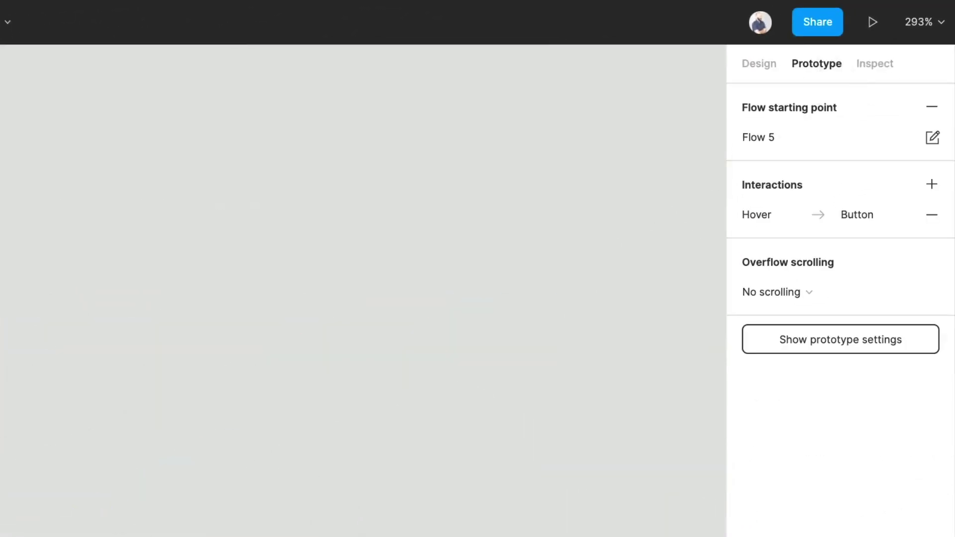
click(932, 107)
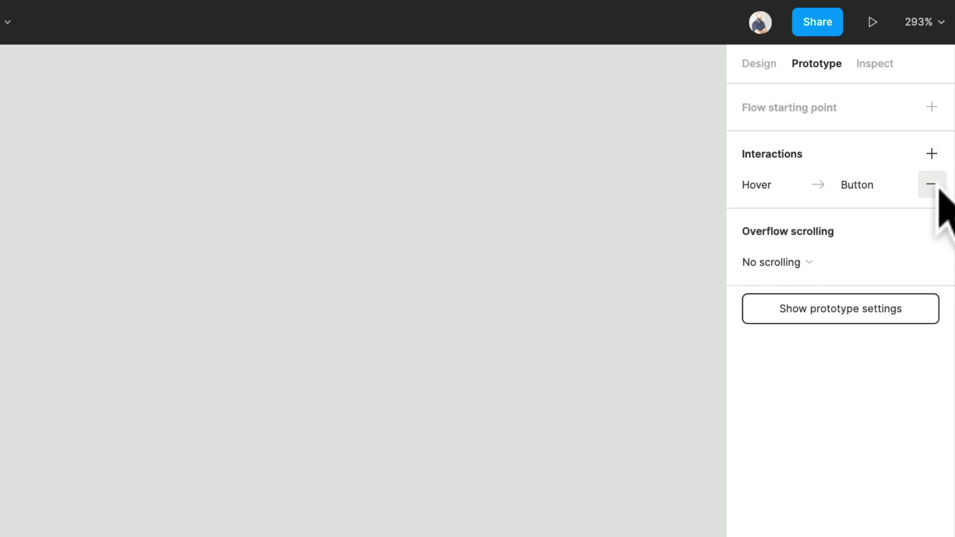
click(939, 188)
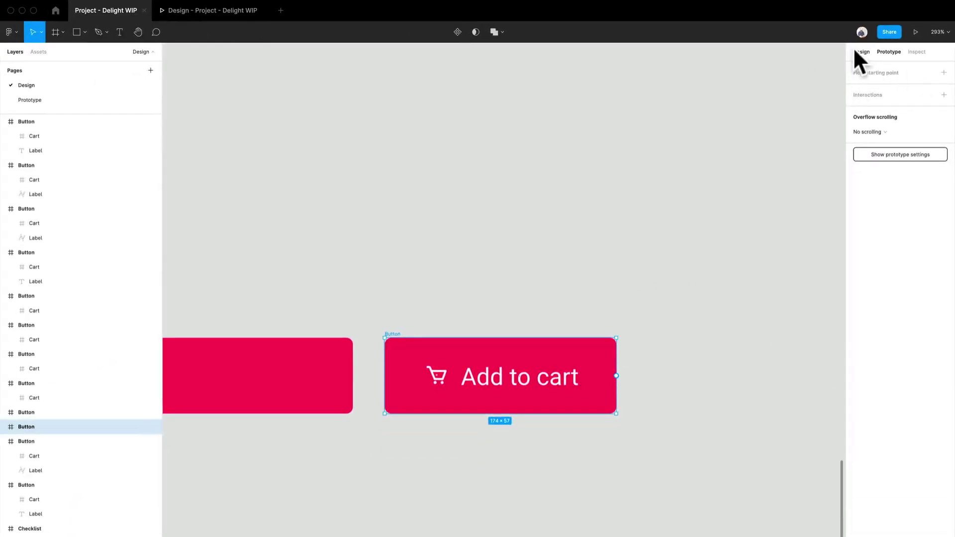
Move the Cart icon and Label left, out of the button's frame.
click(856, 52)
scroll(497, 248, down, 5)
scroll(498, 249, left, 3)
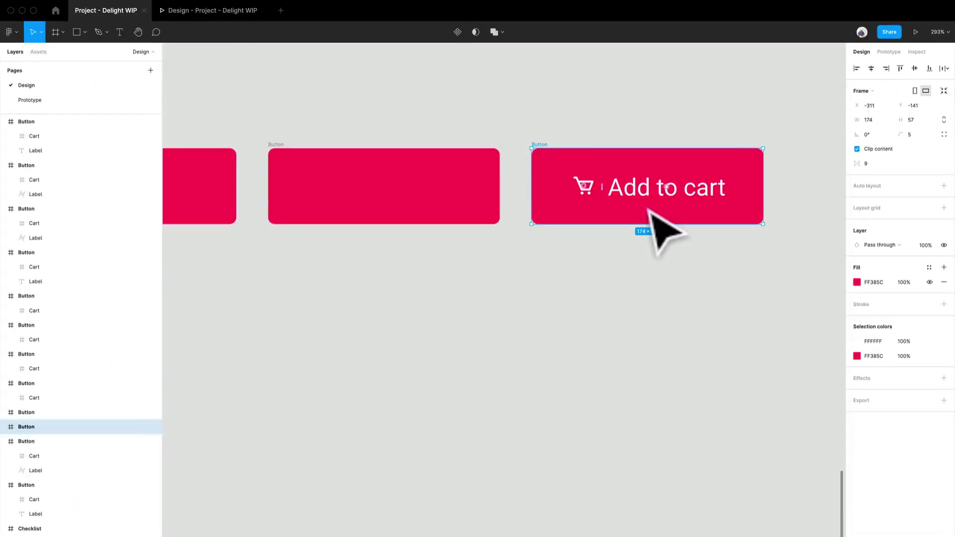
click(594, 199)
shift+click(667, 195)
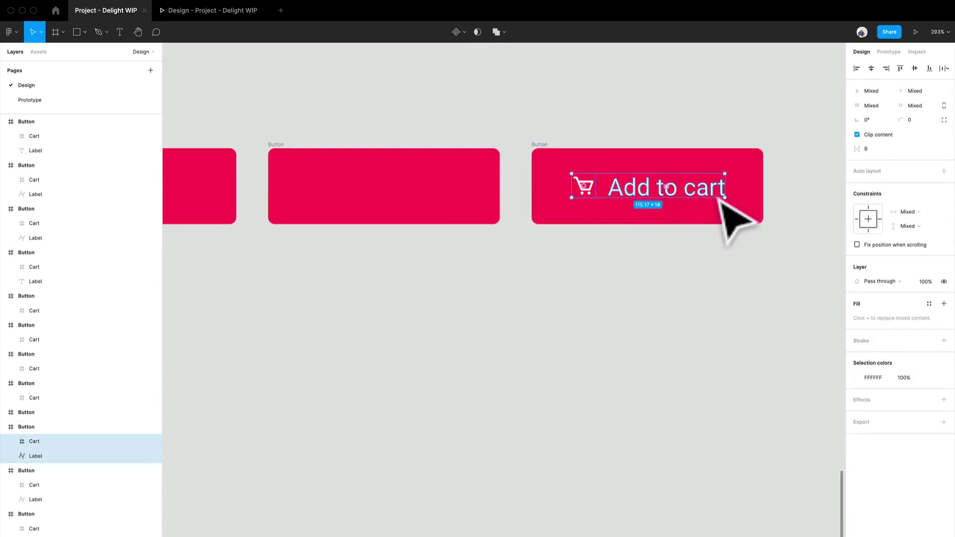
drag(720, 200, 574, 201)
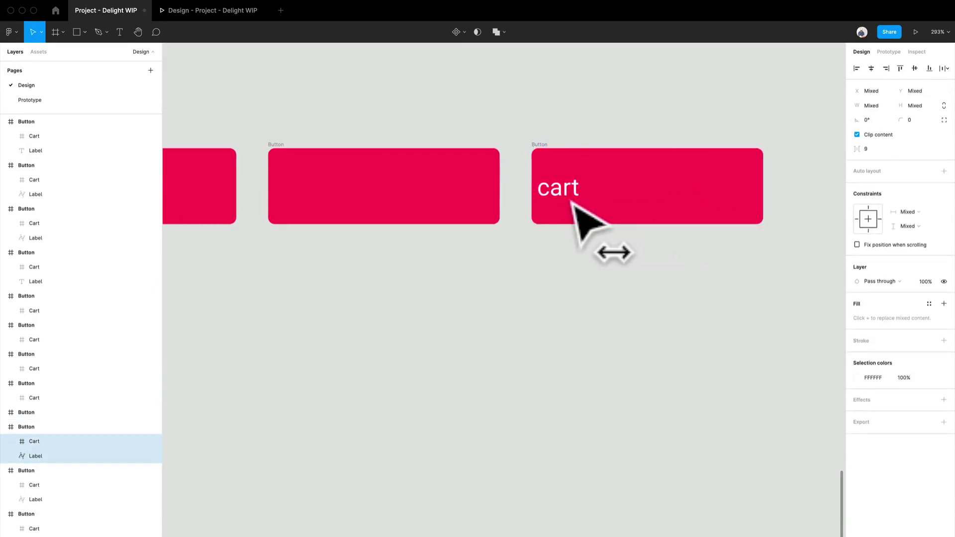
ctrl+scroll(575, 207, down, 3)
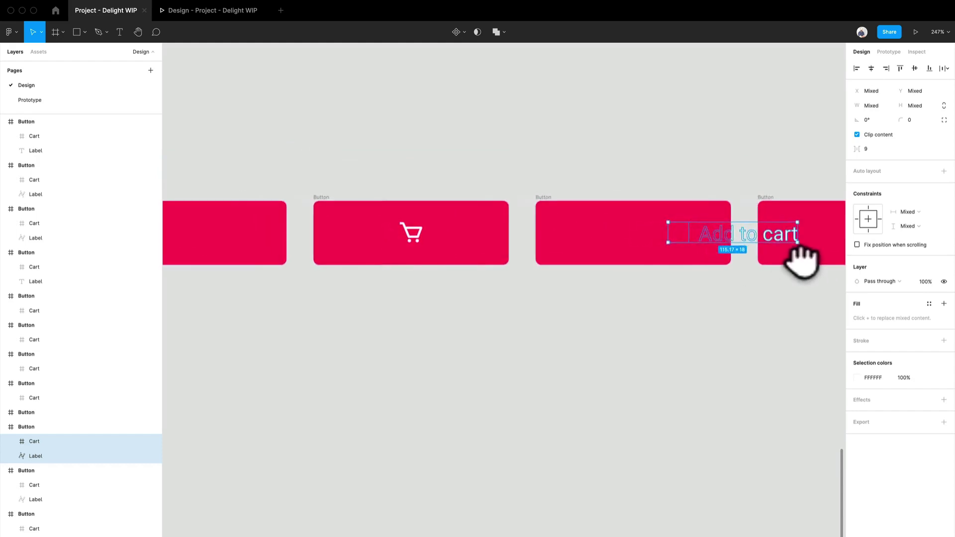
drag(799, 202, 594, 278)
scroll(548, 276, right, 3)
ctrl+scroll(512, 273, up, 3)
ctrl+scroll(487, 278, up, 3)
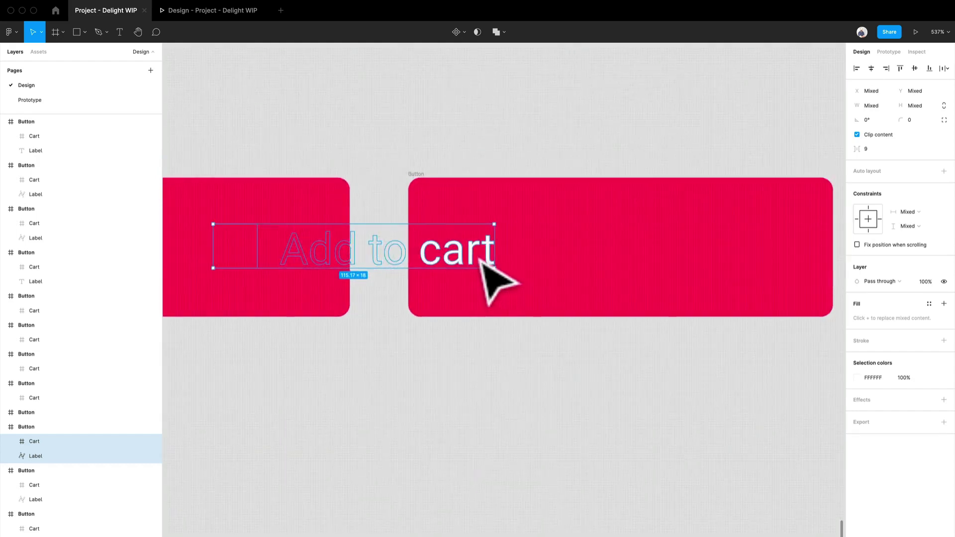
mouse_move(482, 256)
mouse_down()
mouse_move(403, 257)
mouse_move(532, 258)
mouse_move(507, 258)
mouse_up()
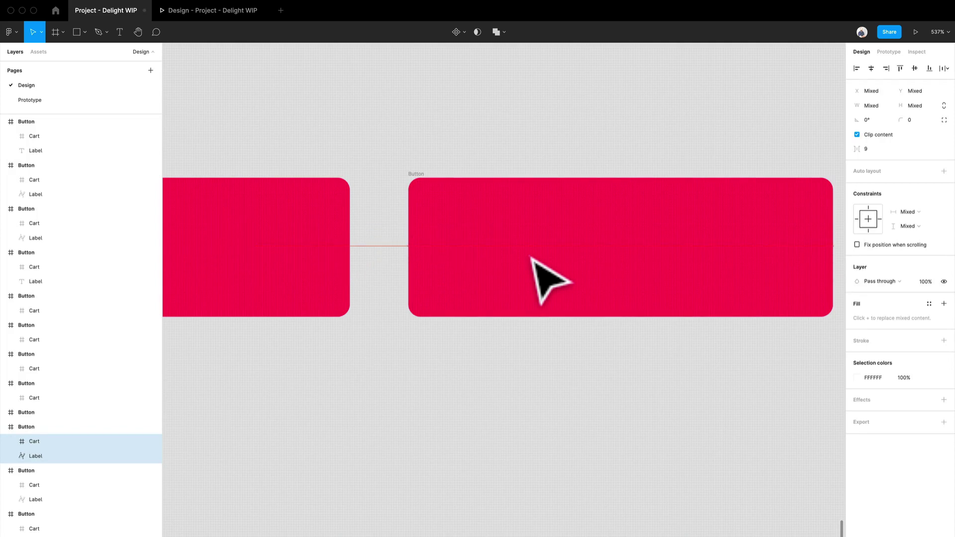
drag(531, 257, 379, 249)
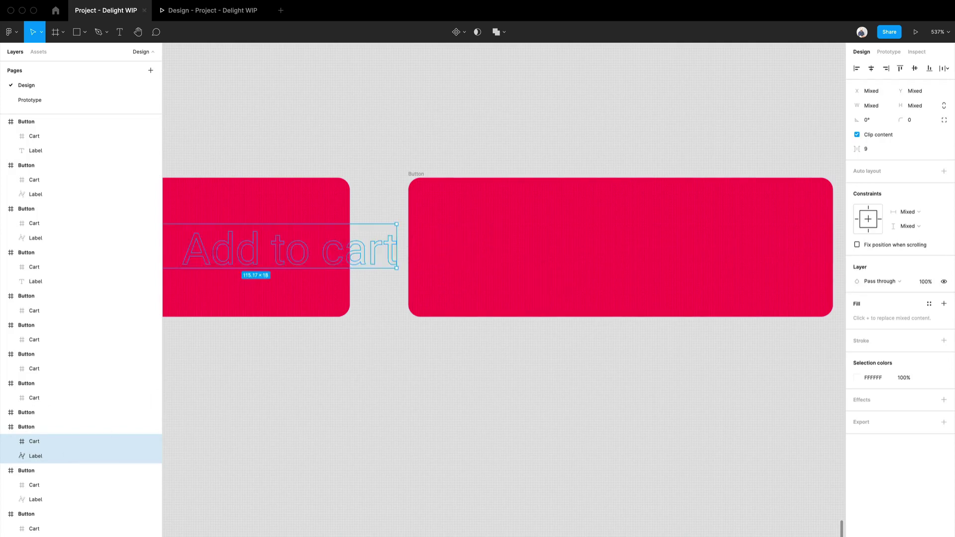
Set the Label layer's opacity to 0%.
click(43, 458)
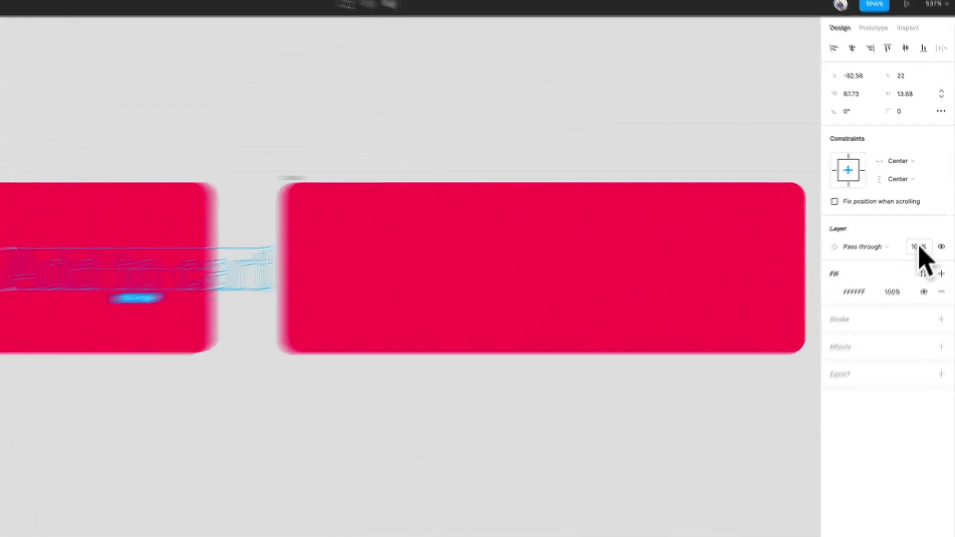
click(925, 229)
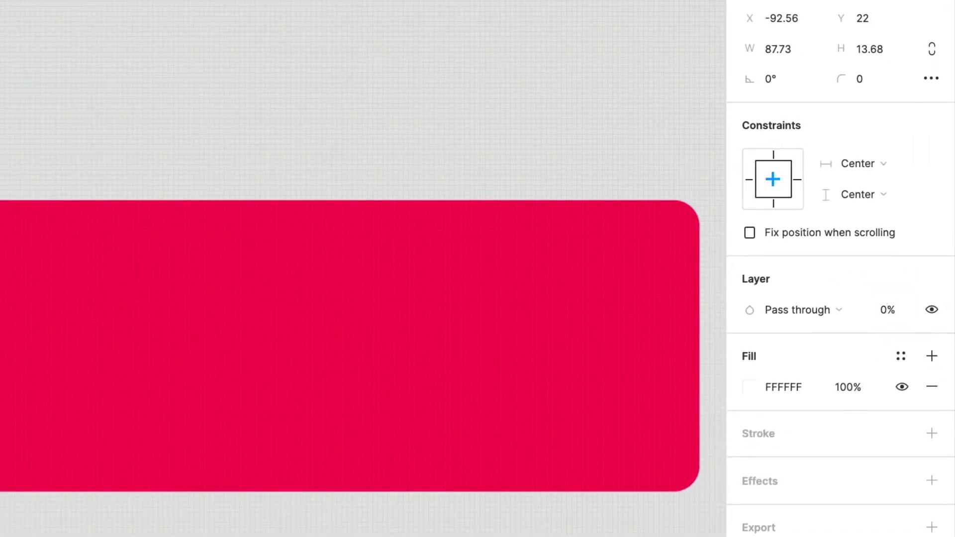
click(363, 517)
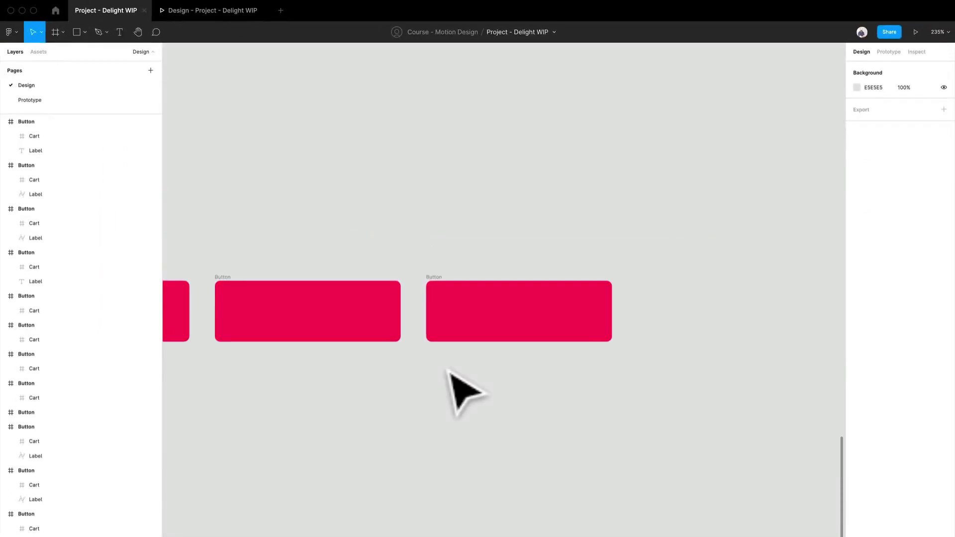
Link the empty red button to the new end button: Smart animate, After delay 1ms, 1ms duration.
drag(450, 373, 525, 340)
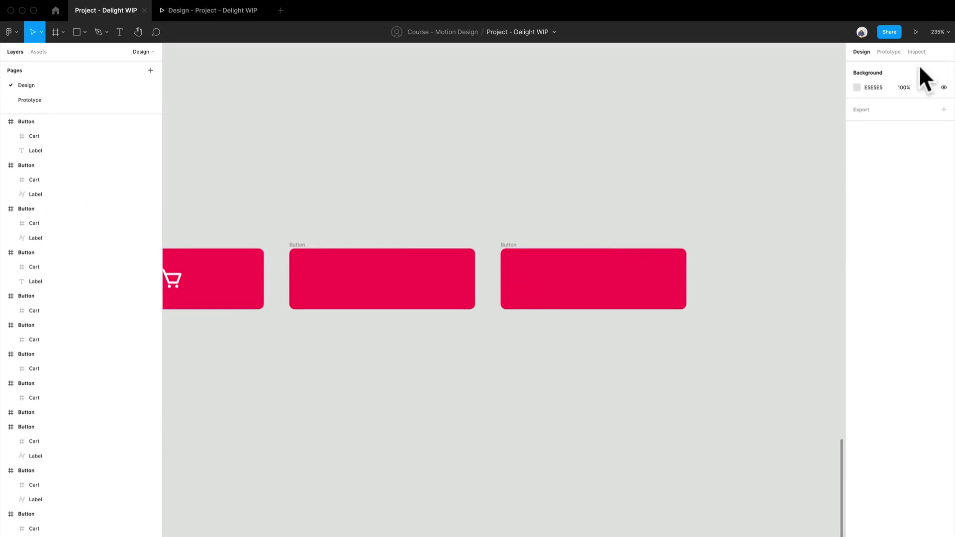
click(900, 55)
click(298, 259)
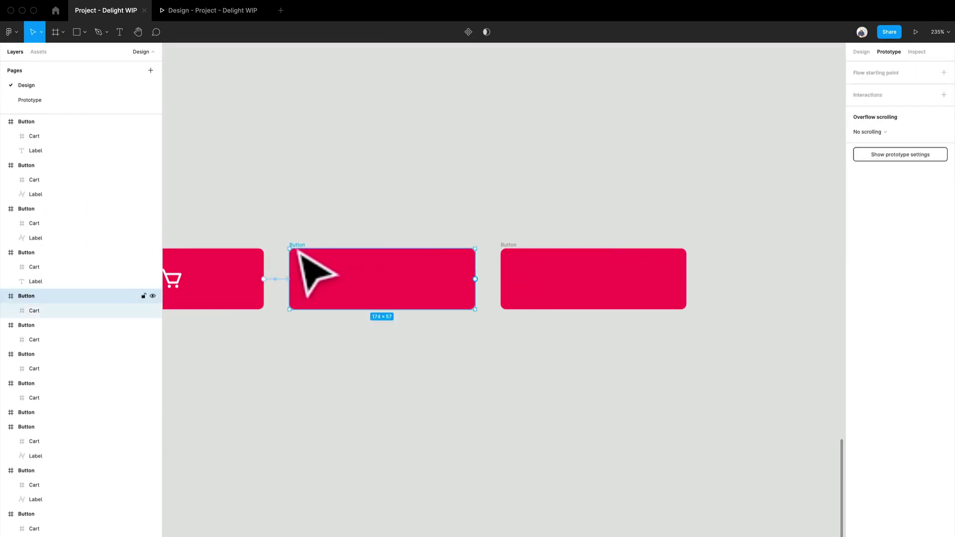
drag(319, 309, 516, 260)
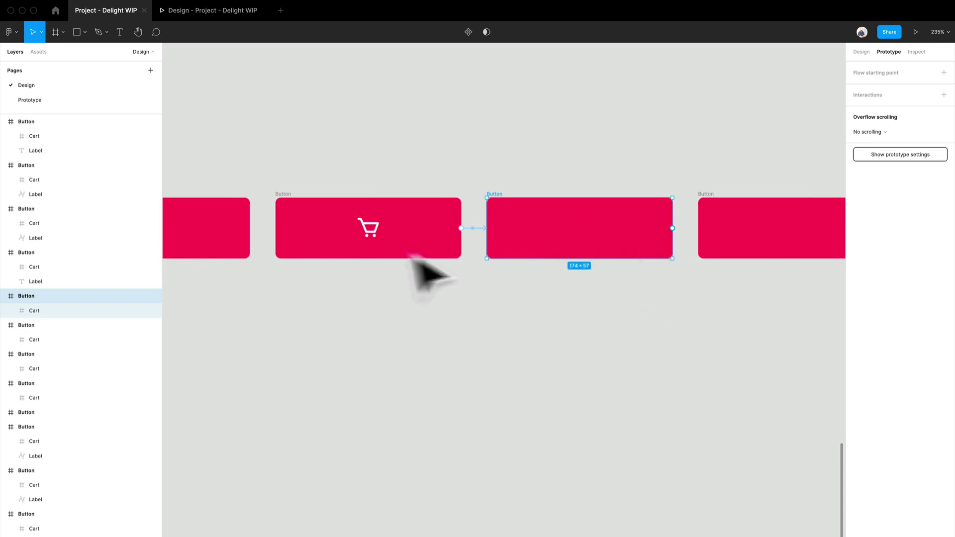
drag(672, 258, 398, 278)
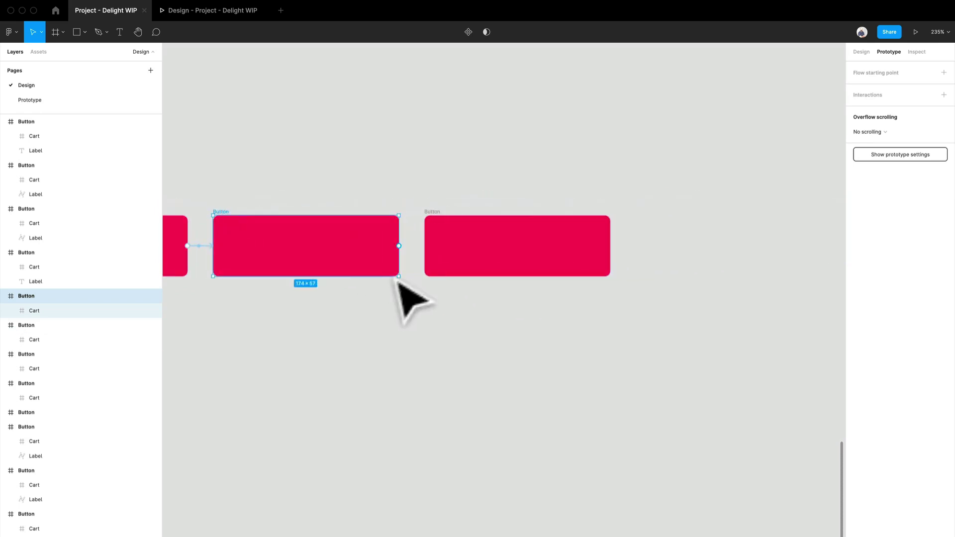
drag(399, 246, 488, 251)
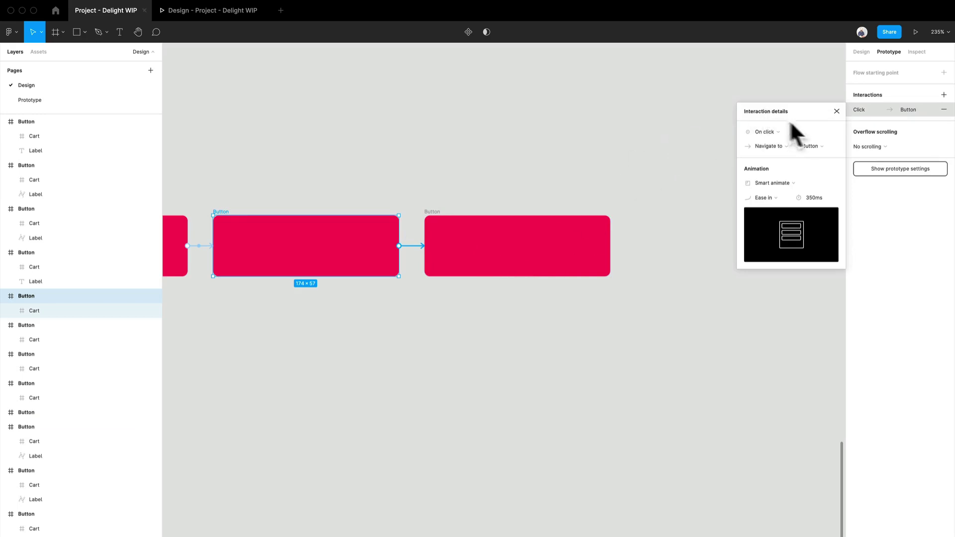
click(773, 131)
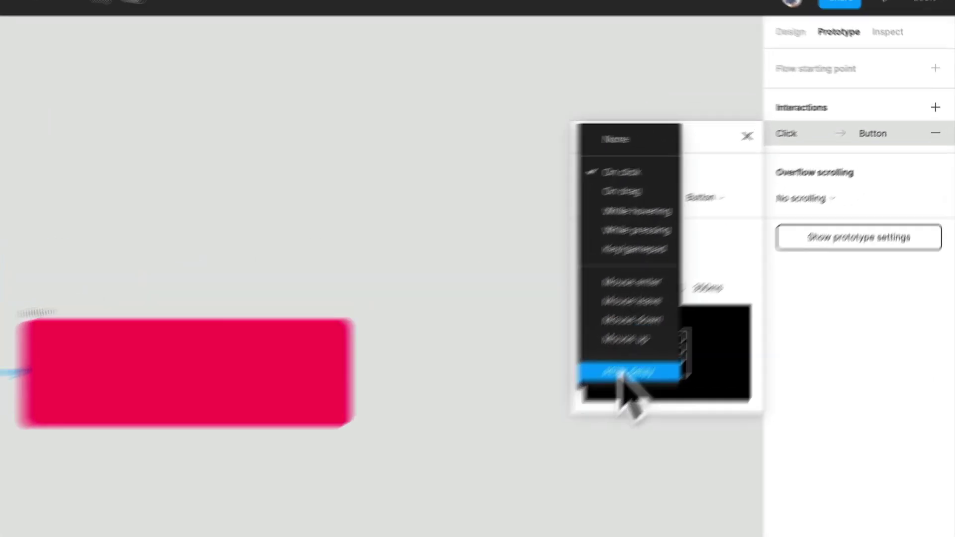
click(622, 373)
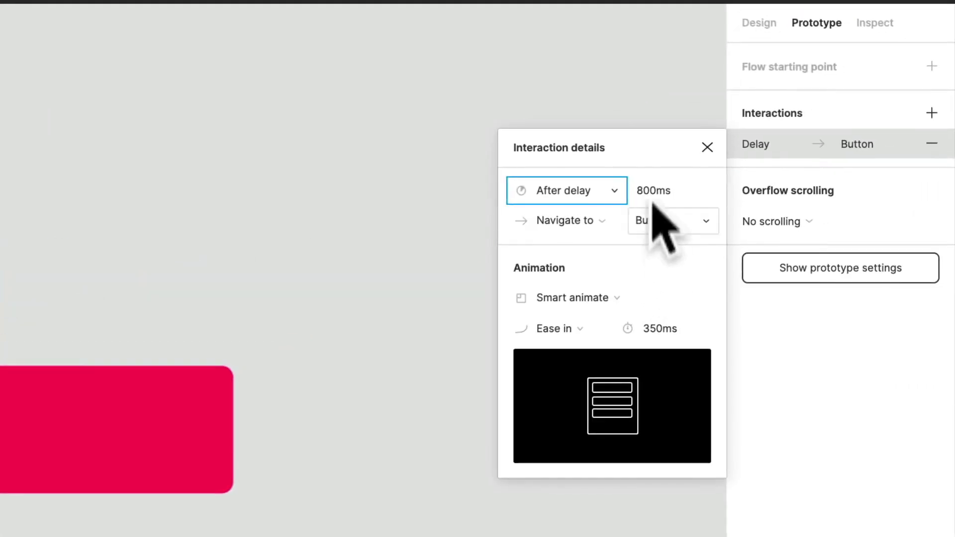
click(647, 190)
text(1)
click(665, 329)
text(1)
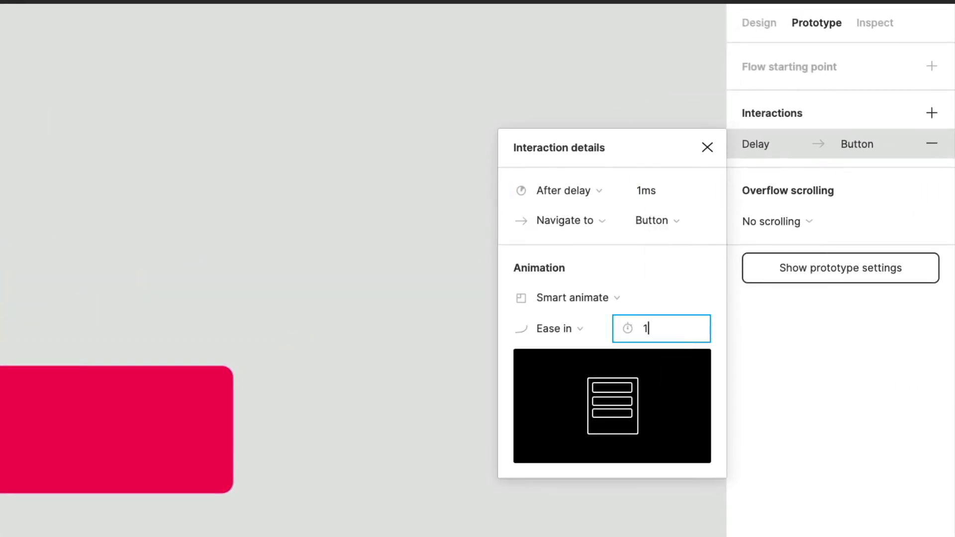
key(Return)
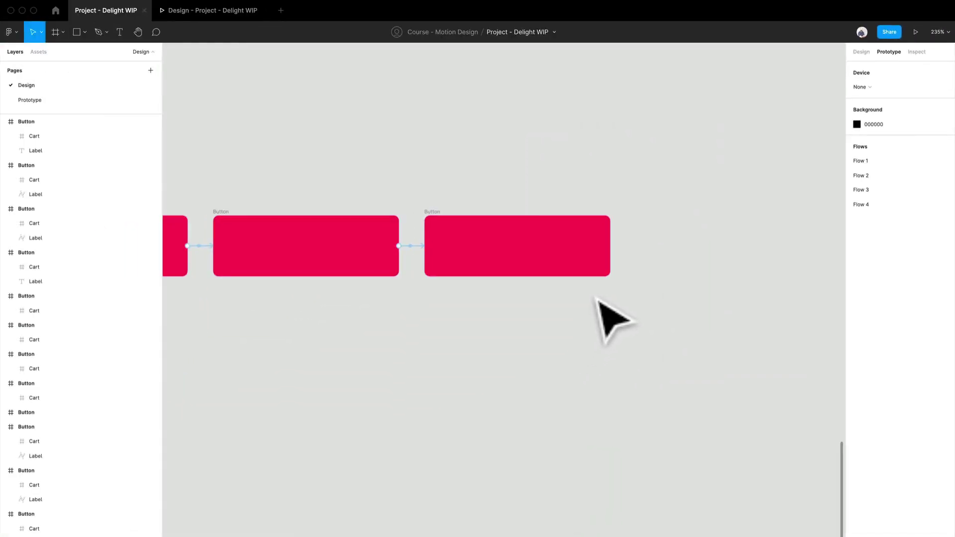
Duplicate the rightmost button, placing the copy to its right.
scroll(505, 330, up, 2)
scroll(505, 331, up, 3)
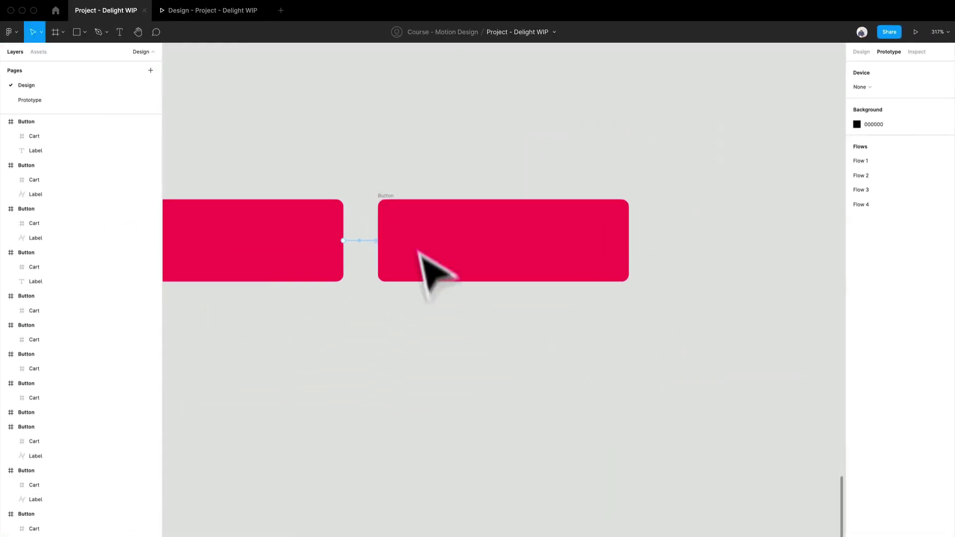
click(402, 207)
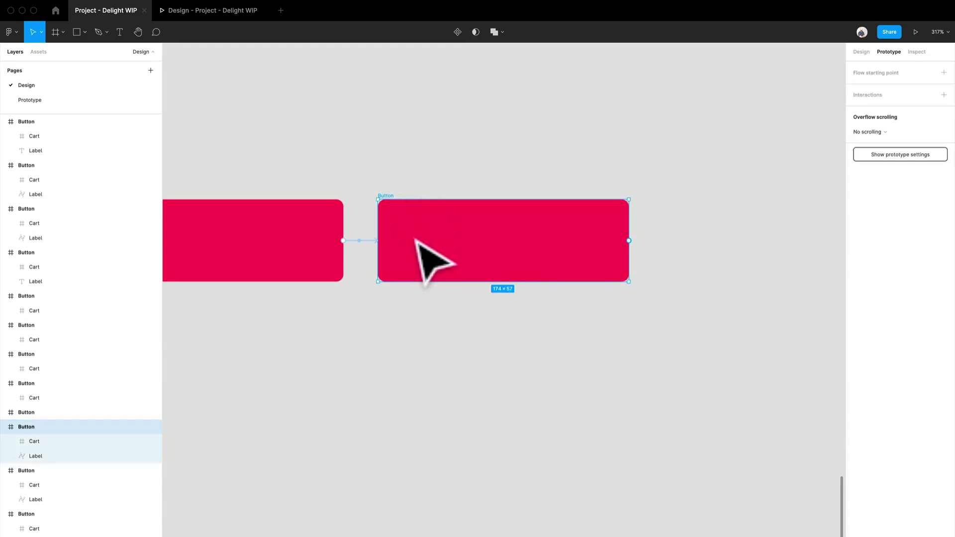
drag(421, 251, 704, 269)
scroll(704, 269, right, 5)
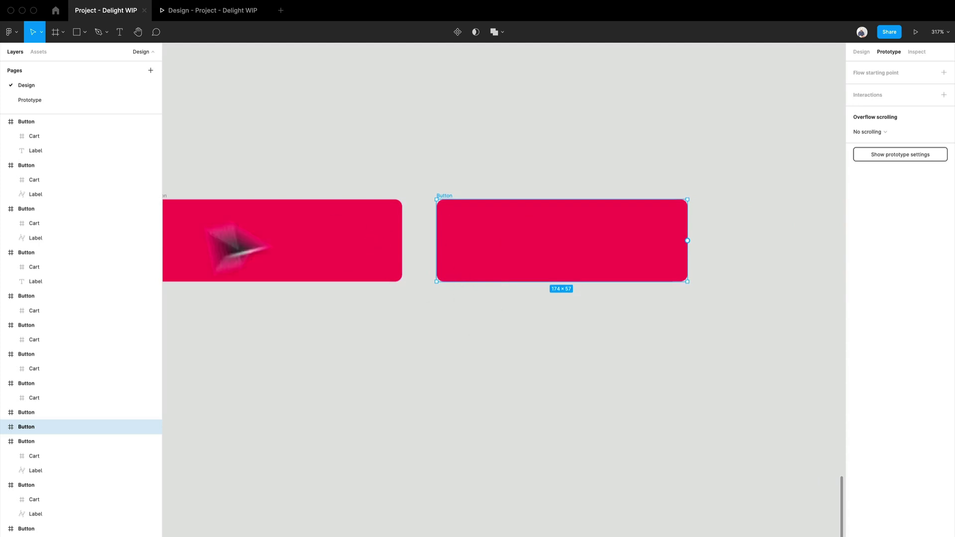
Set the copy's Add to cart label to 50% layer opacity.
click(4, 426)
click(99, 491)
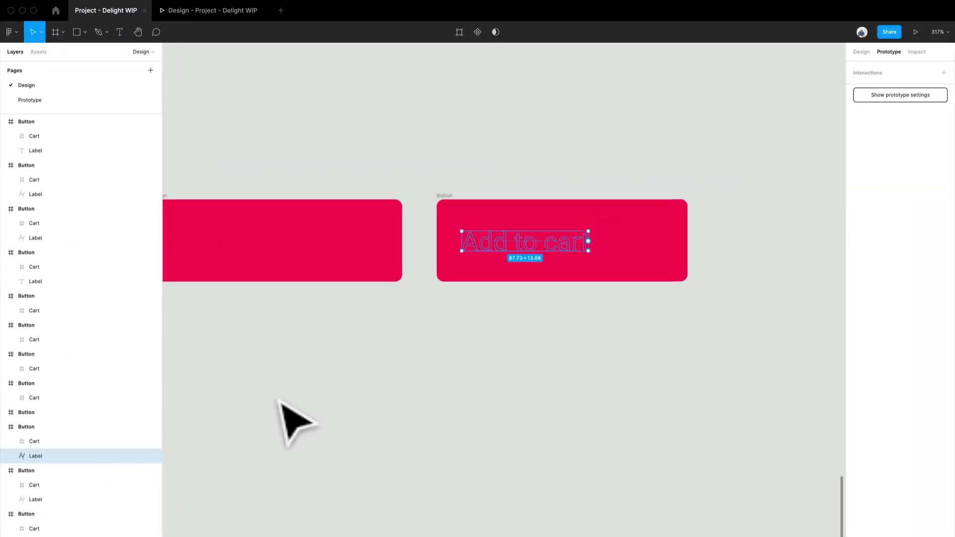
click(868, 52)
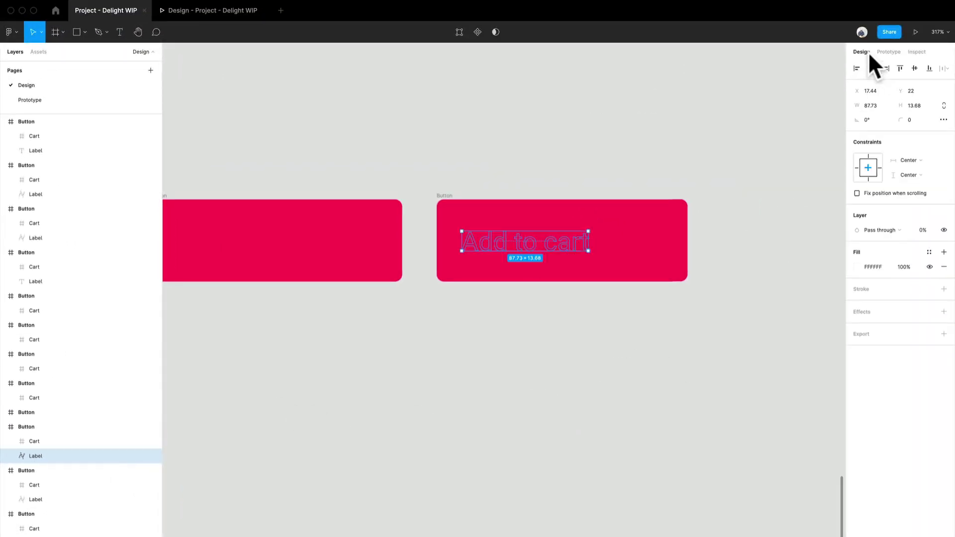
click(904, 267)
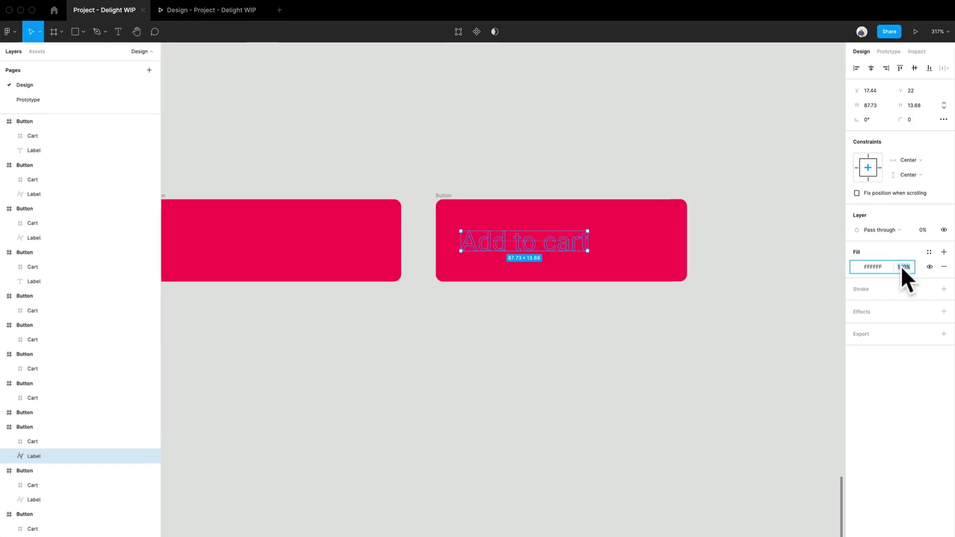
text(50)
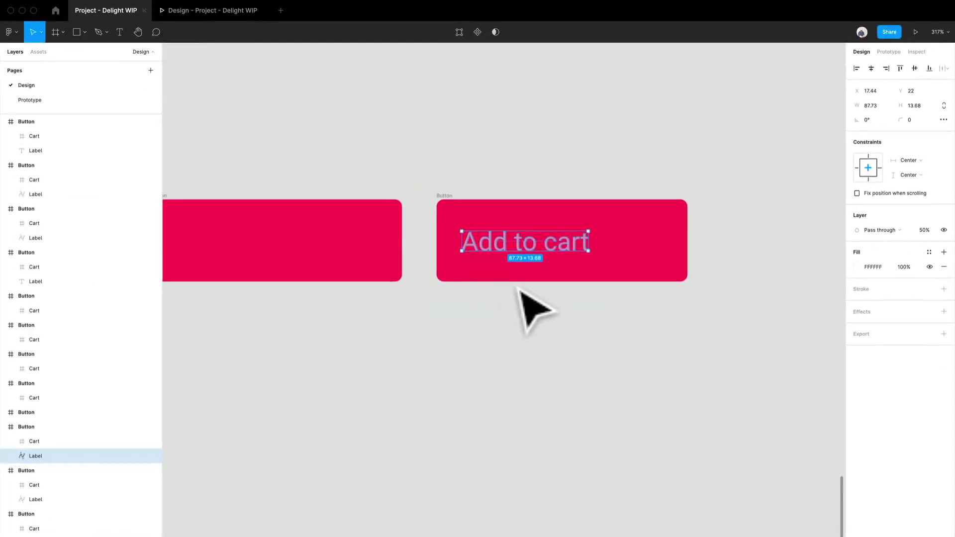
scroll(519, 291, up, 3)
scroll(520, 291, up, 3)
Nudge the label left to X 12.44, then reselect the copied button frame.
key(Left)
key(Left)
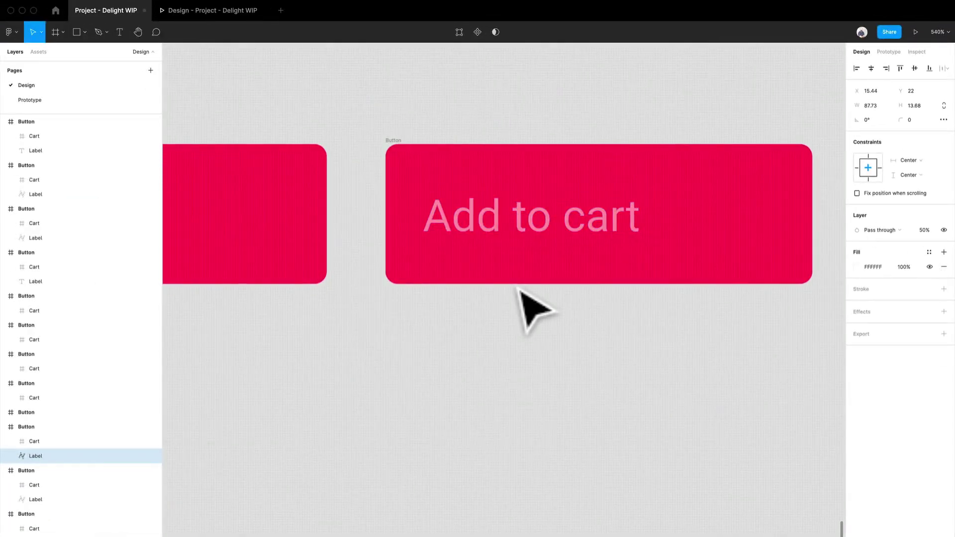
key(Left)
key(Left)
key(Left)
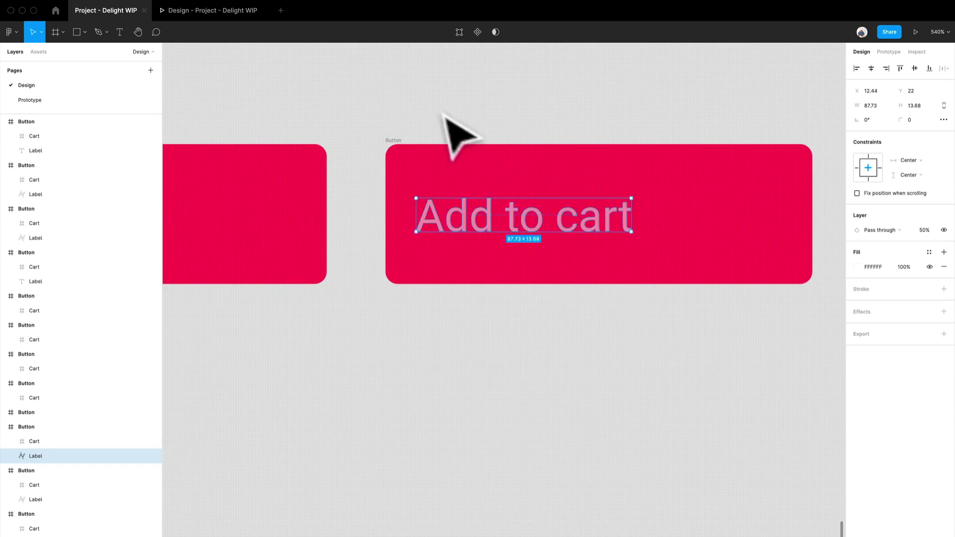
scroll(444, 117, down, 1)
scroll(443, 112, down, 4)
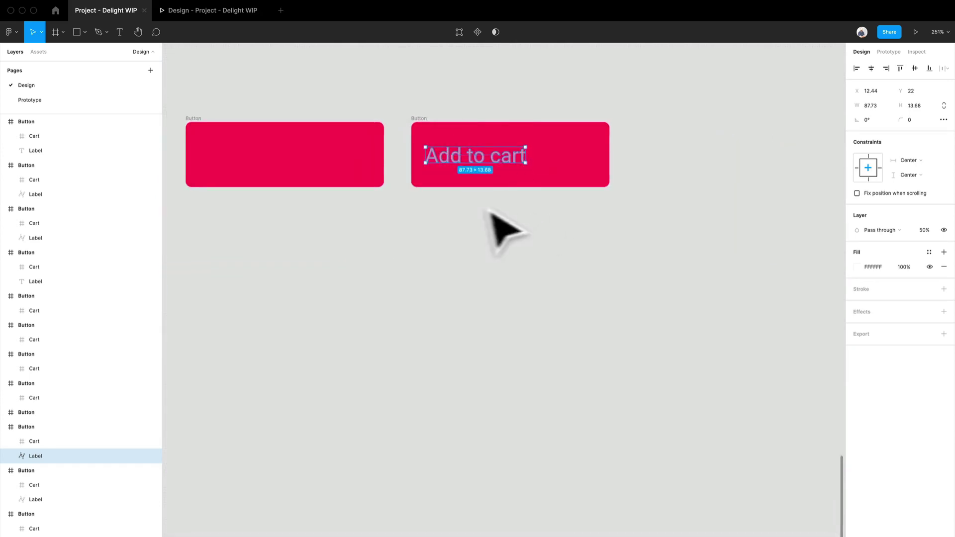
click(451, 209)
click(423, 127)
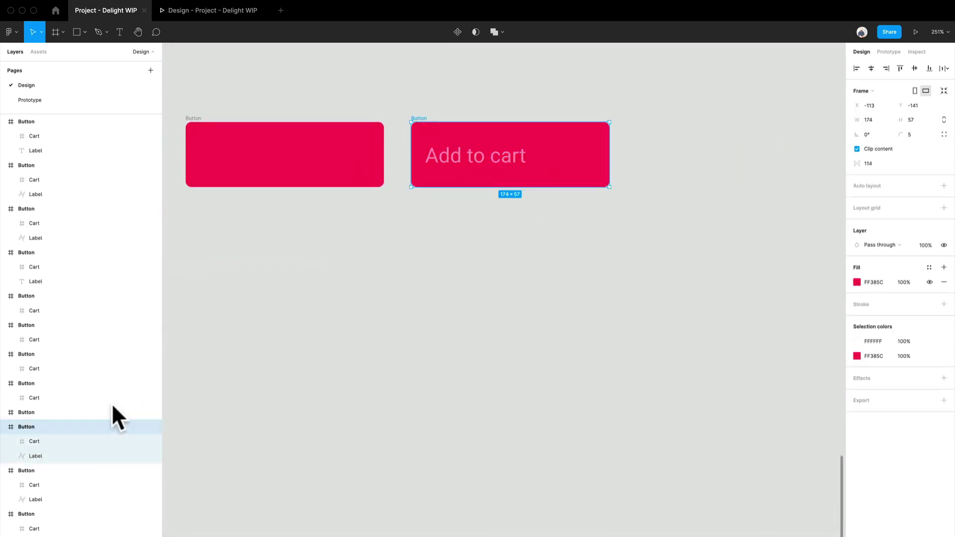
Duplicate the Add to cart button and place the copy at the end of the row.
click(78, 441)
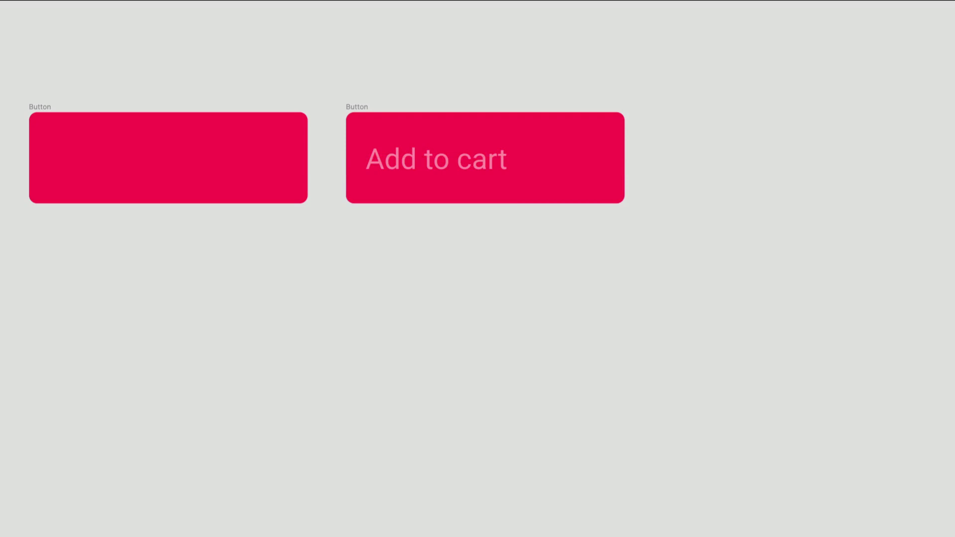
click(522, 348)
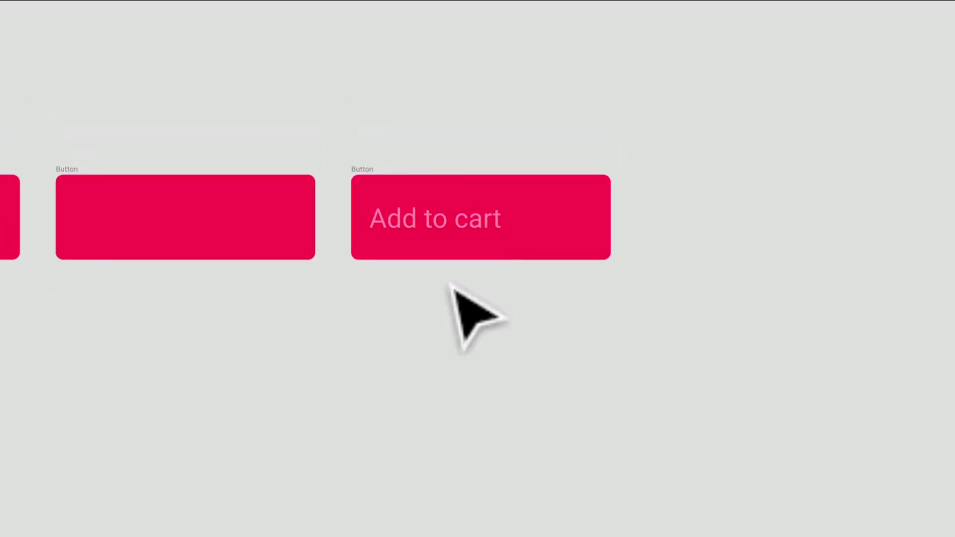
click(385, 179)
drag(385, 179, 680, 195)
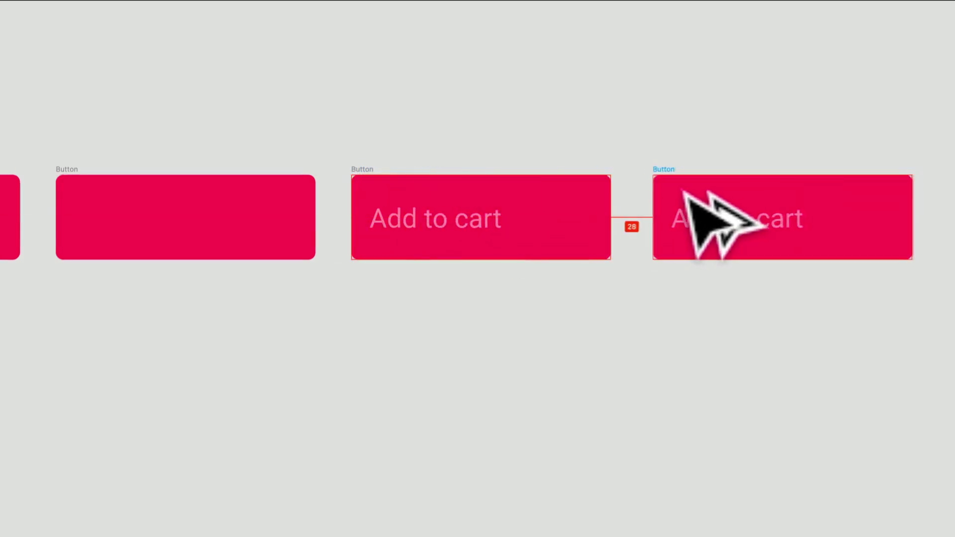
drag(701, 274, 547, 348)
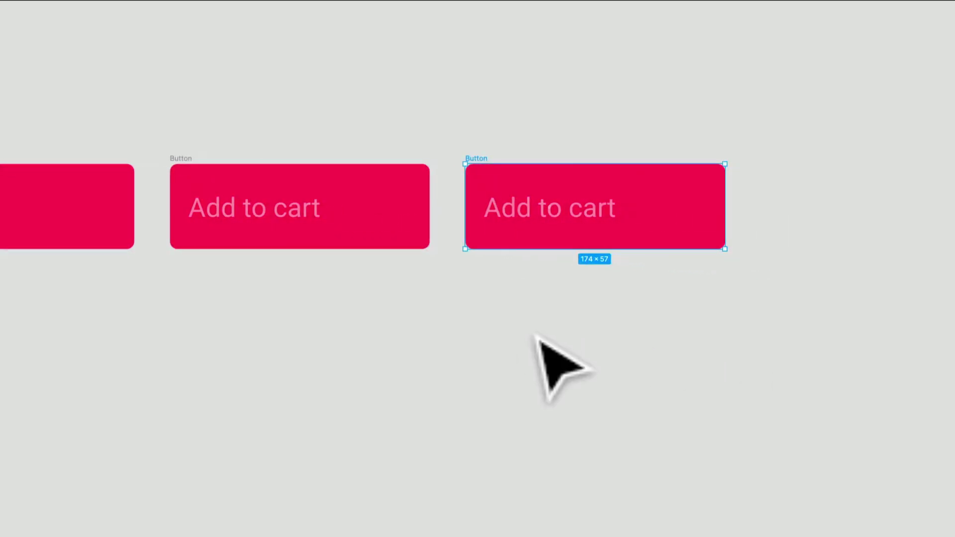
scroll(267, 380, down, 3)
scroll(267, 380, down, 5)
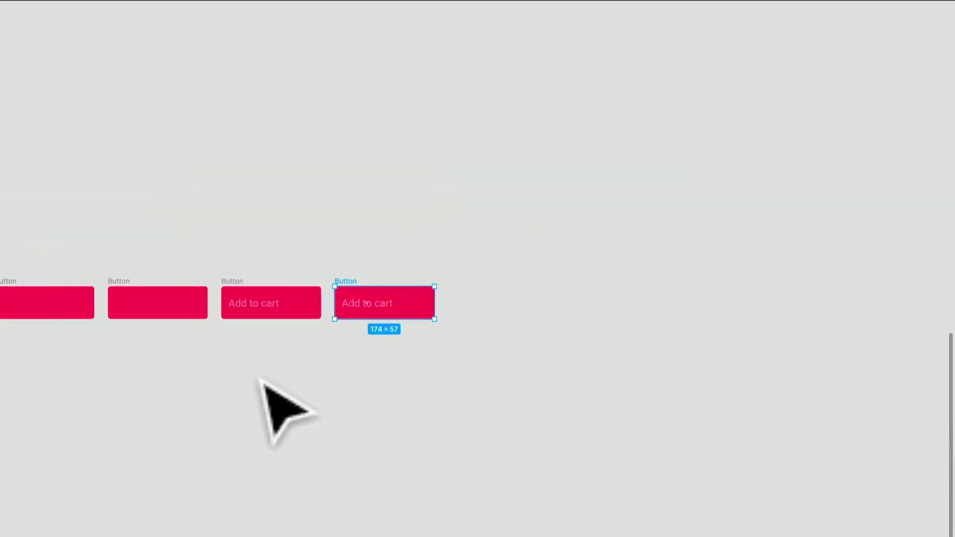
drag(266, 380, 676, 328)
scroll(255, 352, up, 3)
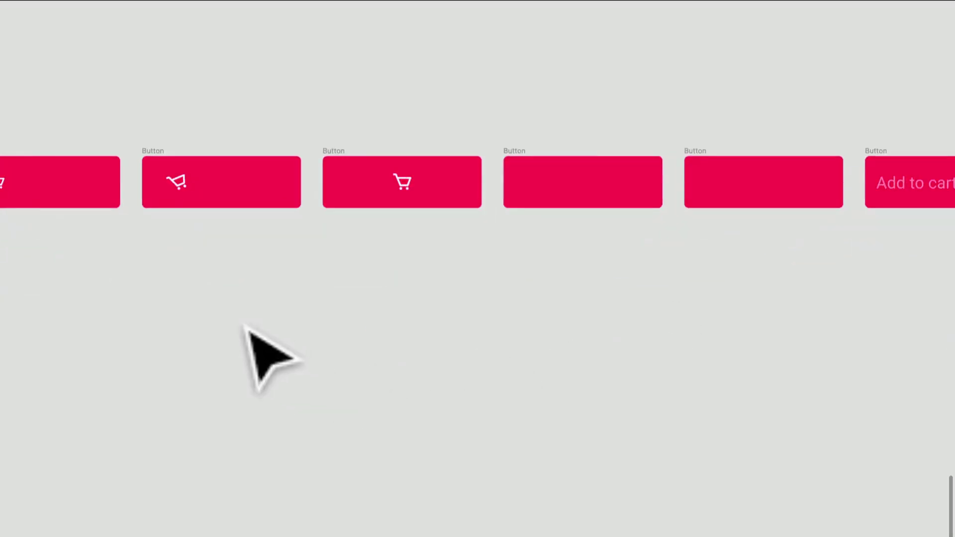
drag(256, 352, 689, 349)
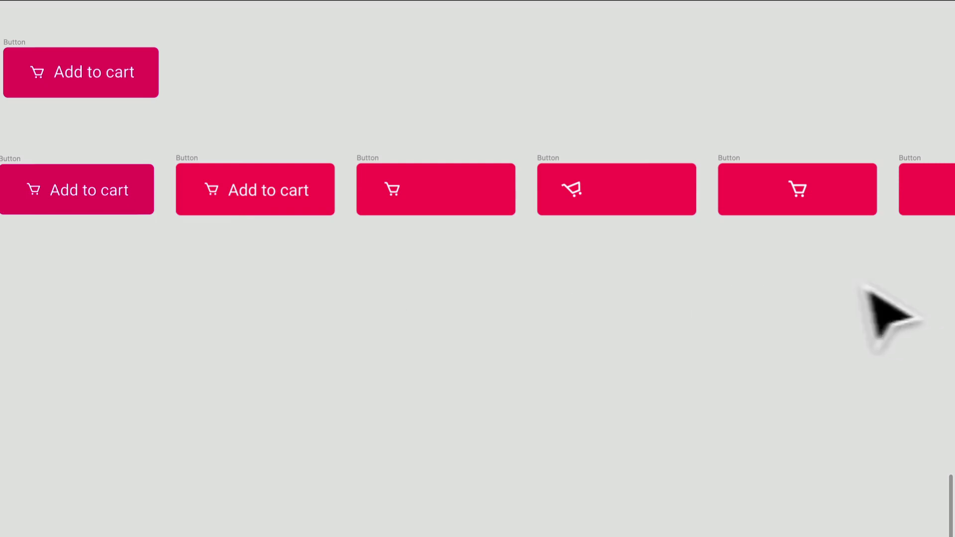
Centre the copy's white label horizontally and move the Label layer below Cart.
double_click(264, 199)
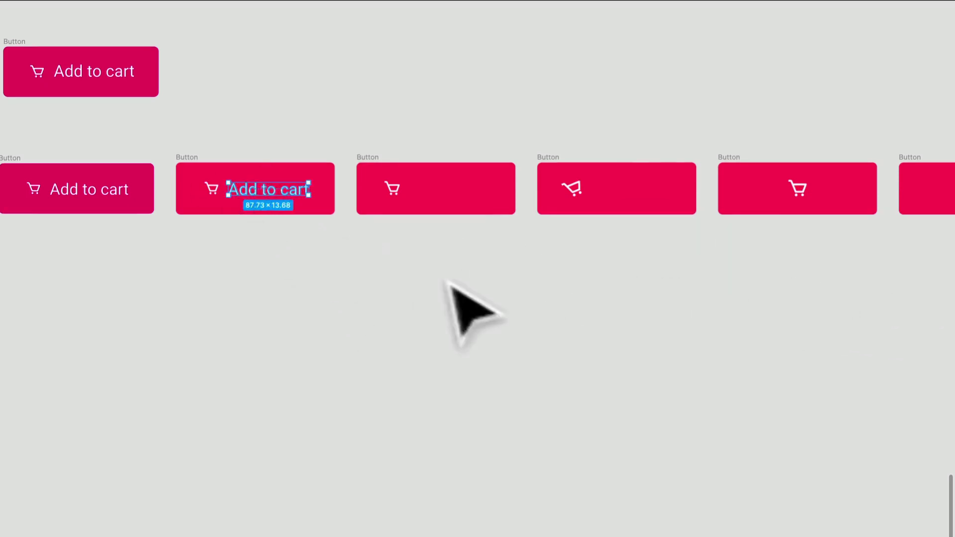
scroll(639, 345, right, 5)
scroll(668, 351, right, 7)
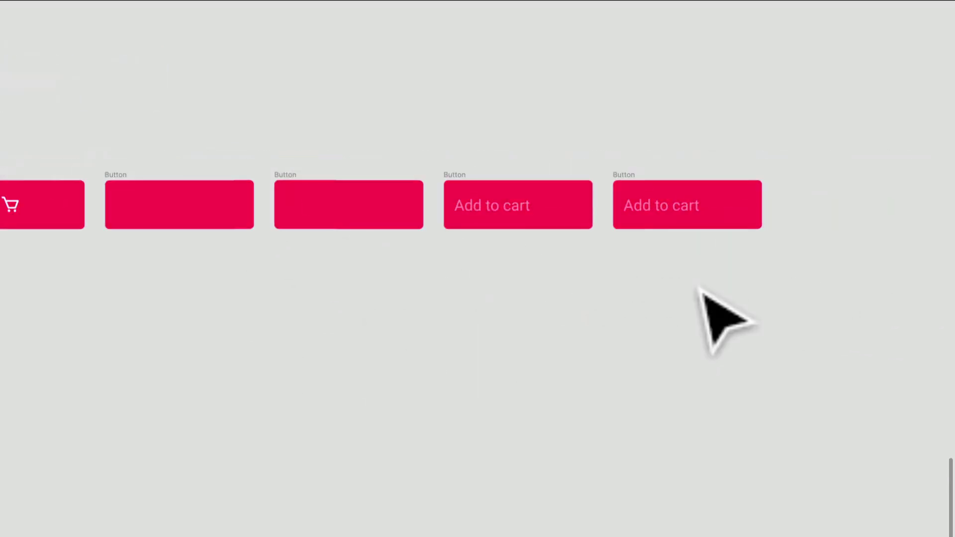
scroll(704, 293, up, 3)
scroll(687, 278, right, 3)
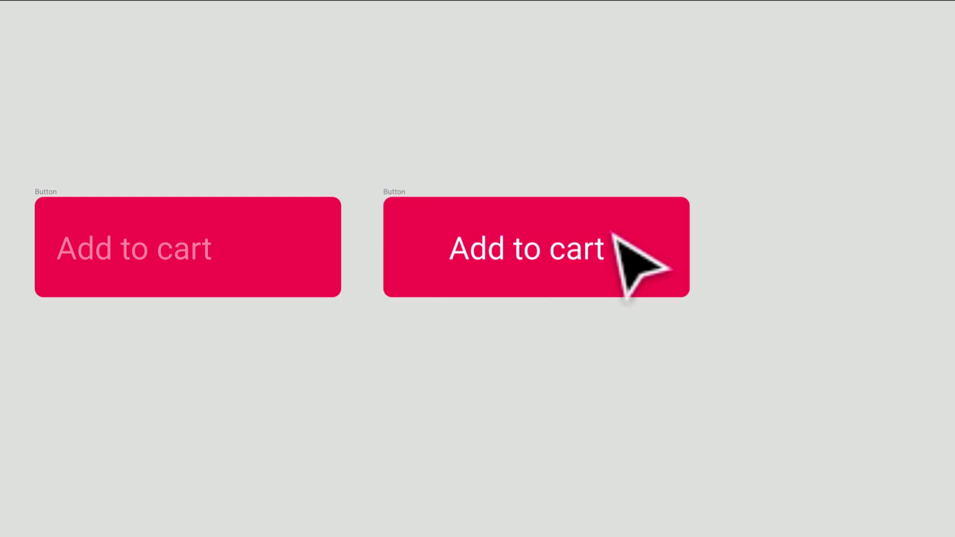
click(613, 234)
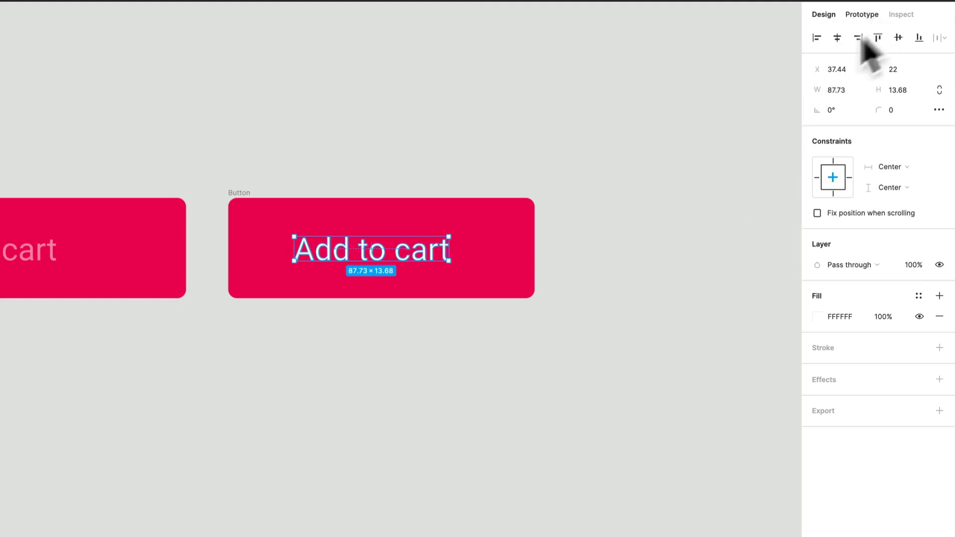
click(838, 39)
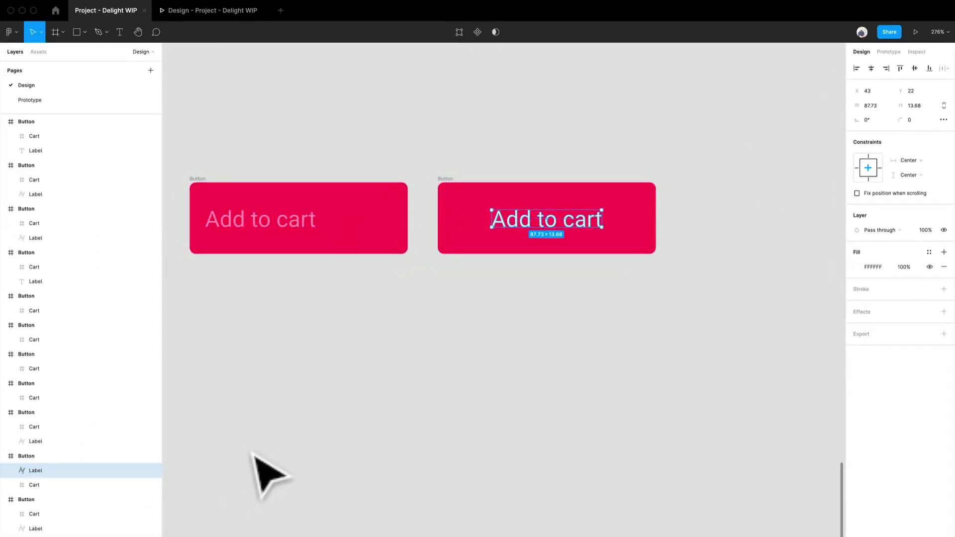
drag(83, 473, 80, 488)
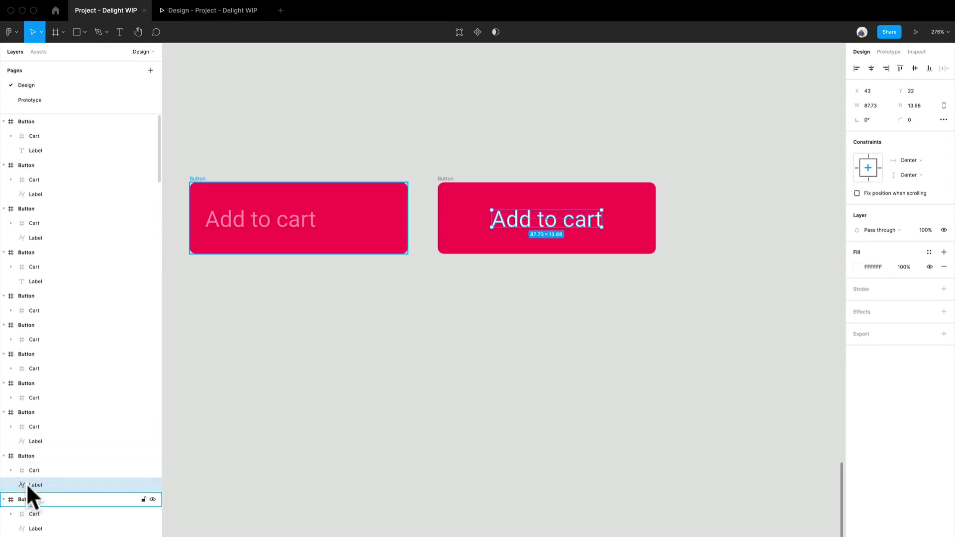
double_click(31, 471)
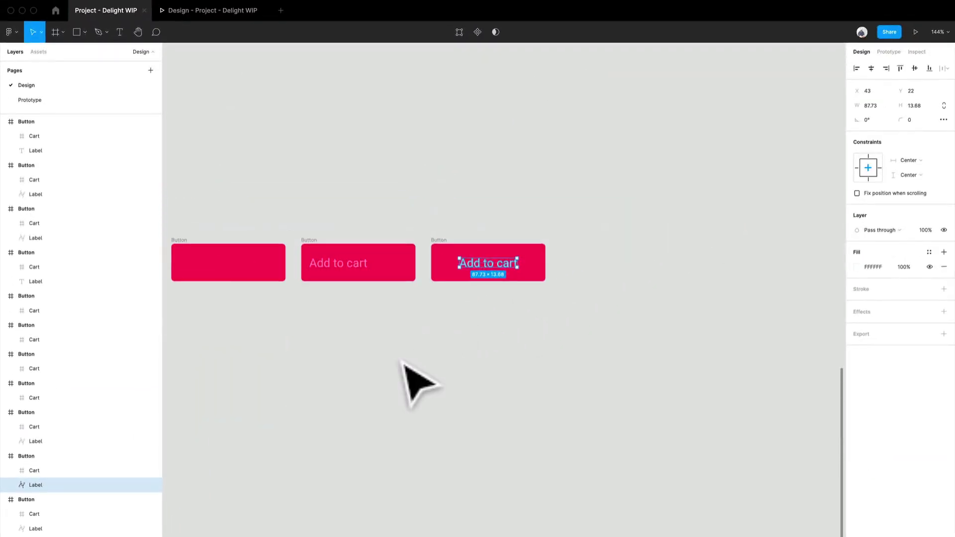
Give the second blank button a Smart animate prototype link to the faded Add to cart copy.
click(404, 363)
drag(404, 363, 559, 347)
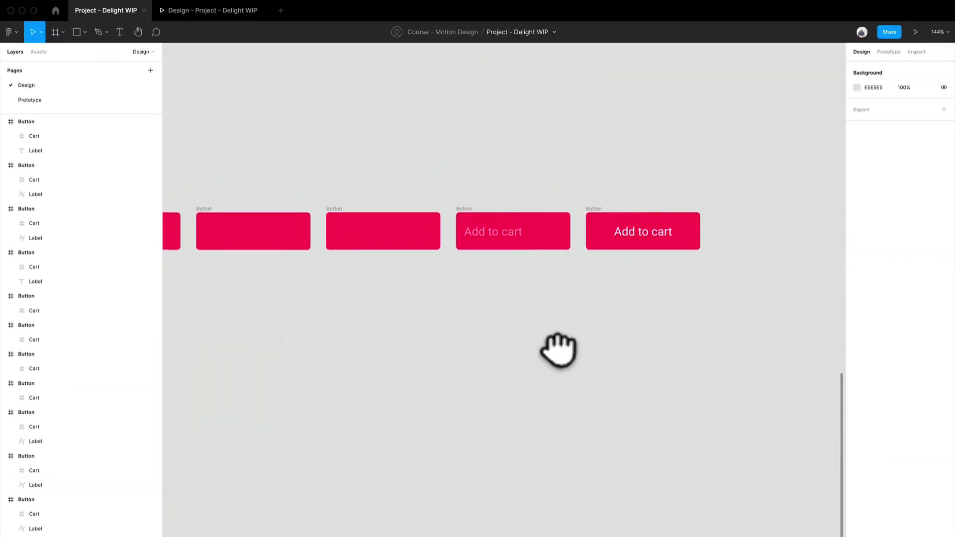
click(884, 51)
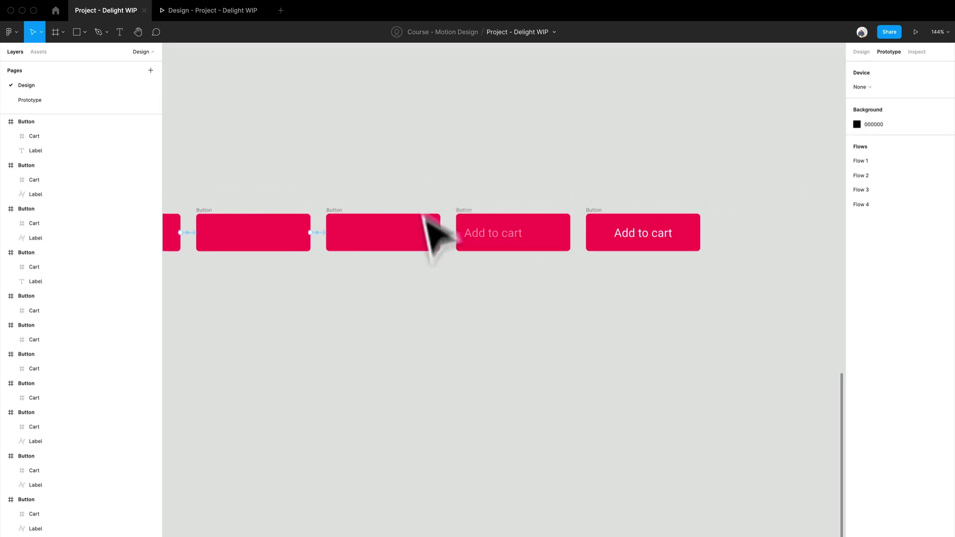
click(348, 217)
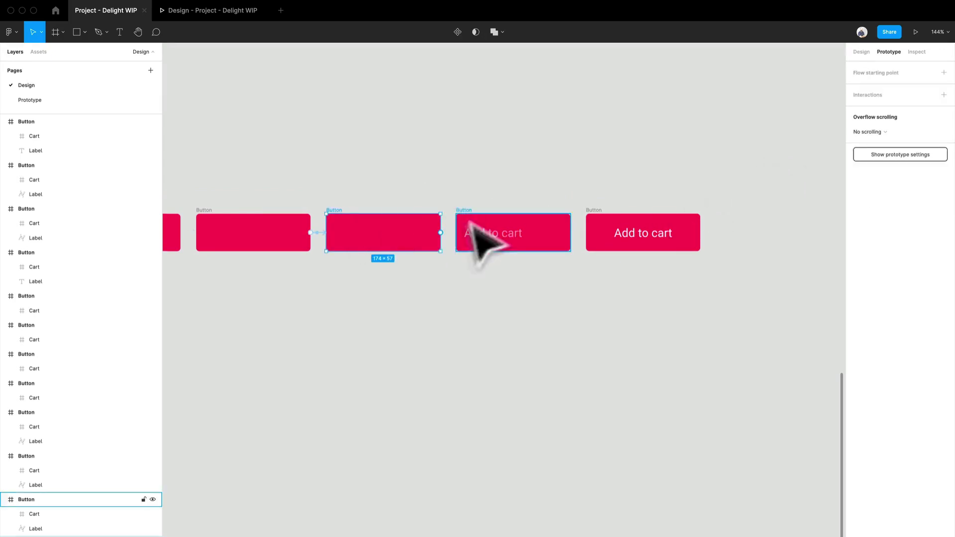
scroll(335, 244, left, 4)
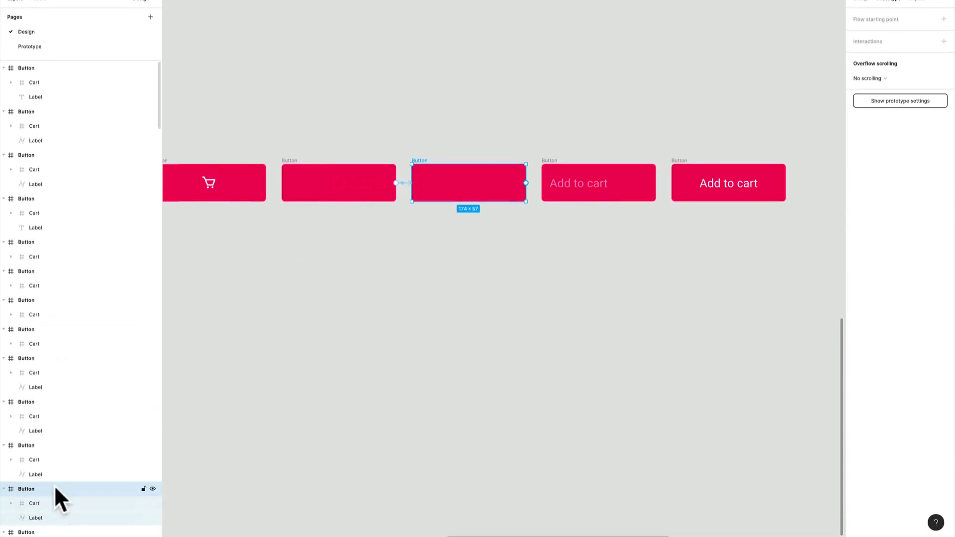
scroll(479, 187, up, 1)
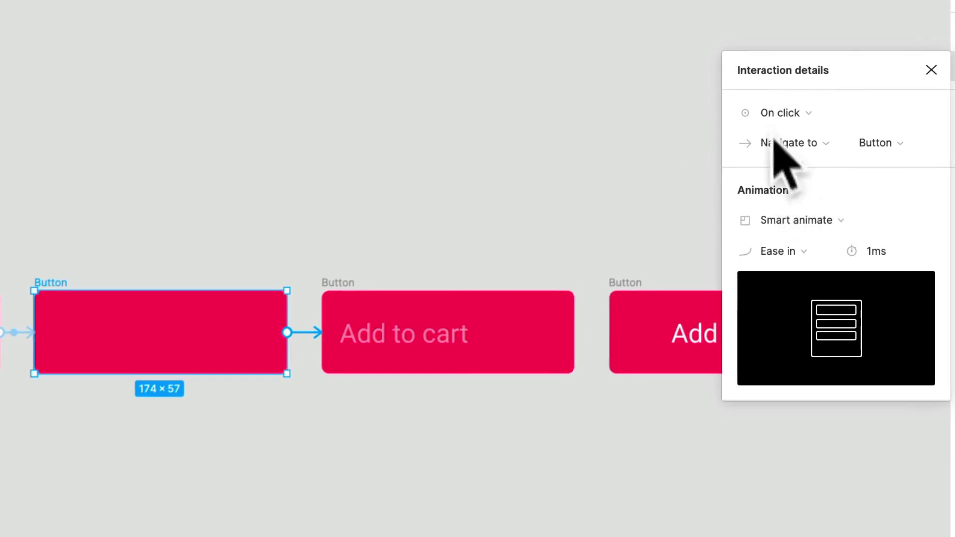
Set the blank button's link to After delay 1ms, Ease out easing, 150ms duration.
click(779, 111)
click(788, 348)
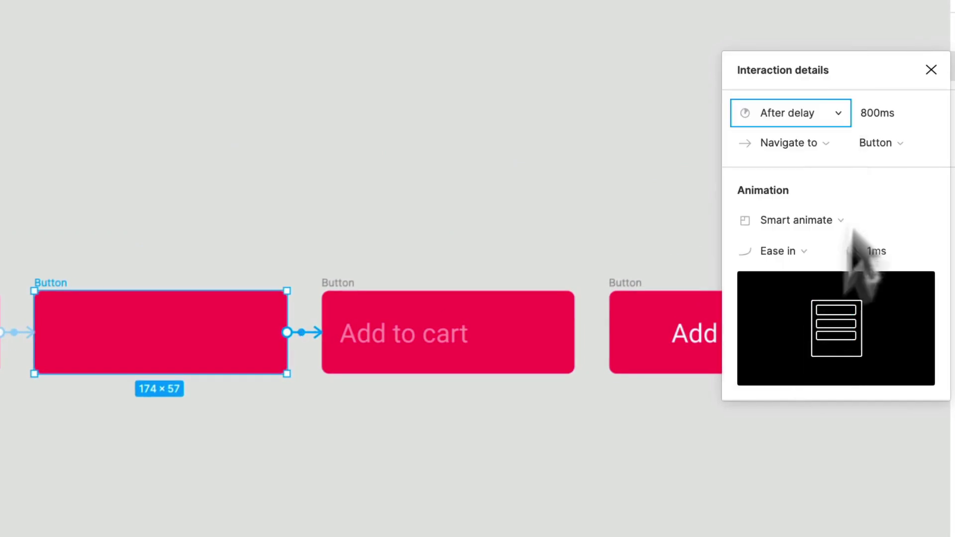
click(879, 115)
text(1)
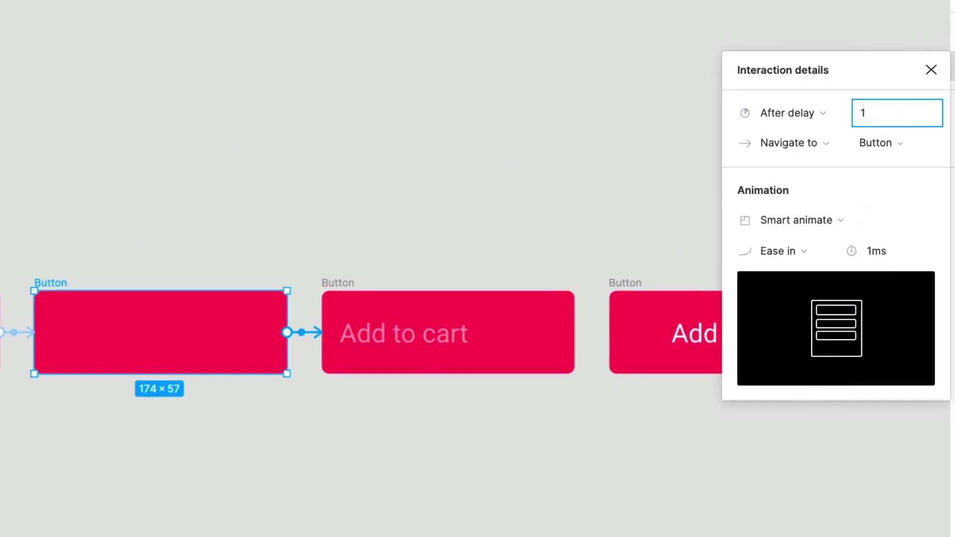
click(893, 249)
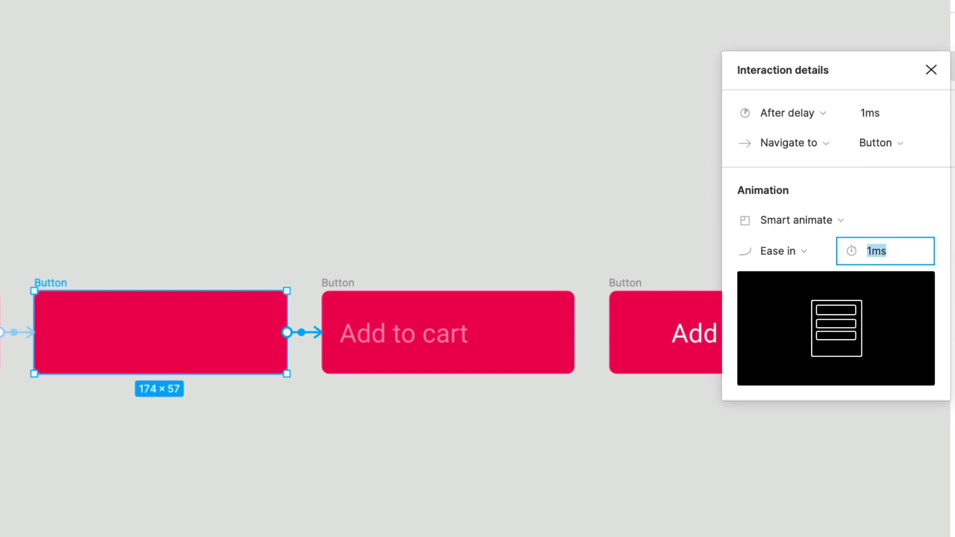
click(822, 255)
click(748, 271)
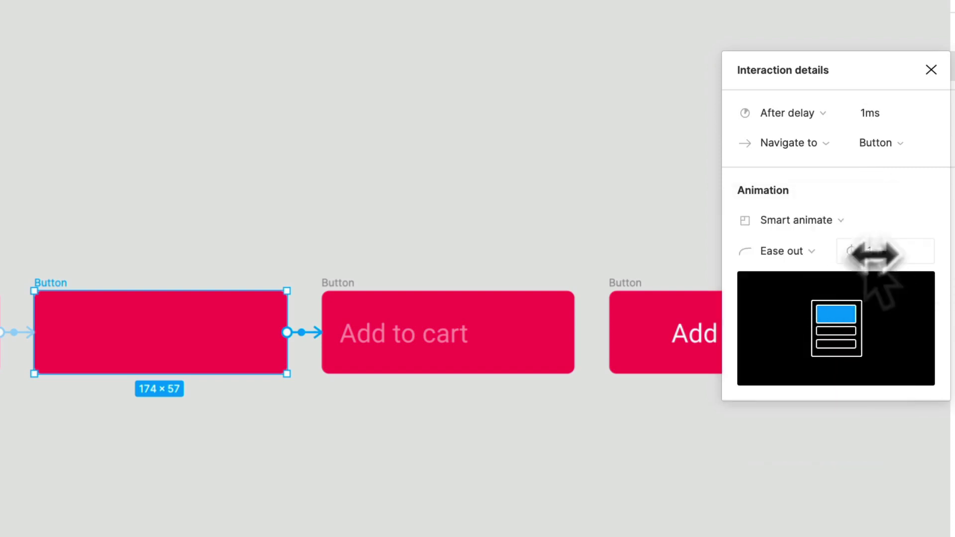
click(881, 252)
text(150ms)
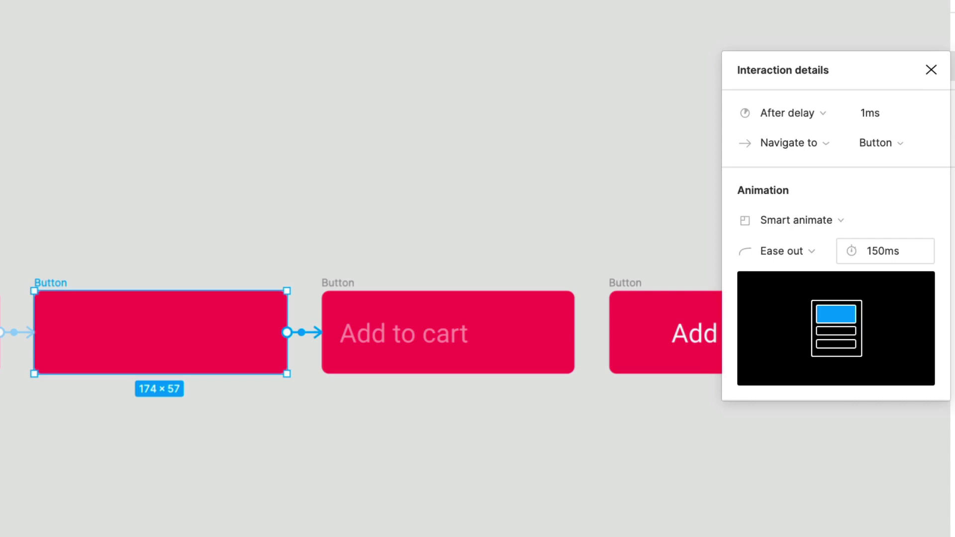
click(821, 498)
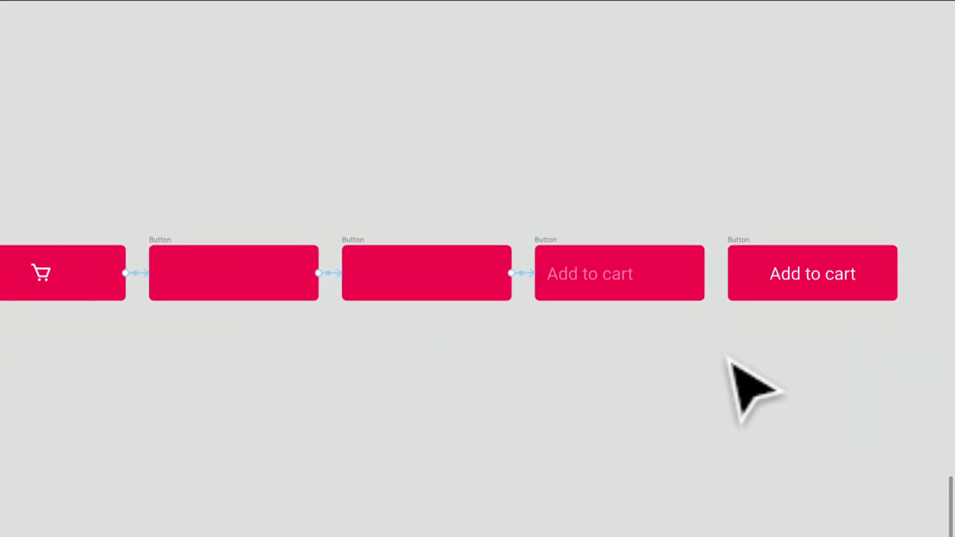
Link the faded button to the white-label Add to cart button, firing After delay 1ms.
click(321, 279)
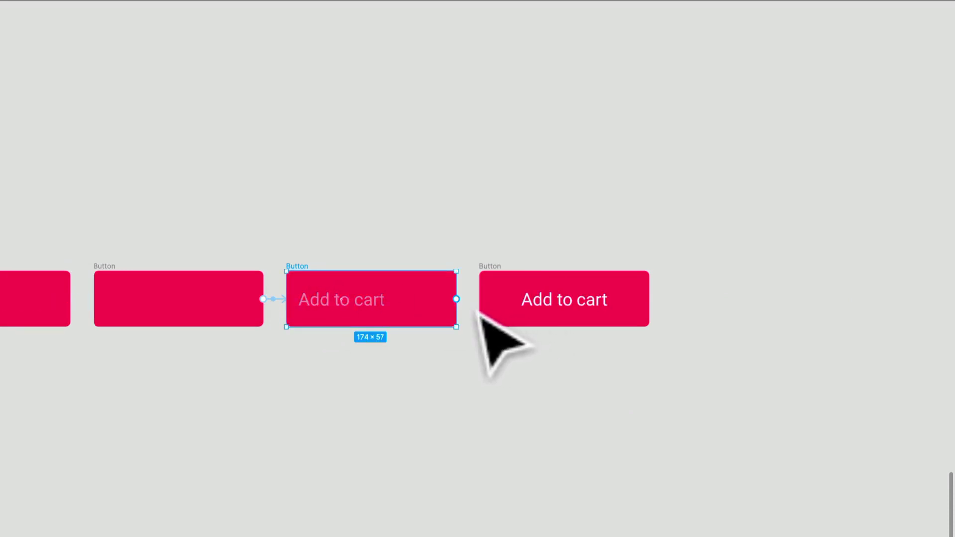
drag(457, 299, 530, 321)
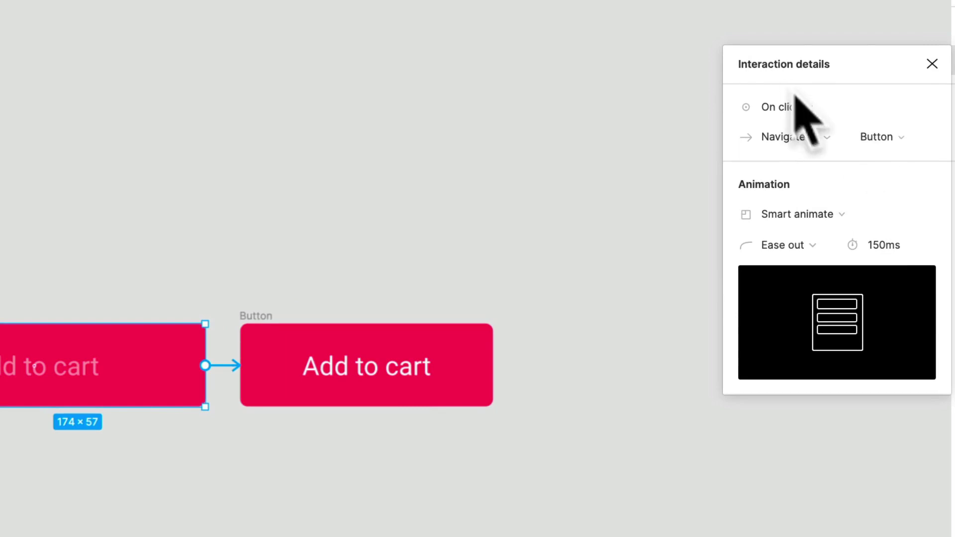
click(810, 107)
click(811, 343)
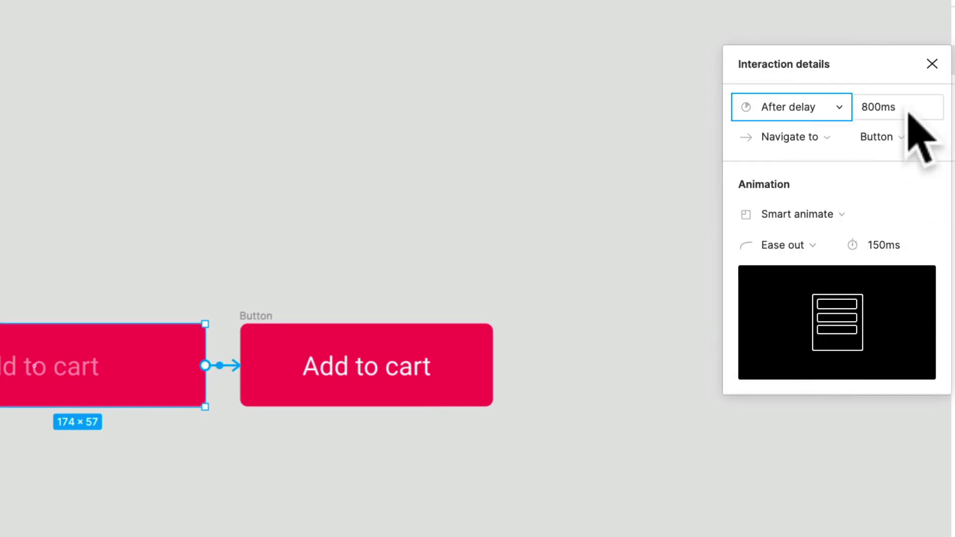
click(908, 110)
text(1)
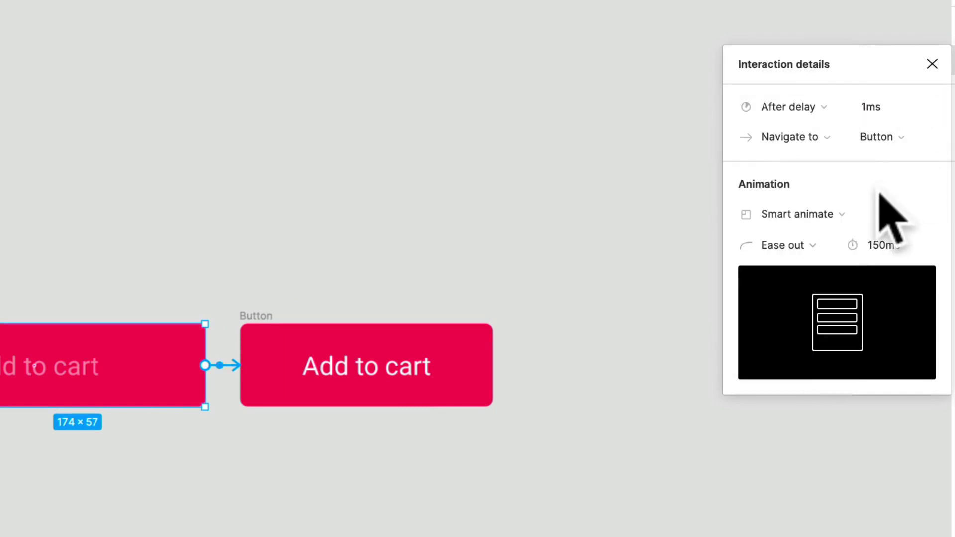
key(Escape)
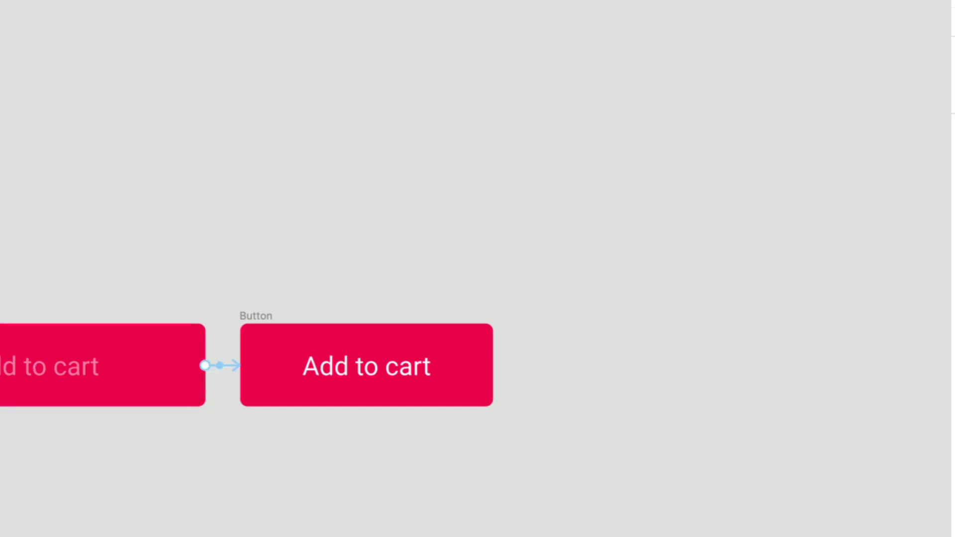
click(336, 452)
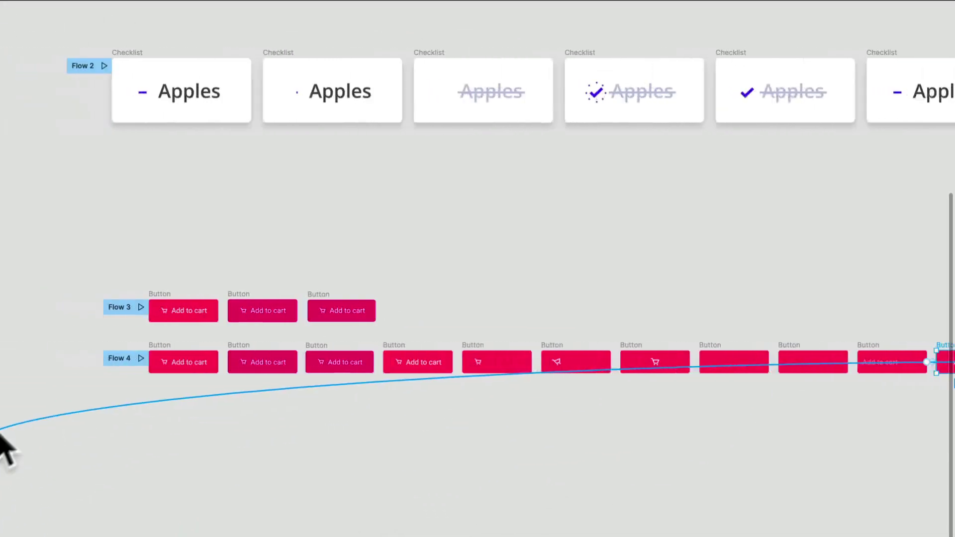
Change the end button's loop-back link to Flow 4's first button to After delay 1ms.
drag(2, 480, 213, 380)
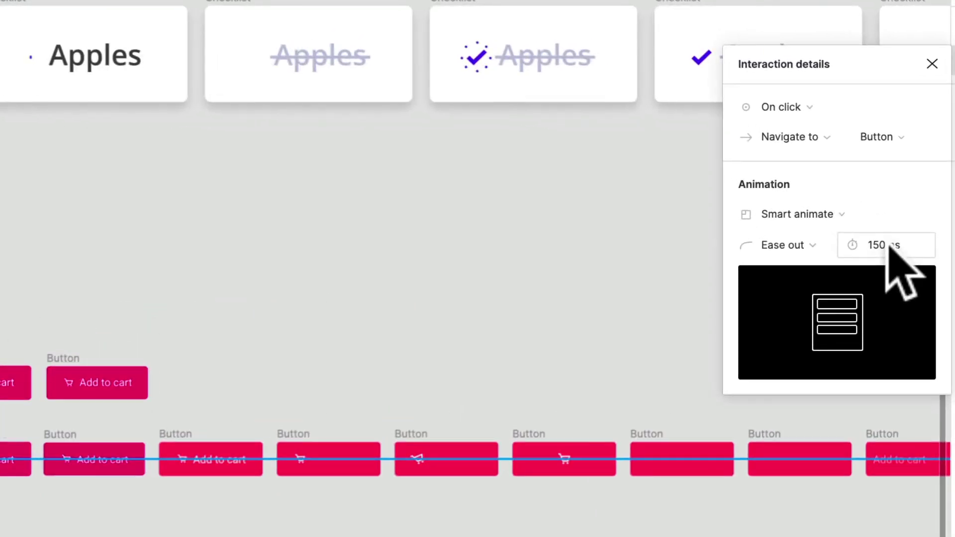
click(816, 110)
click(800, 340)
click(879, 107)
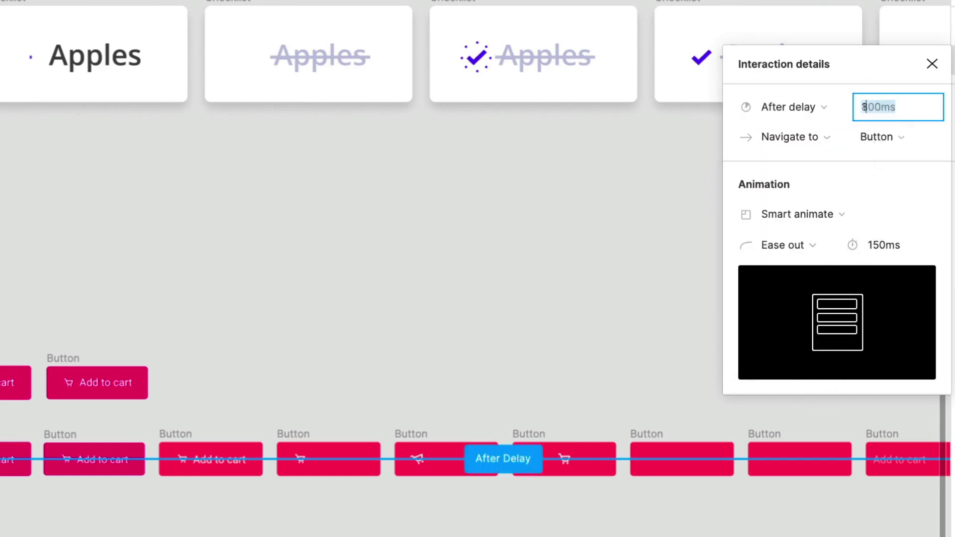
text(1)
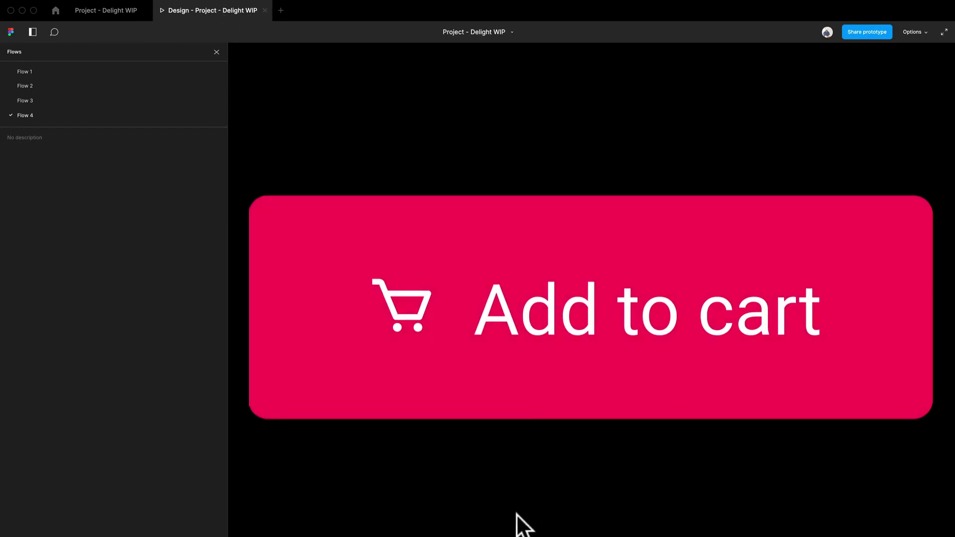
Play the cart button animation in presentation, then return to the row's last Add to cart buttons.
click(547, 344)
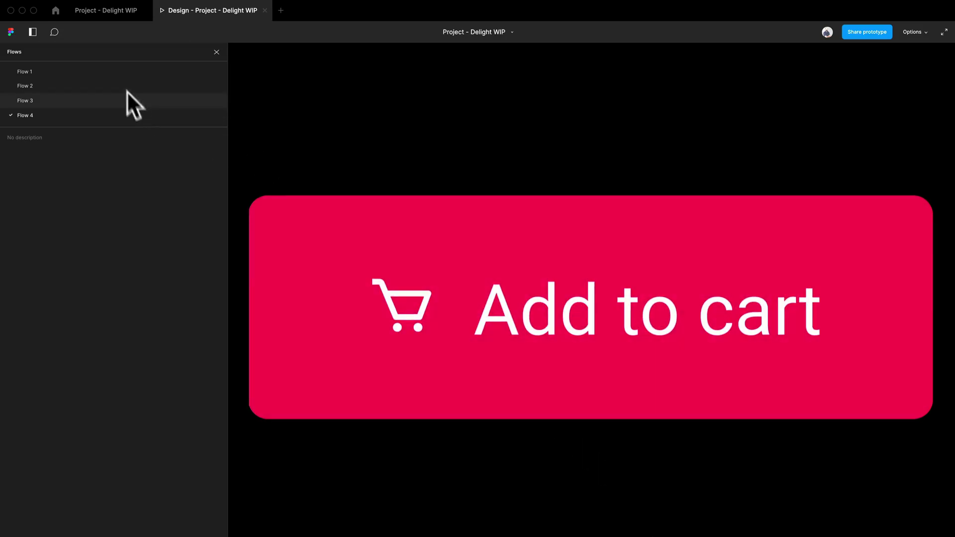
click(108, 11)
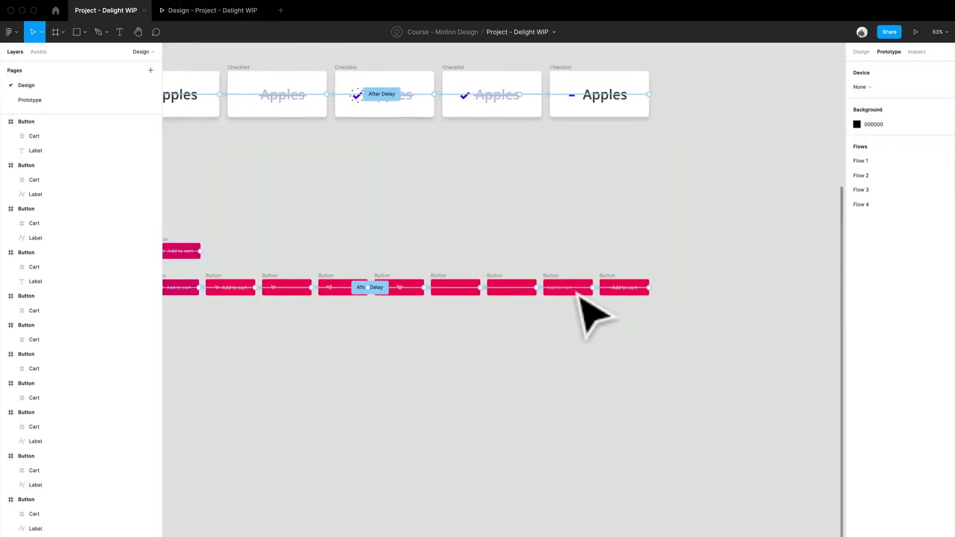
ctrl+scroll(586, 315, up, 5)
ctrl+scroll(577, 294, down, 3)
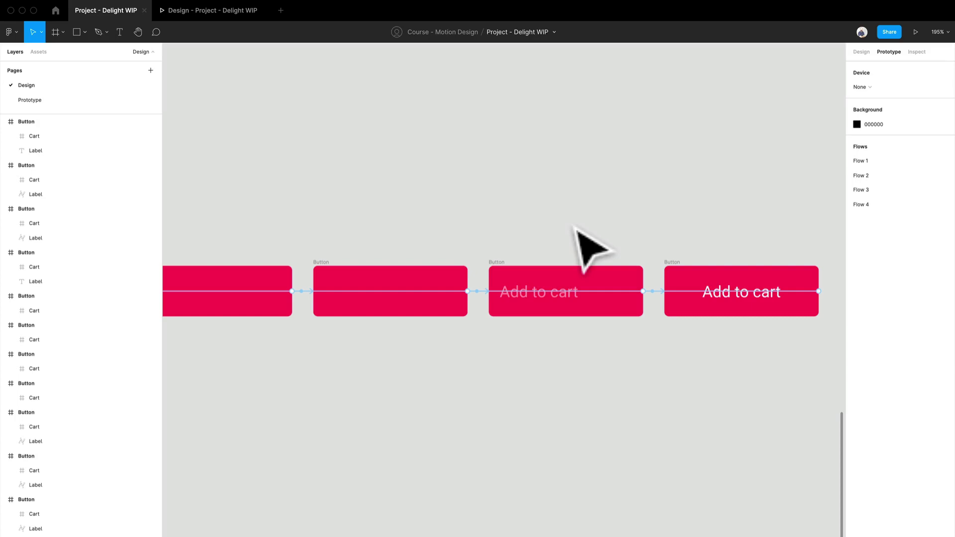
click(518, 273)
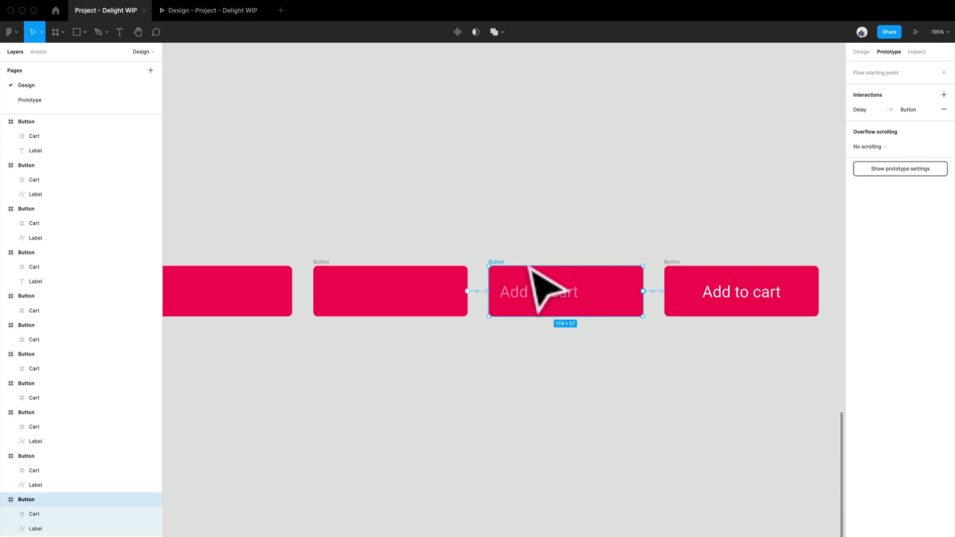
click(555, 243)
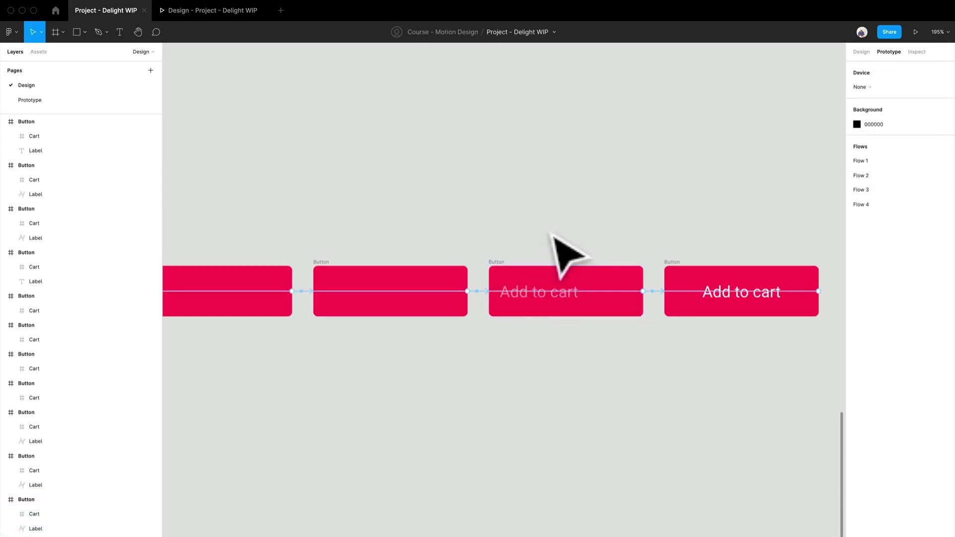
click(505, 269)
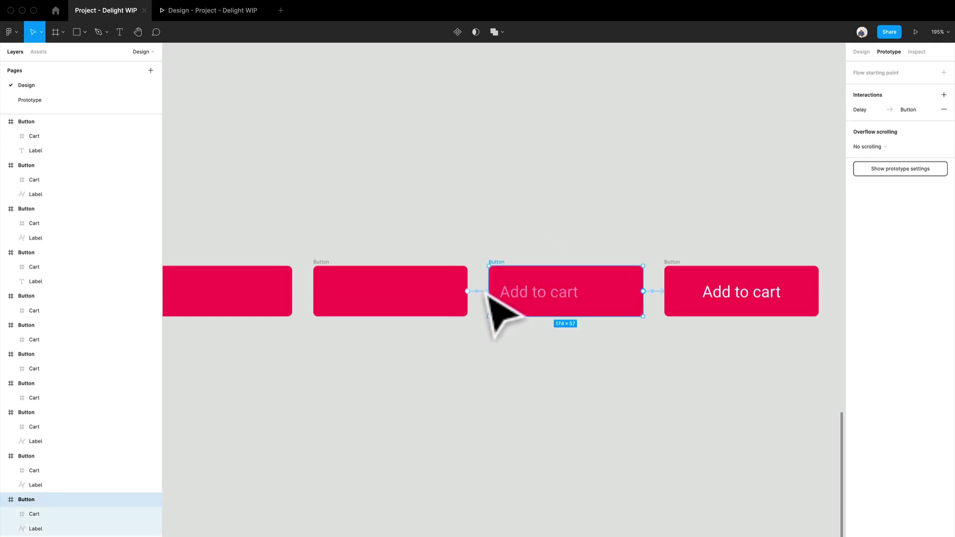
Switch one cart transition's easing to Ease in and replay the animation in the prototype.
click(487, 293)
click(806, 218)
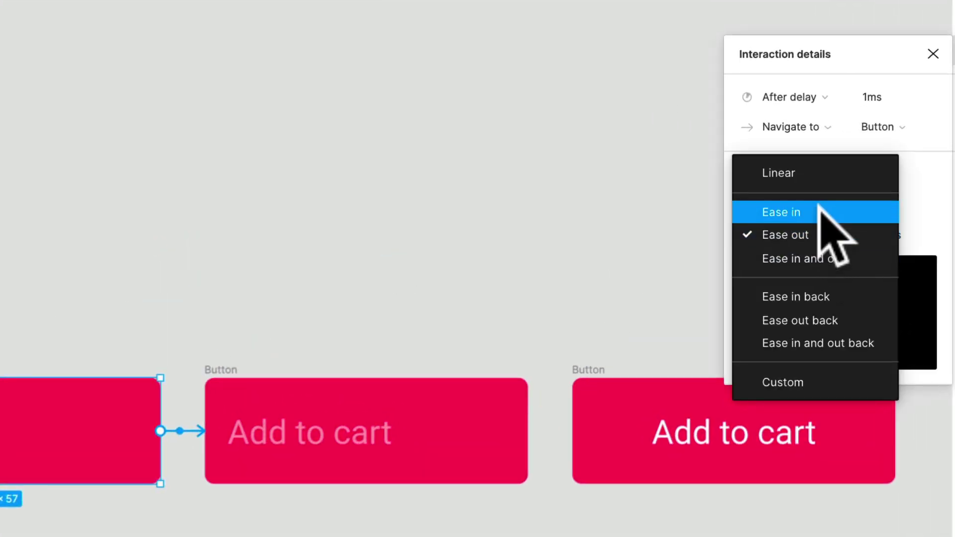
click(819, 209)
click(393, 221)
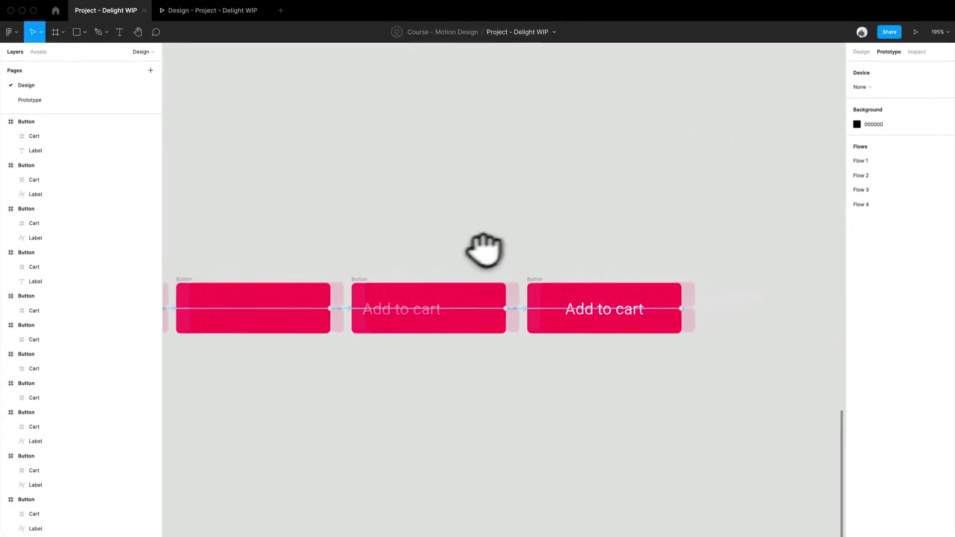
click(238, 14)
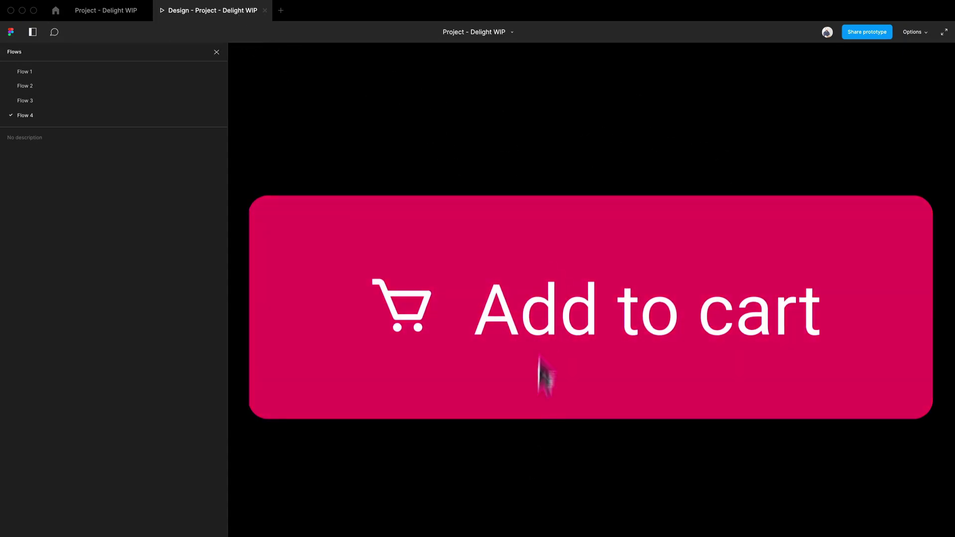
click(618, 324)
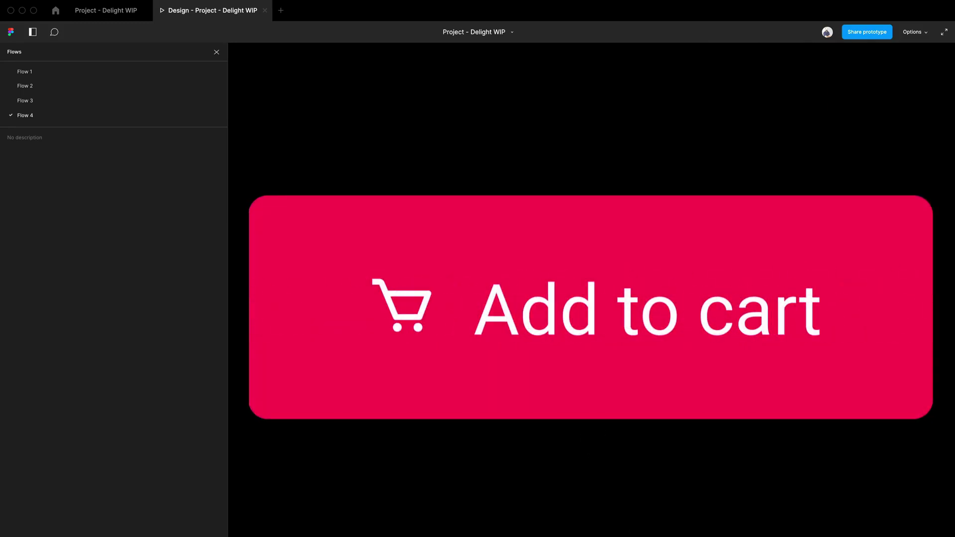
click(540, 331)
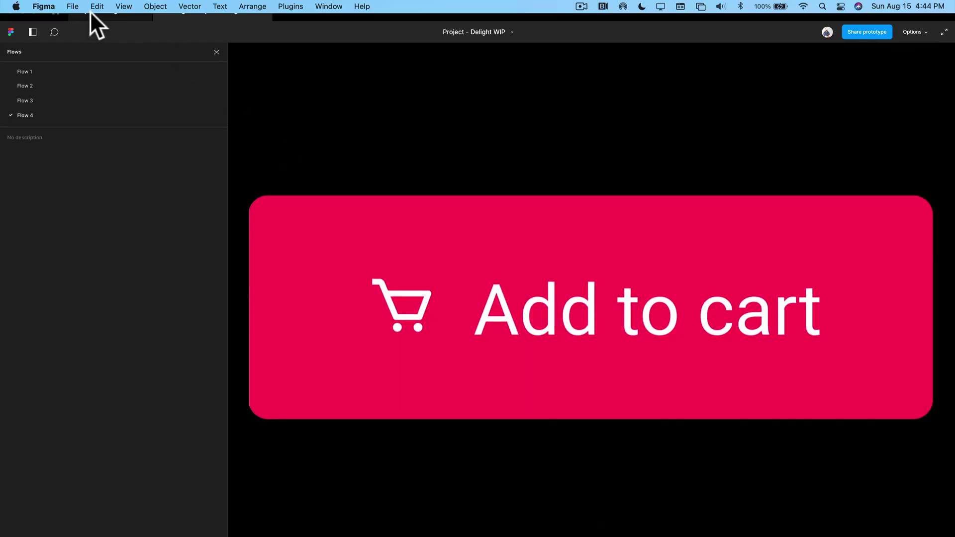
click(100, 17)
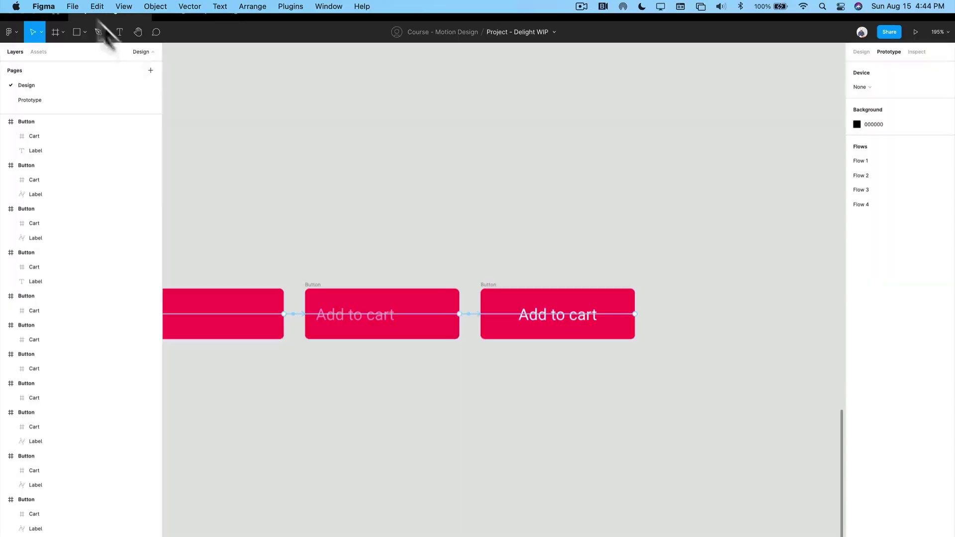
Lengthen the final Add to cart transition's duration to 200ms and preview it.
click(494, 321)
click(818, 199)
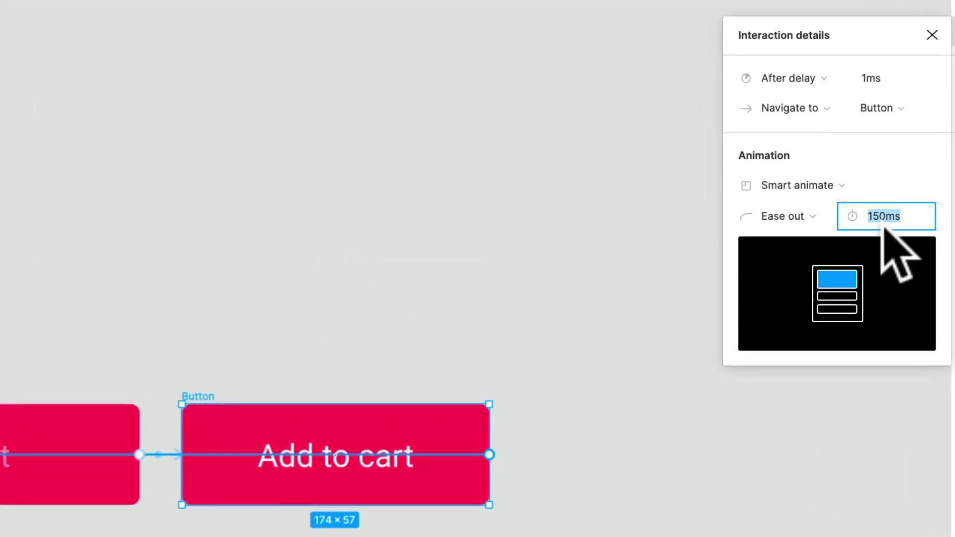
text(200)
key(Return)
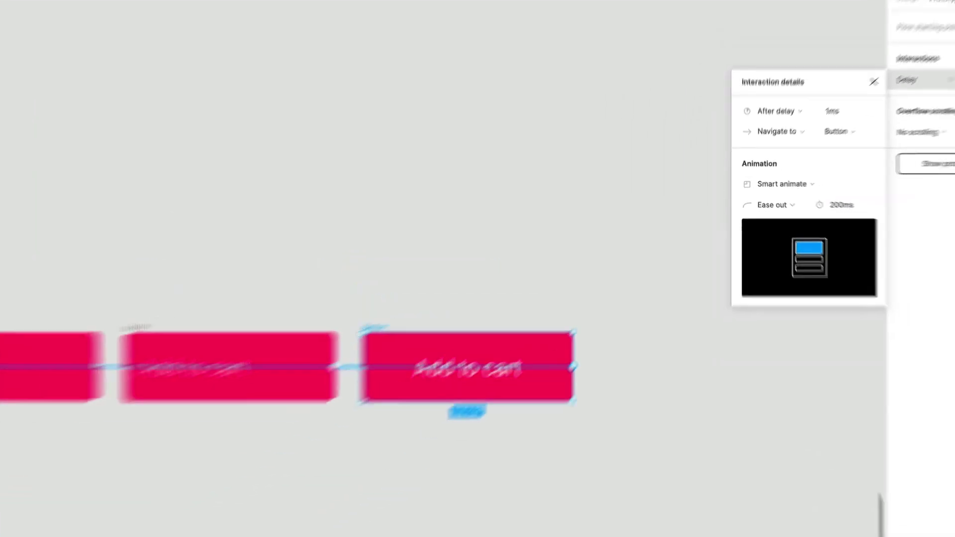
click(229, 11)
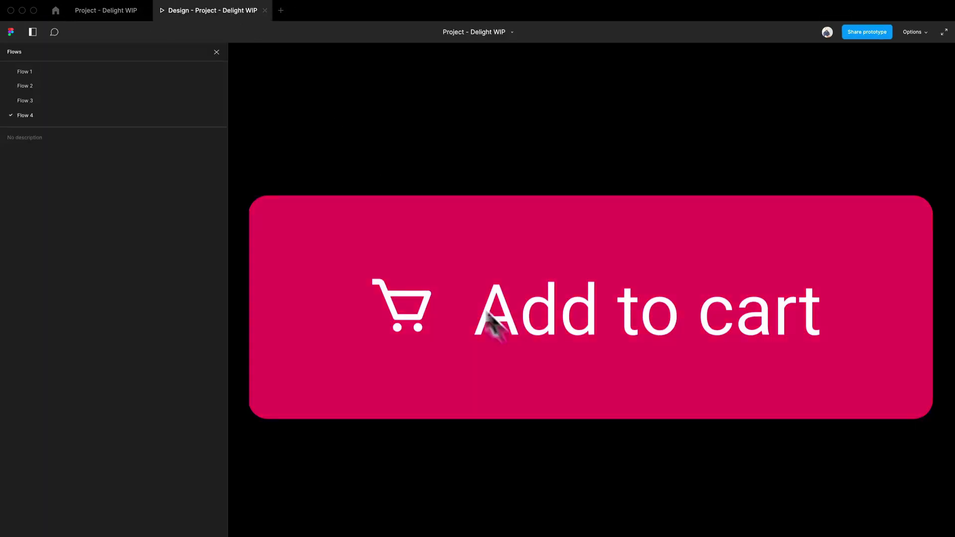
click(544, 353)
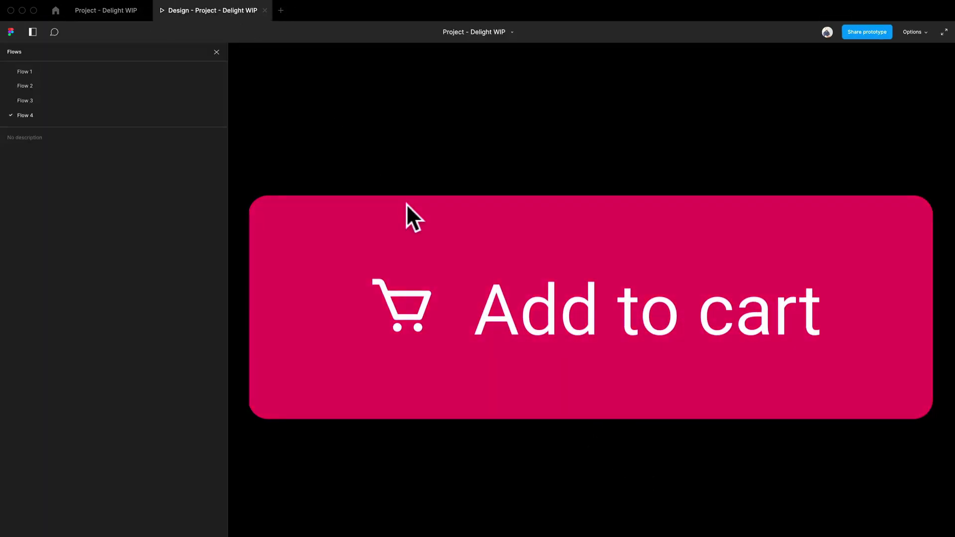
click(670, 376)
click(584, 324)
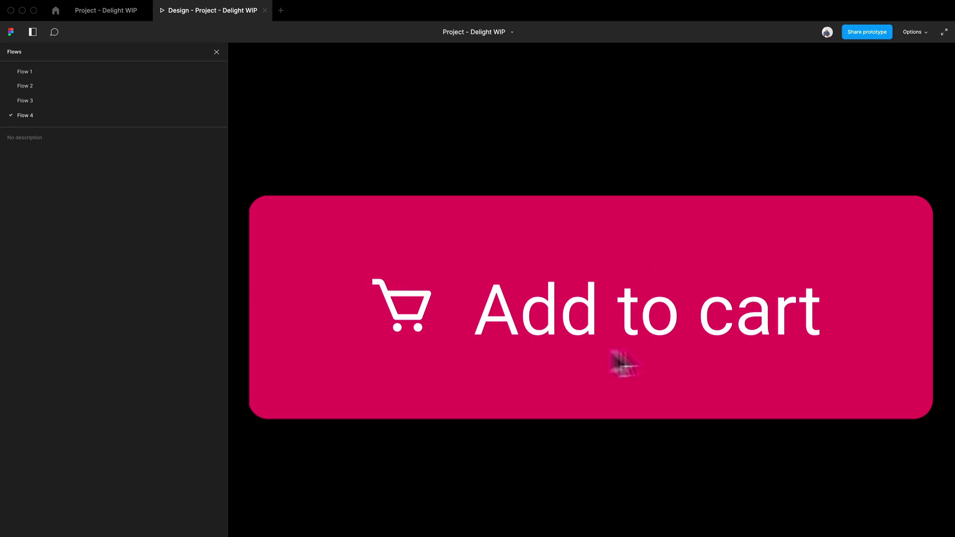
click(773, 323)
click(506, 371)
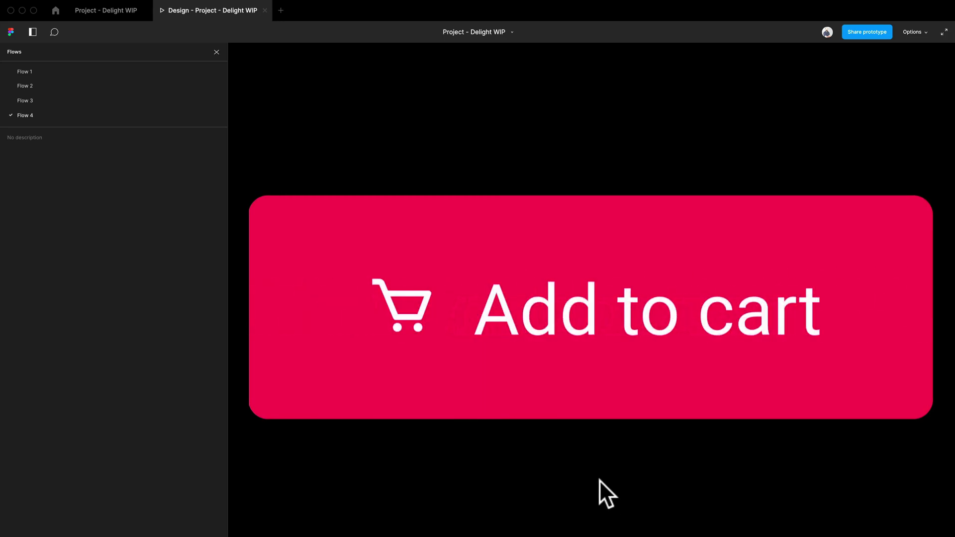
click(455, 415)
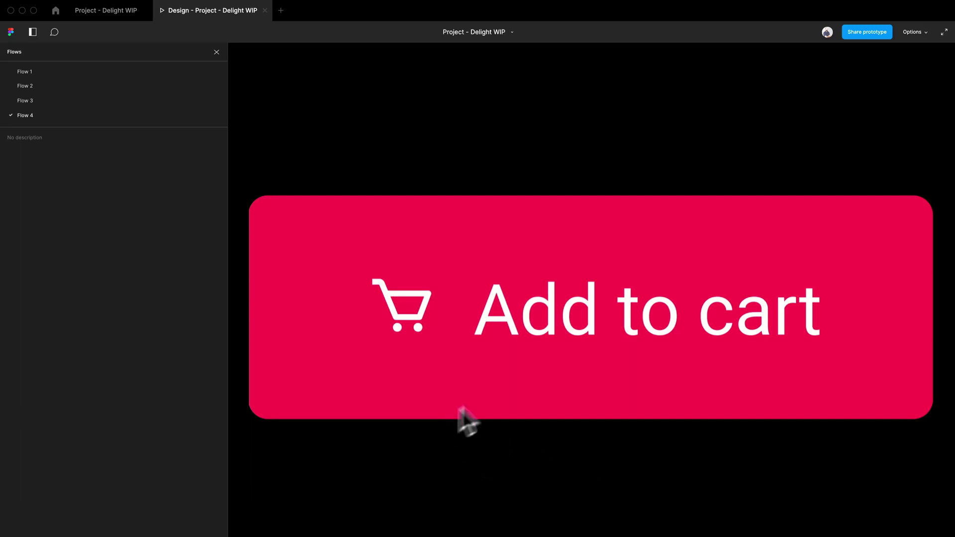
click(530, 411)
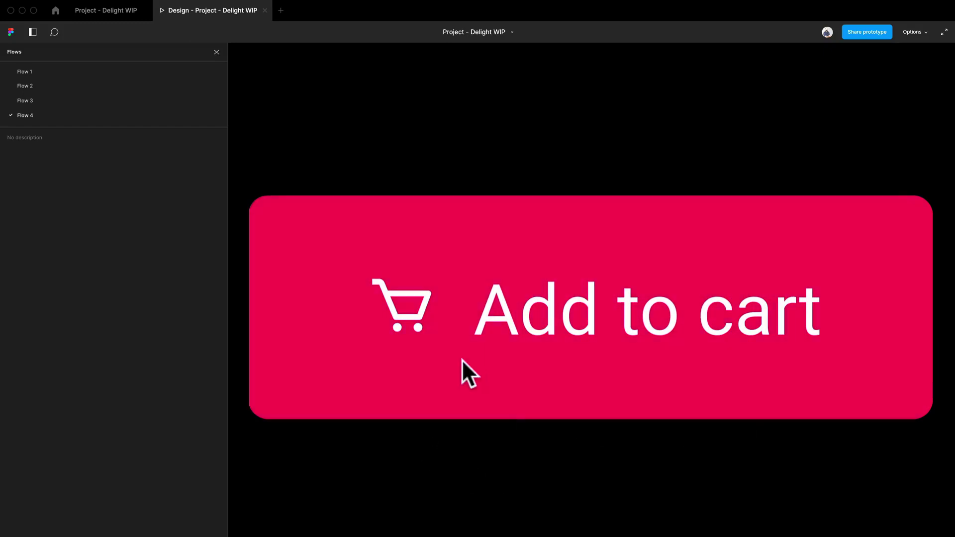
click(685, 381)
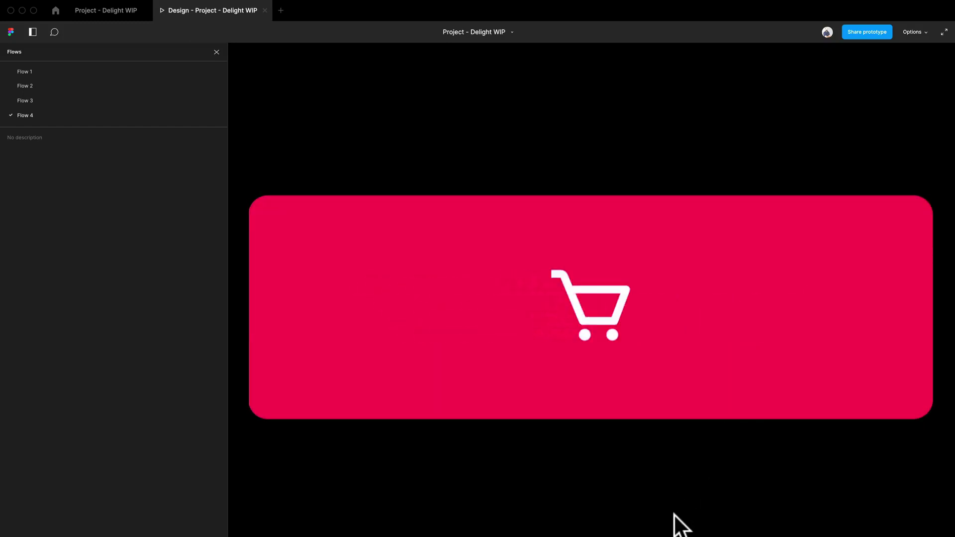